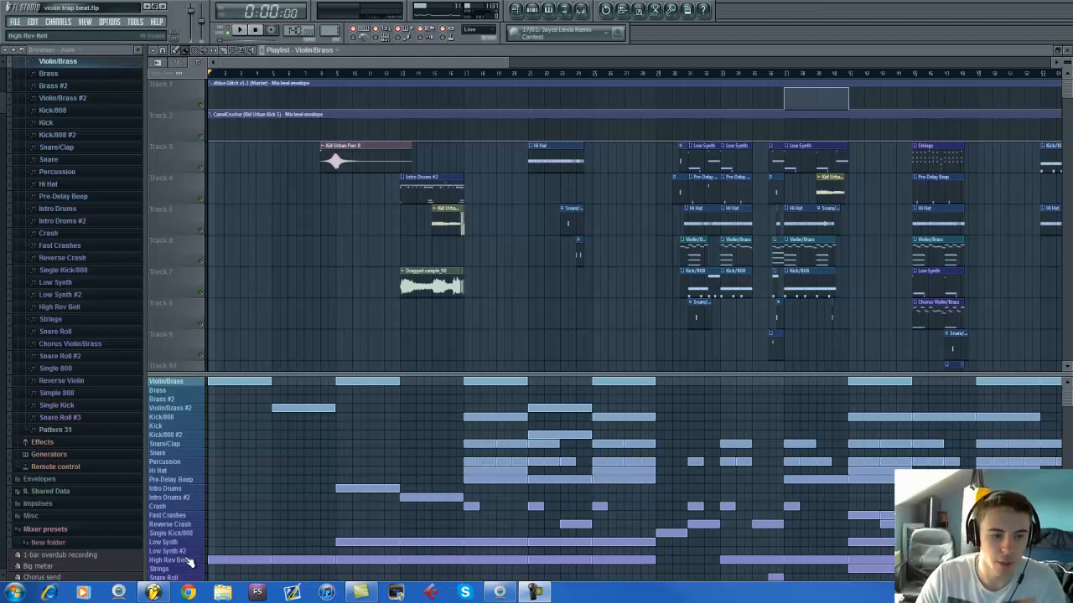
Show the channel list, switch to the Kick/808 pattern and play it through.
click(531, 10)
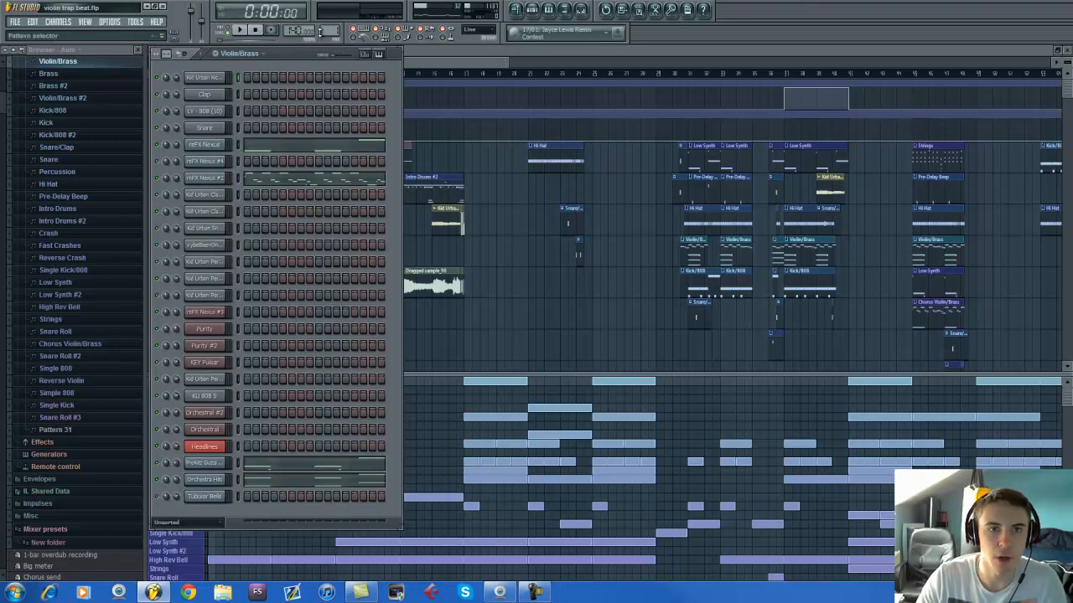
scroll(326, 30, down, 1)
scroll(327, 31, down, 1)
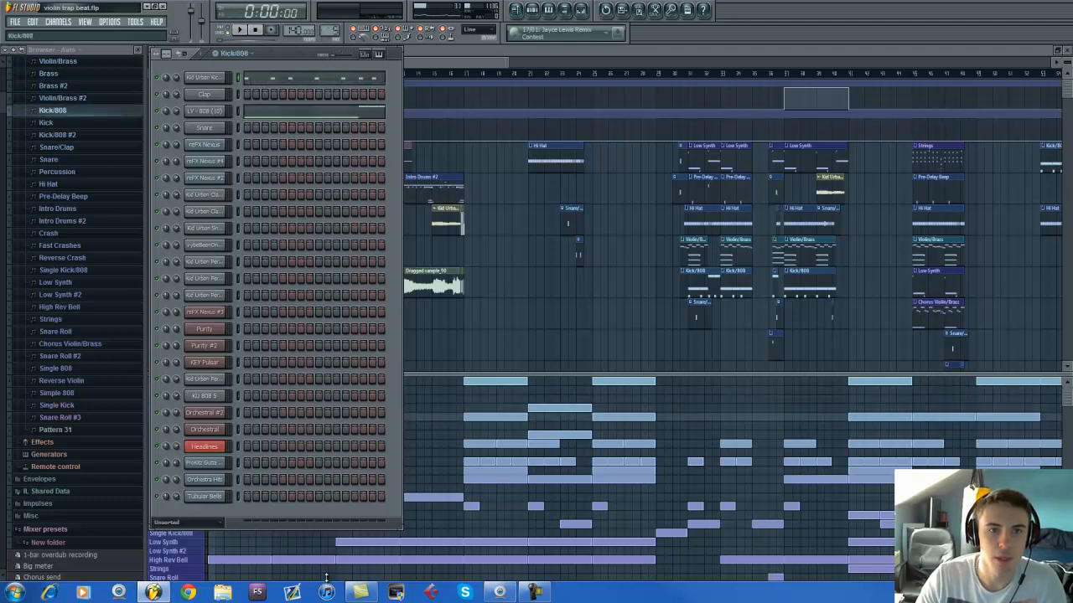
click(240, 31)
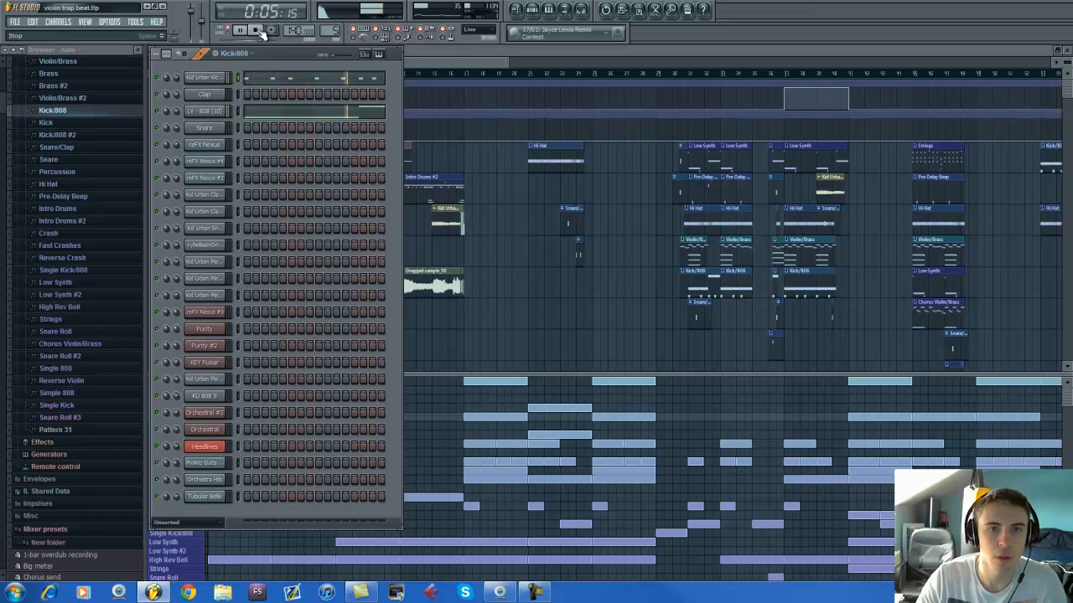
click(260, 31)
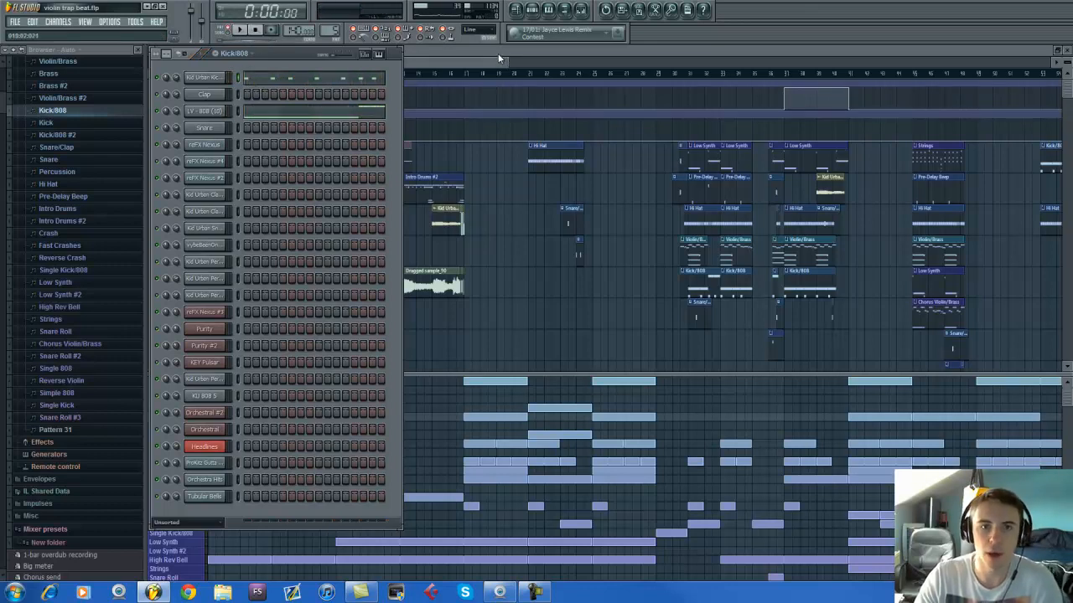
Open the mixer and the Kid Urban Kick 5 channel settings, and play the pattern with the KU 808 5 mixer track selected.
click(583, 10)
click(201, 78)
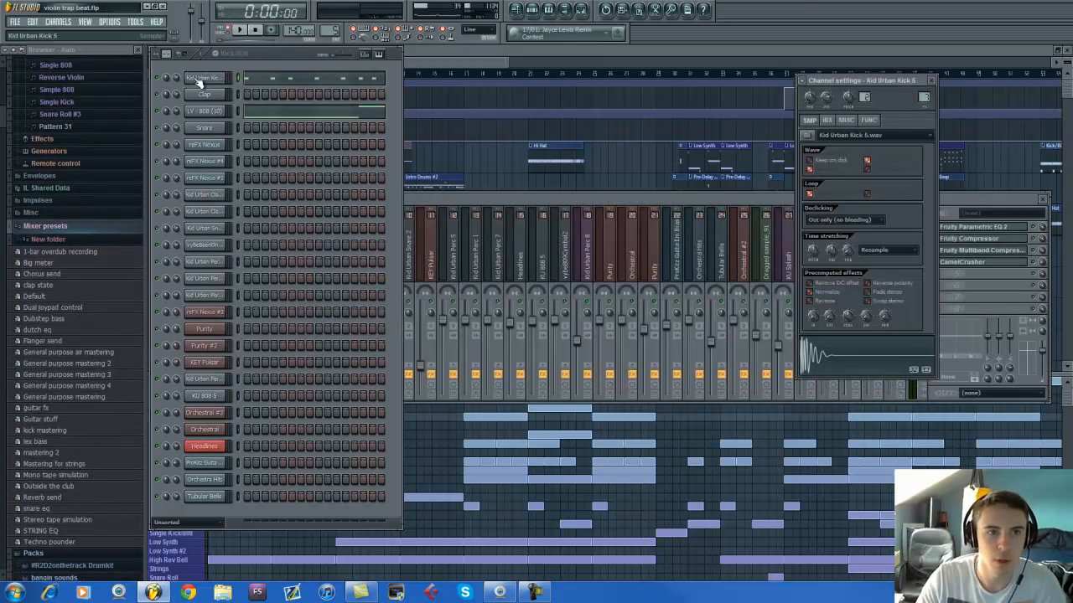
click(662, 209)
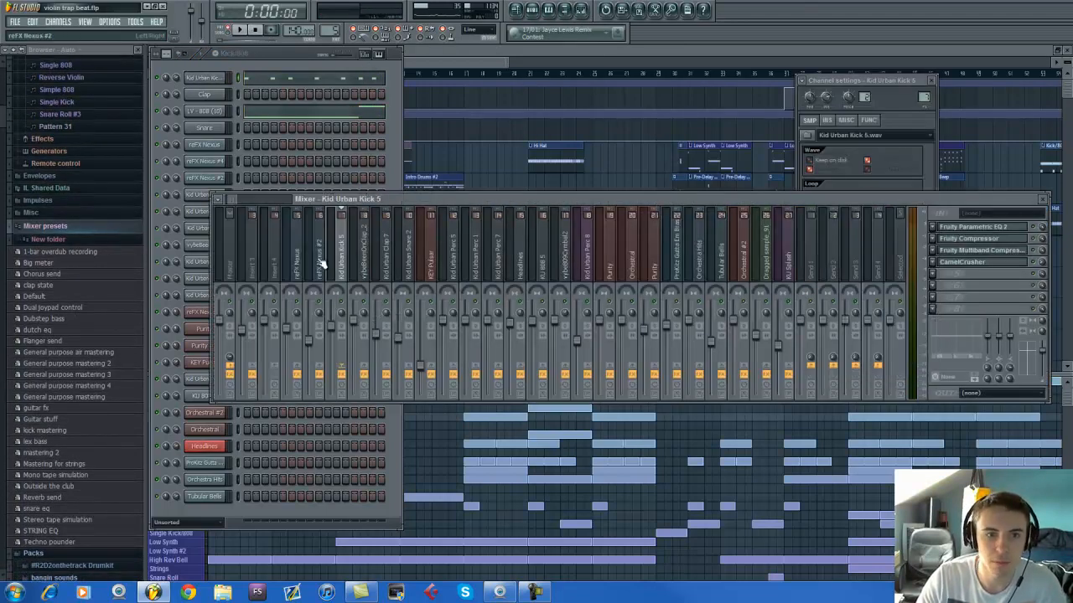
click(543, 280)
key(space)
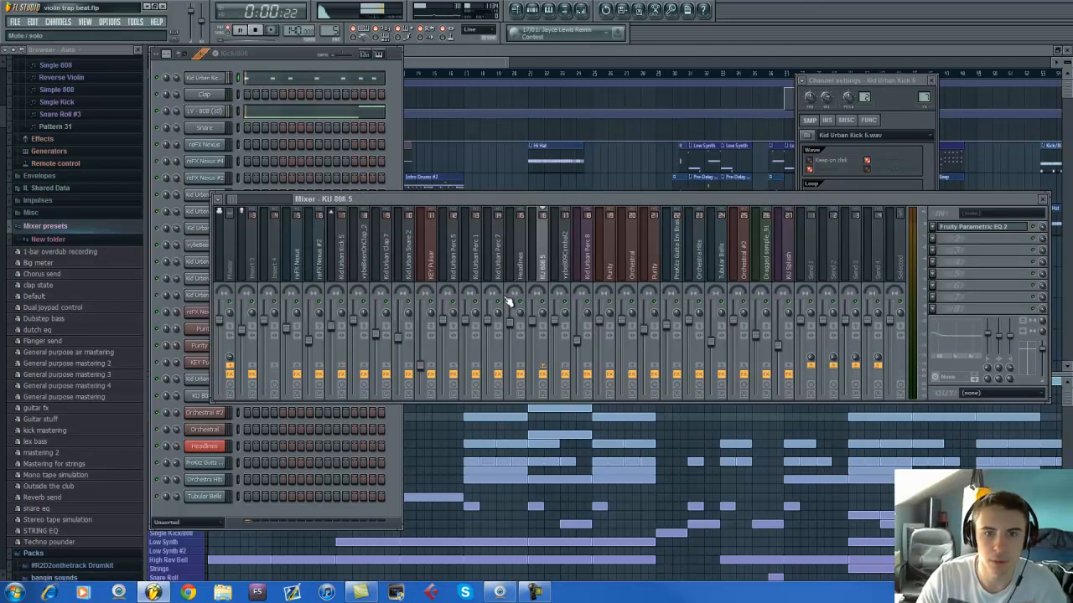
key(space)
Select the Insert 3 mixer track and play the Kick/808 pattern to check its level against the kick track.
click(249, 251)
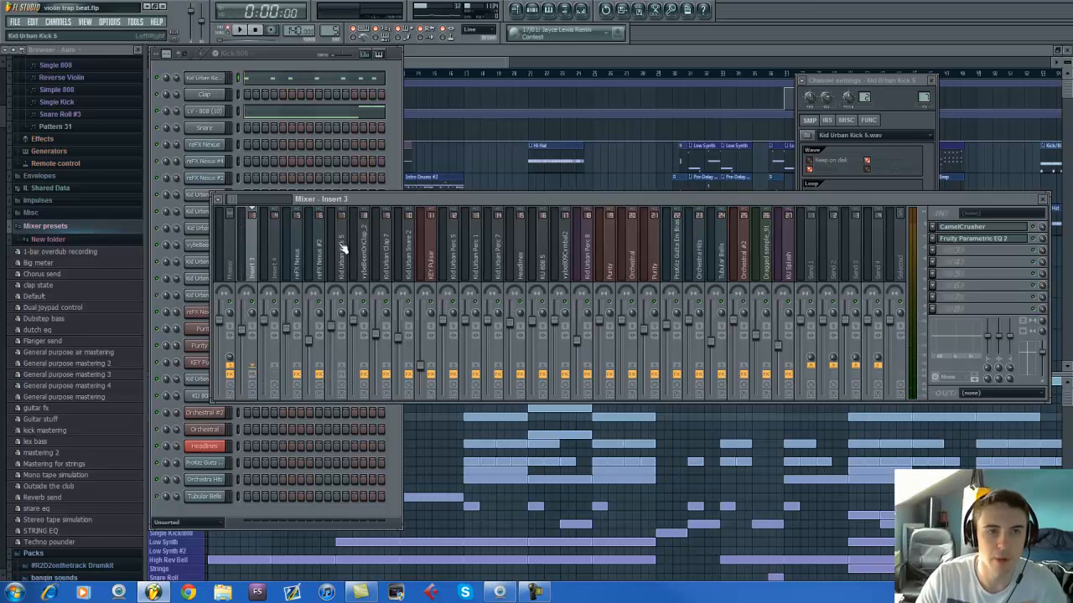
key(space)
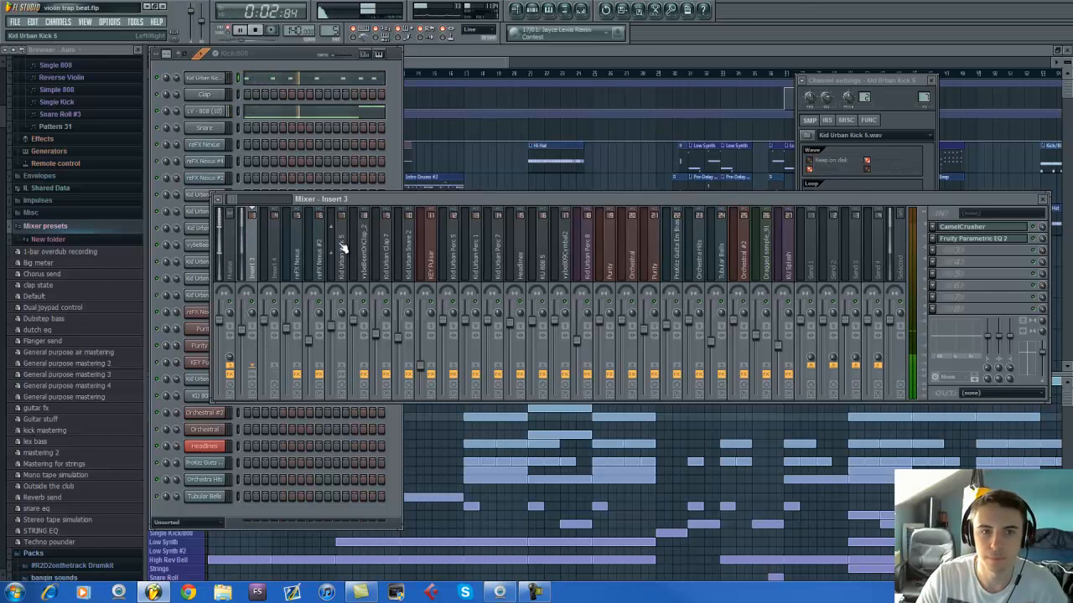
key(space)
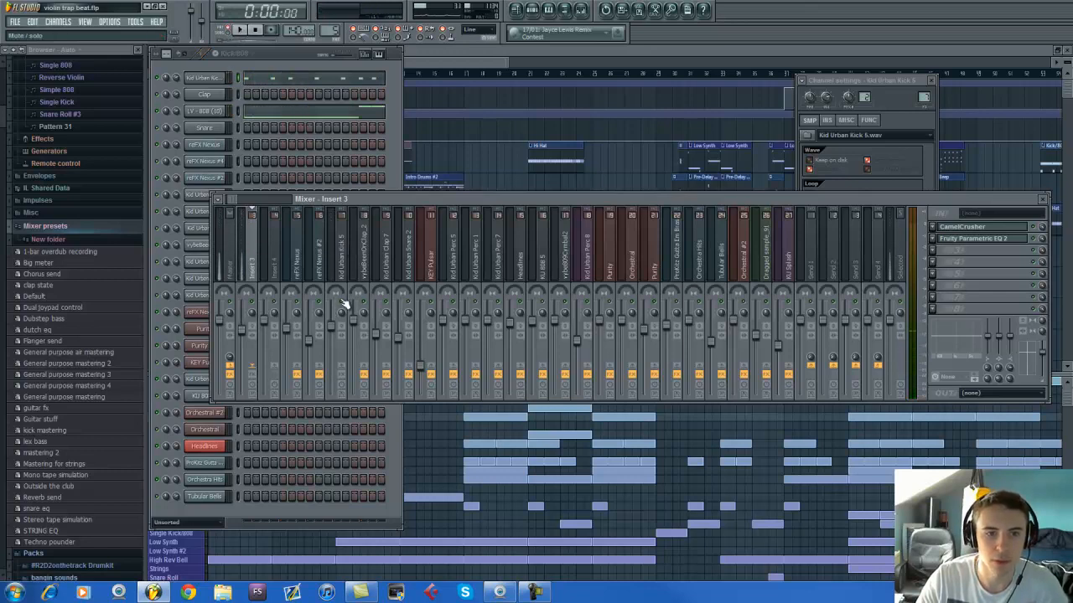
key(space)
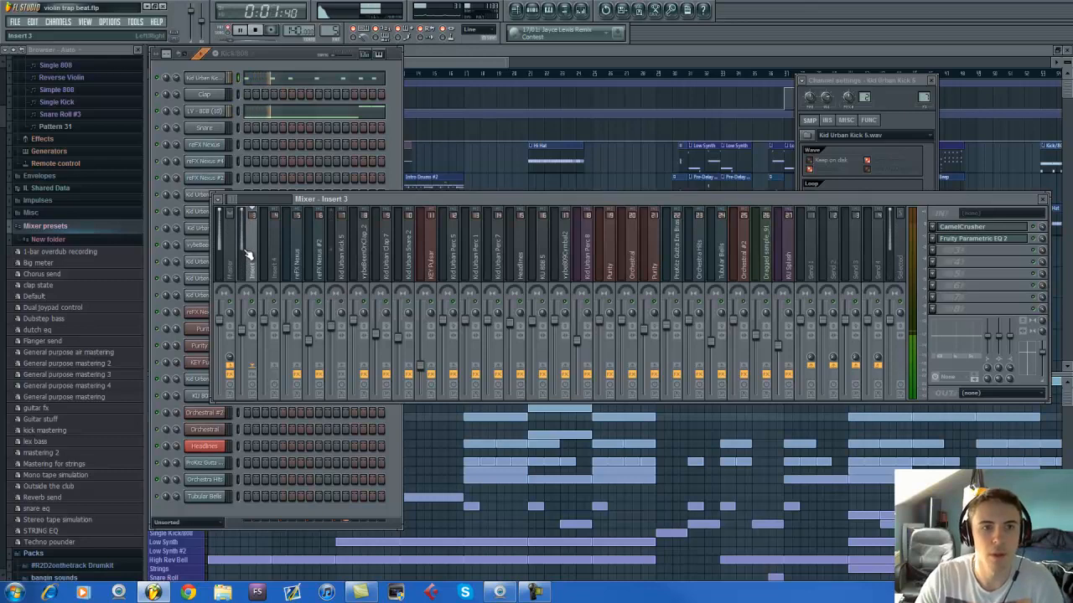
key(space)
Open the LV - 808 (10) channel settings and audition the sample while switching Normalize off and back on.
click(219, 112)
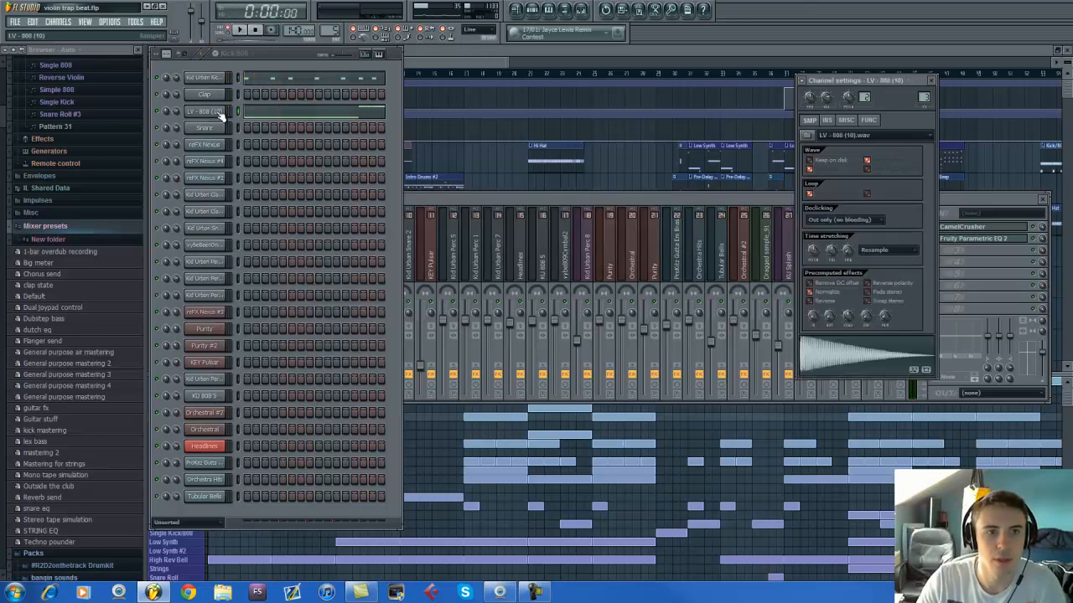
click(827, 362)
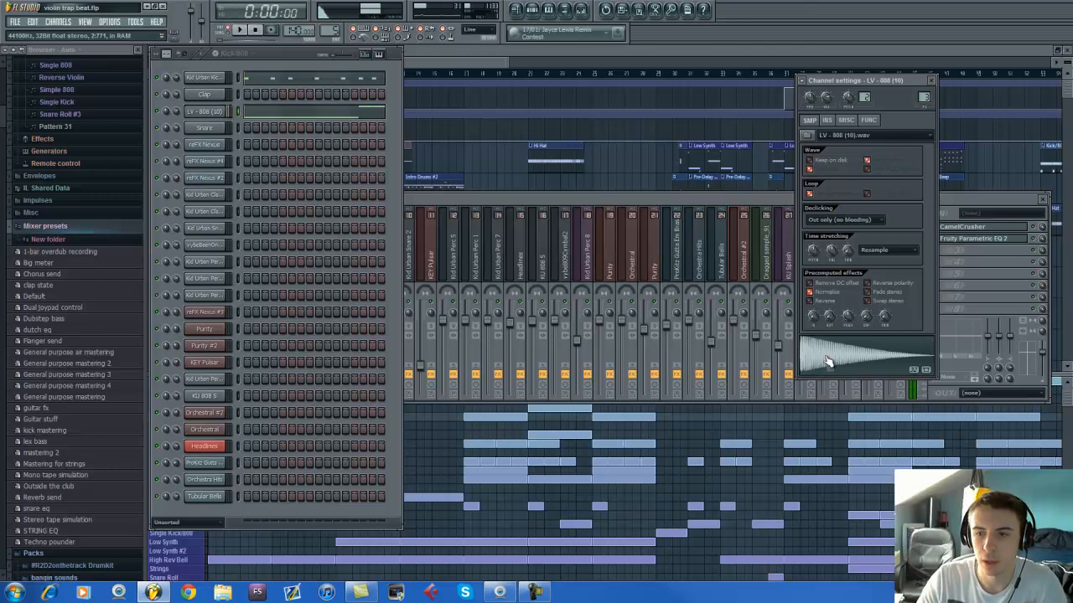
click(828, 300)
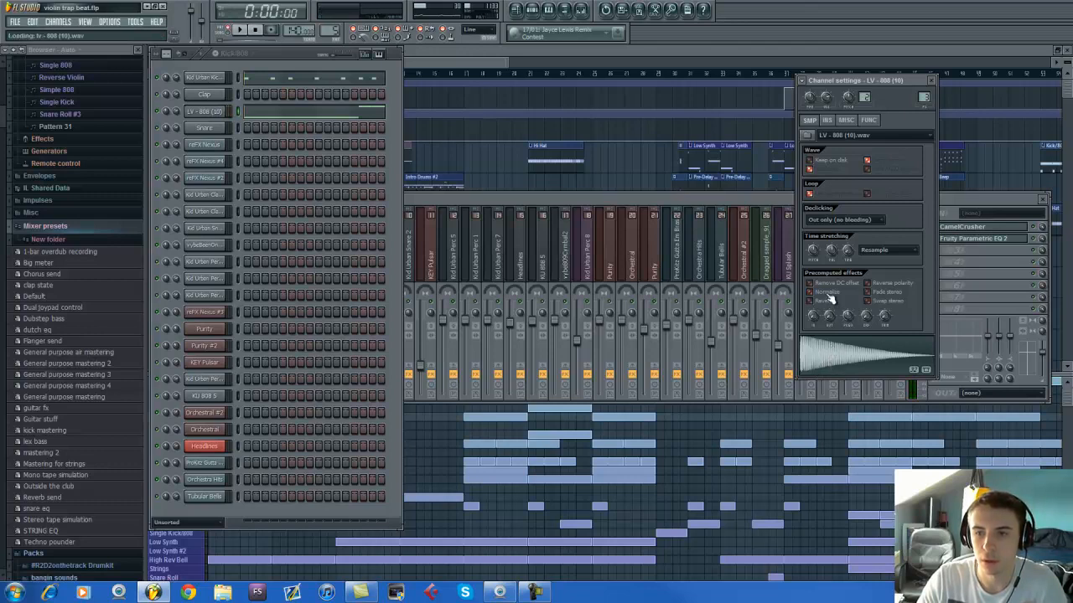
click(837, 353)
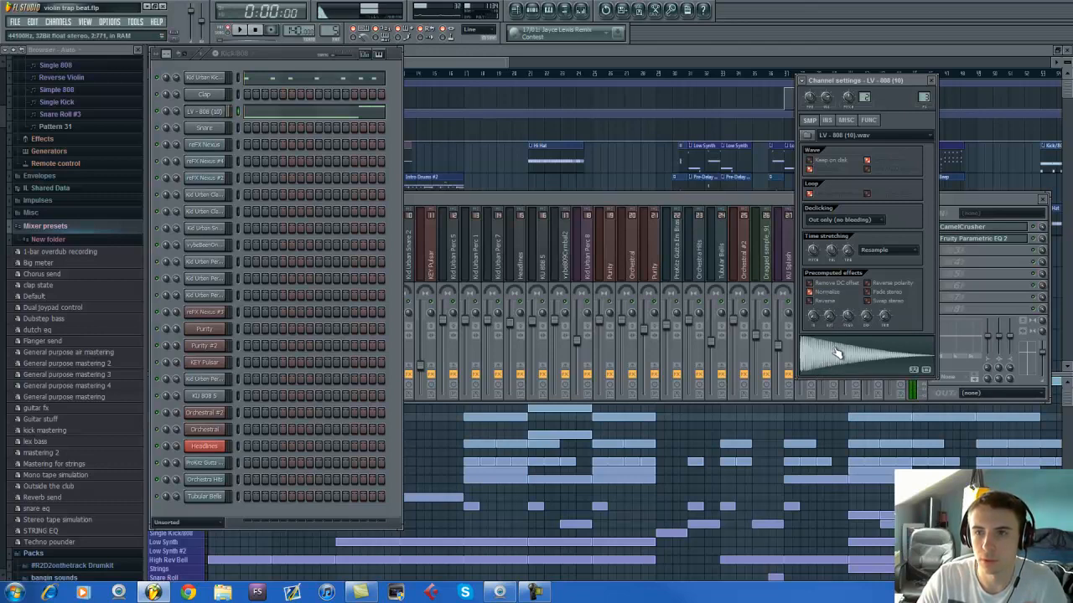
Show the volume envelope of the LV - 808 (10) channel and play the pattern to listen to the 808's attack.
click(827, 120)
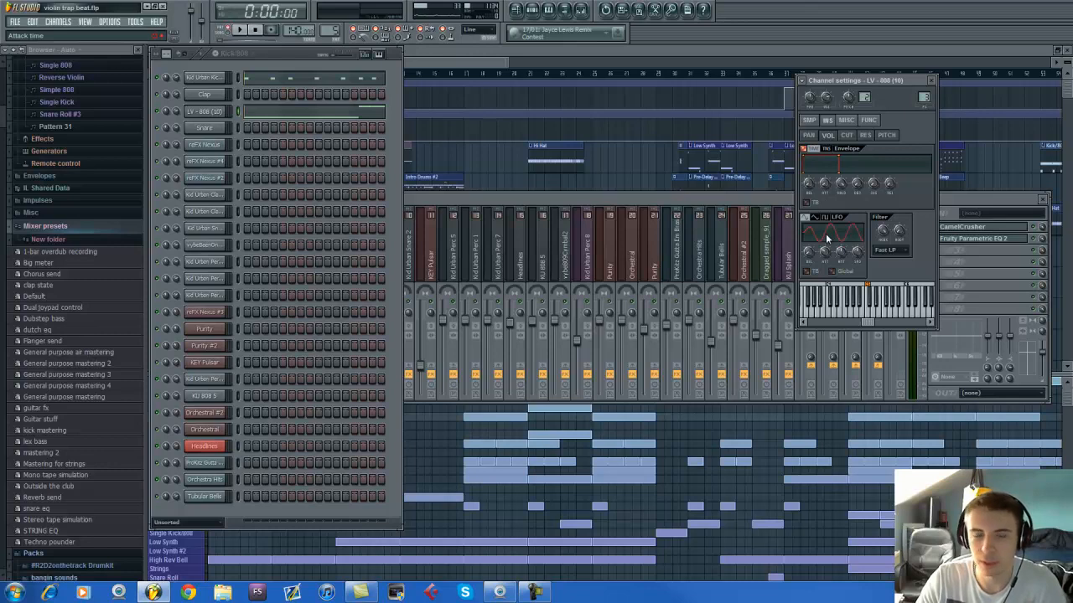
key(space)
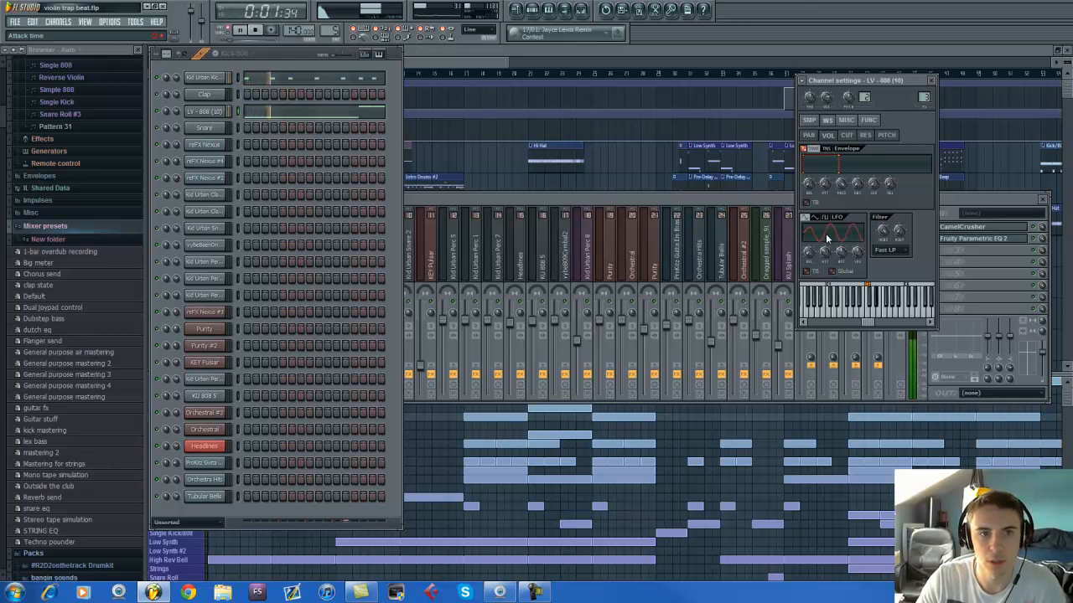
key(space)
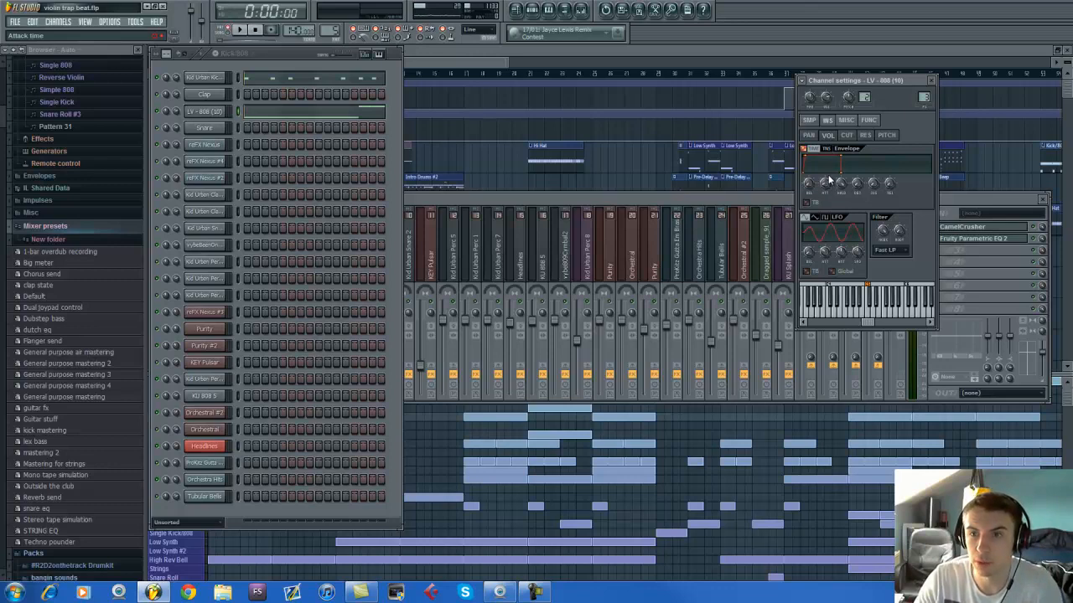
key(space)
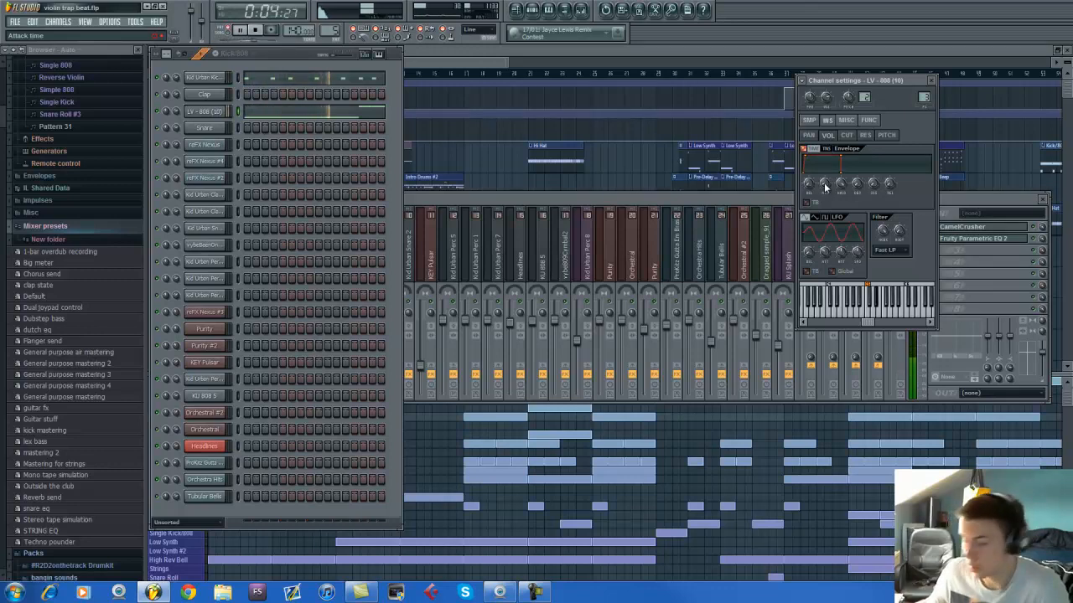
key(space)
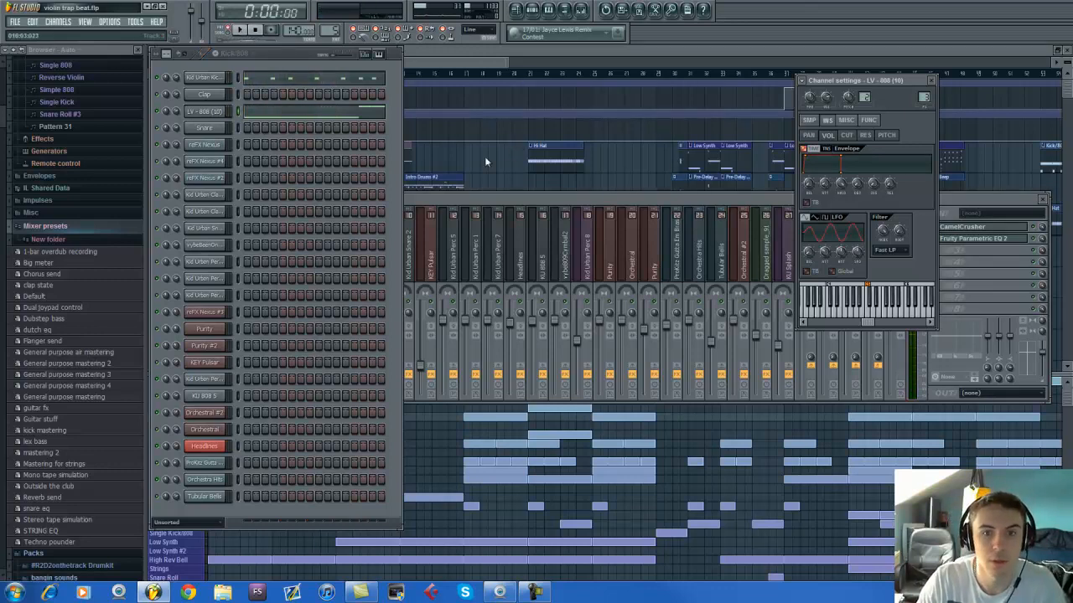
Open CamelCrusher on Insert 3 and audition neighbouring patches during playback, ending on the Subtle Master patch.
click(510, 200)
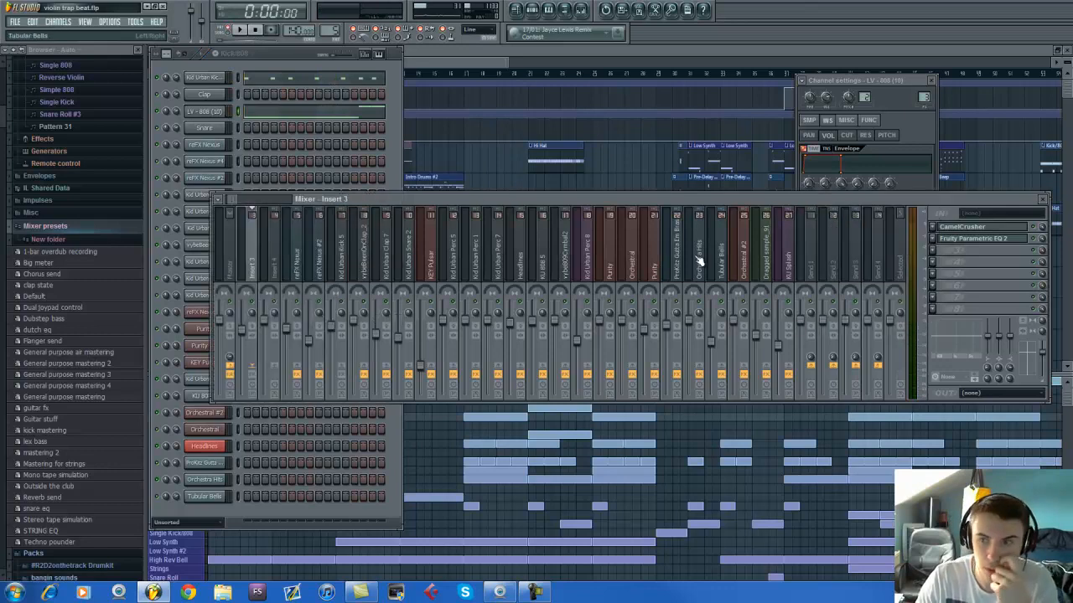
click(978, 228)
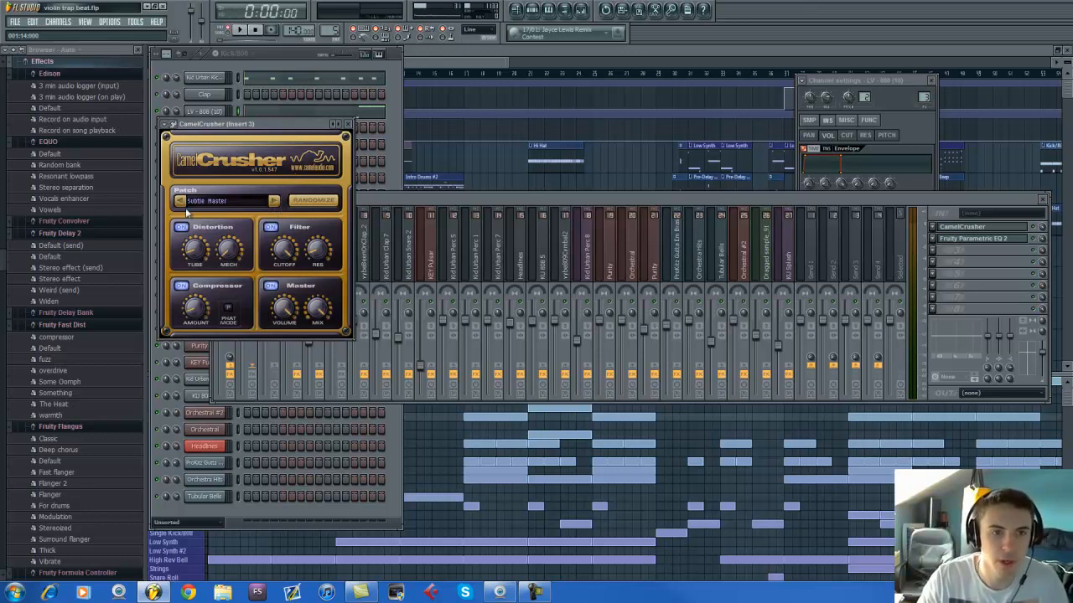
key(space)
click(180, 201)
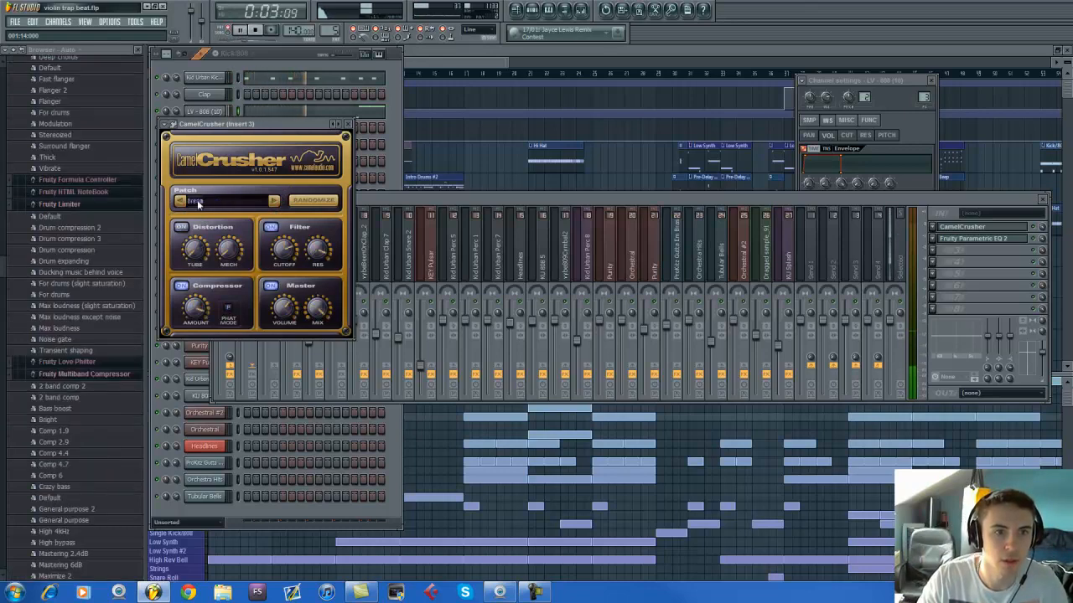
click(274, 201)
click(274, 202)
click(275, 201)
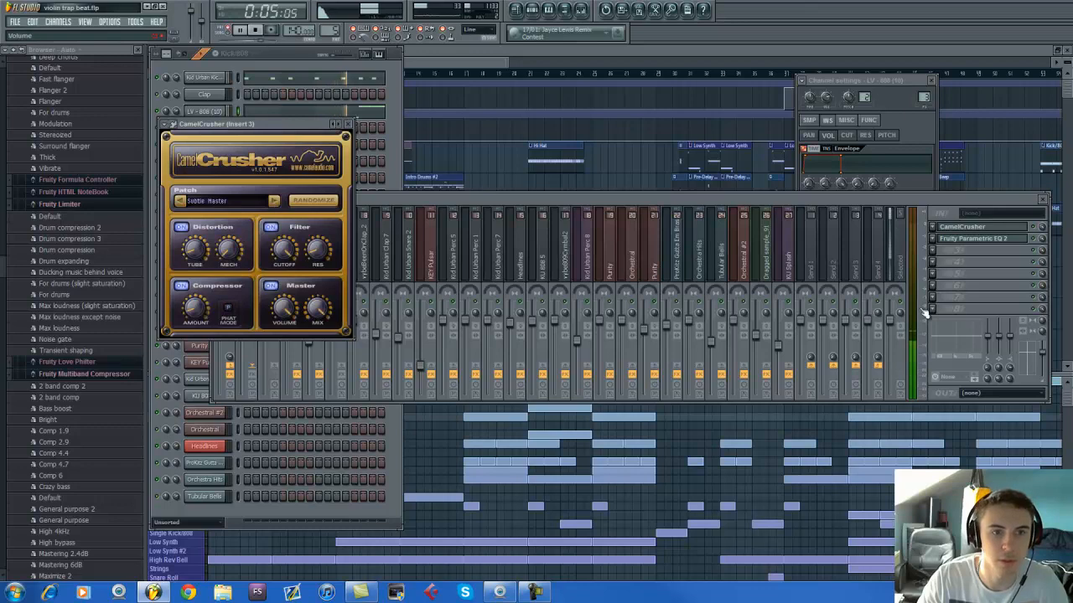
click(335, 378)
key(space)
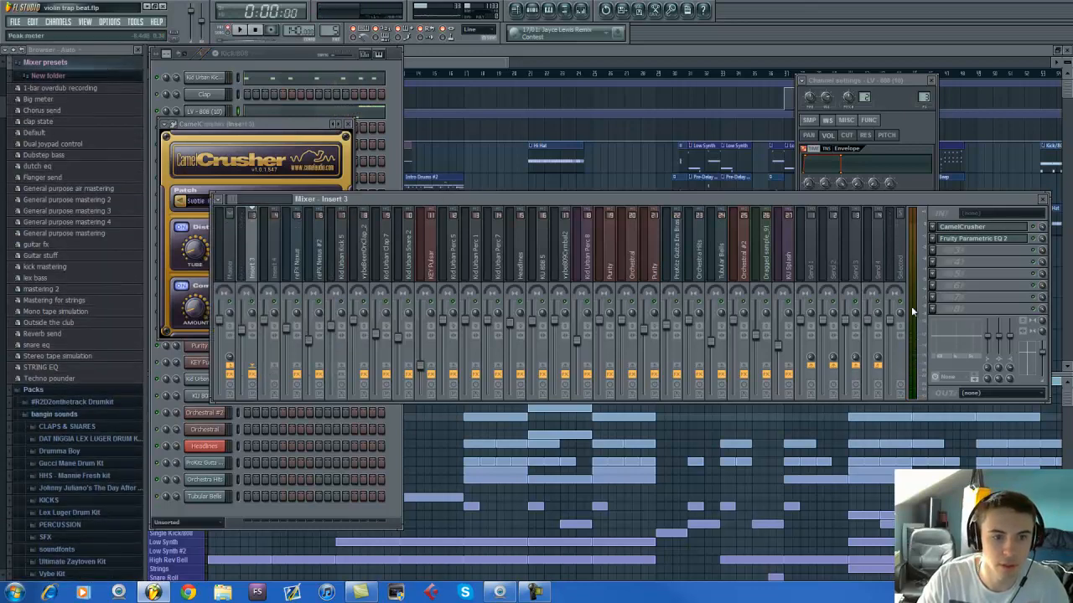
Play the pattern again to compare other CamelCrusher patches such as More Beef with Subtle Master, leaving Subtle Master selected.
key(space)
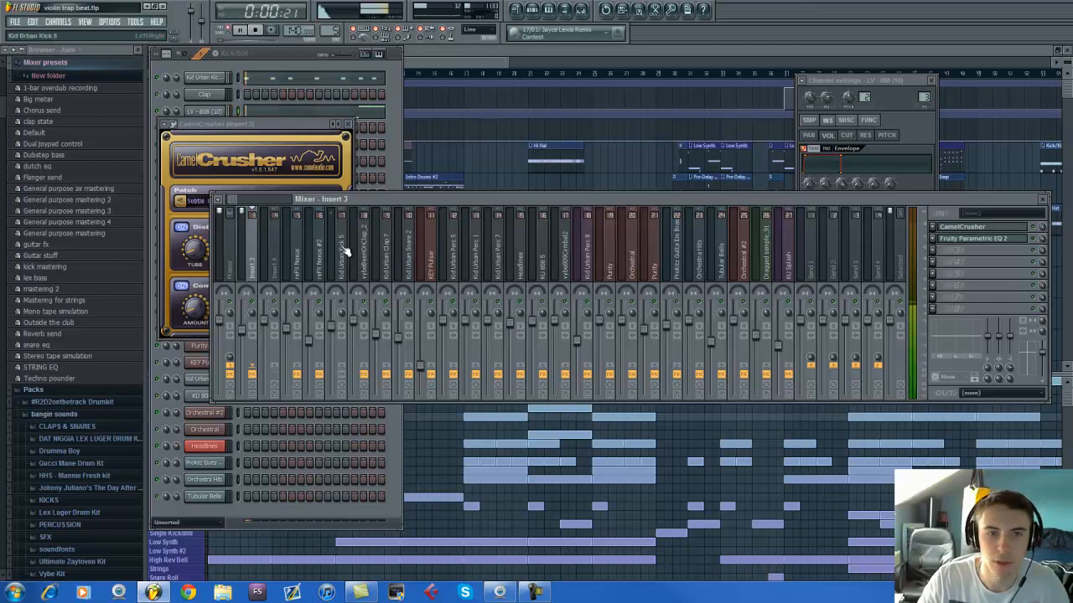
click(261, 134)
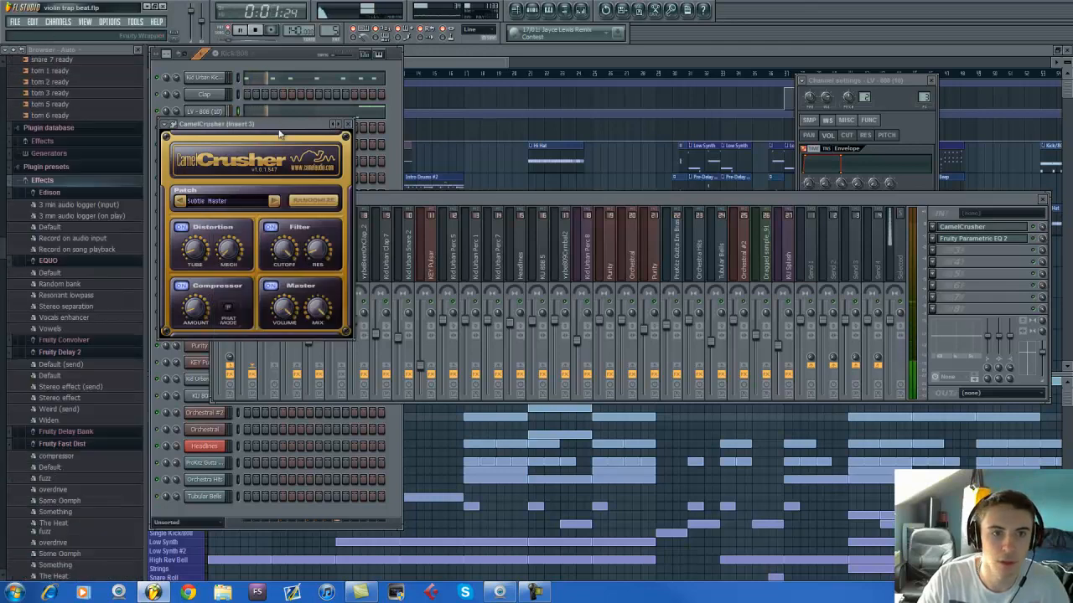
click(181, 202)
click(181, 202)
click(181, 202)
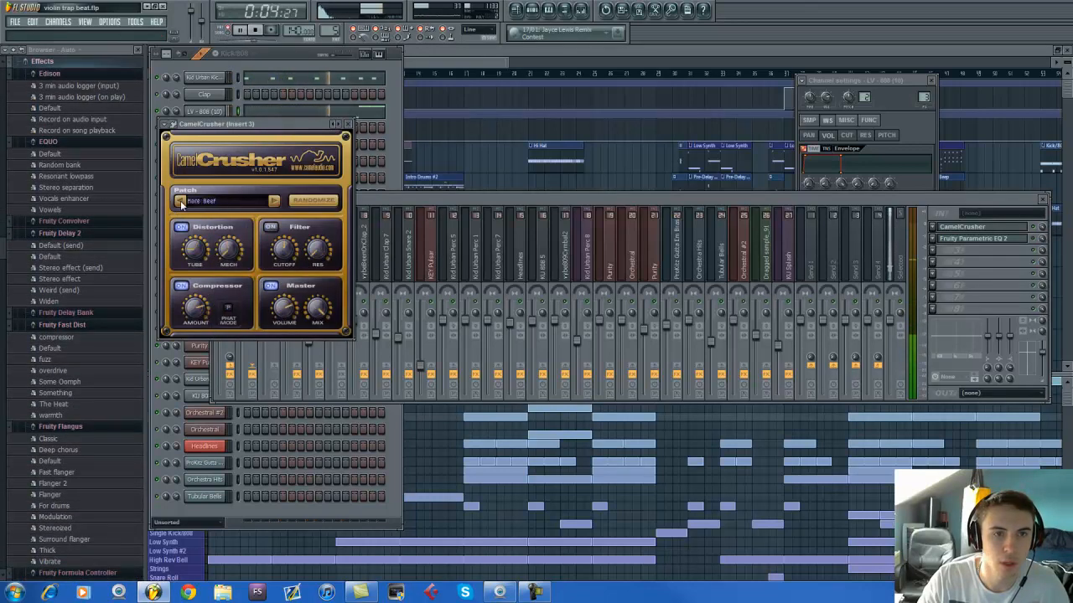
click(181, 202)
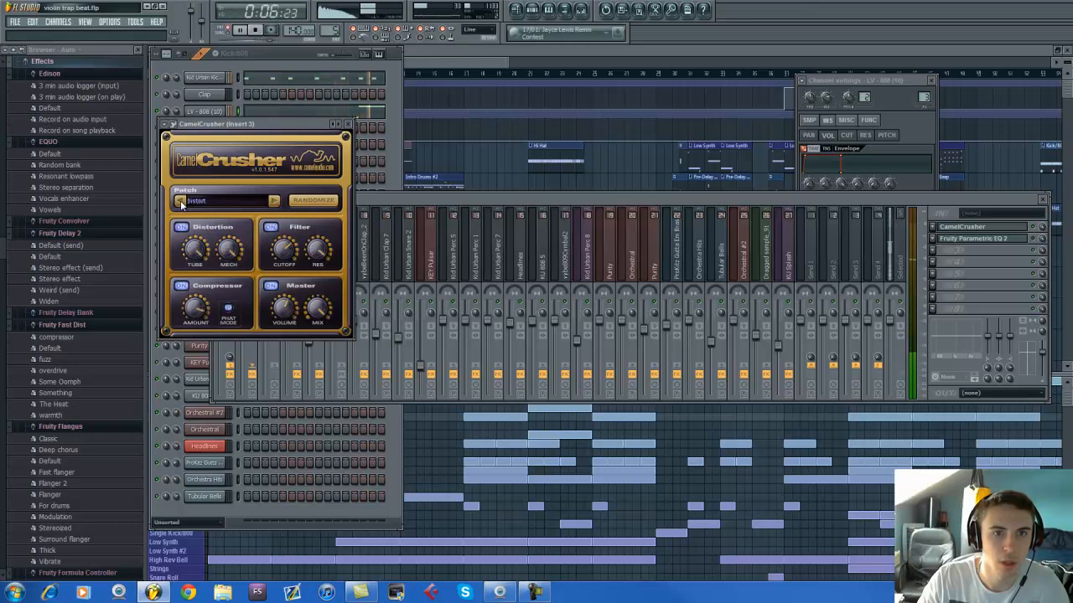
click(274, 201)
click(274, 201)
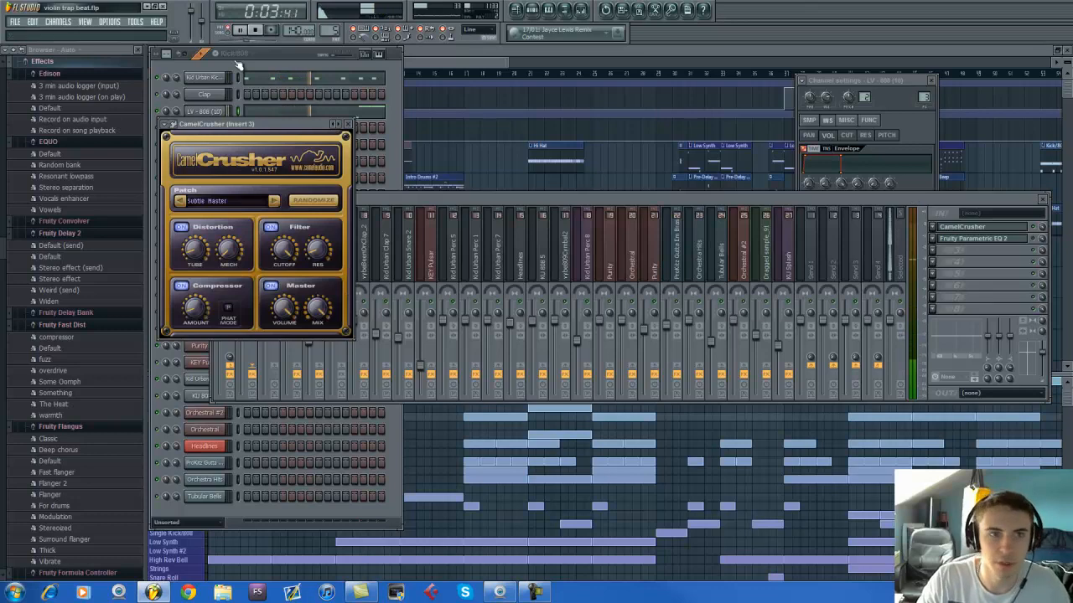
click(259, 31)
Open Fruity Parametric EQ 2 on Insert 3, audition the pattern through it and lower the filter order of band 1.
click(428, 216)
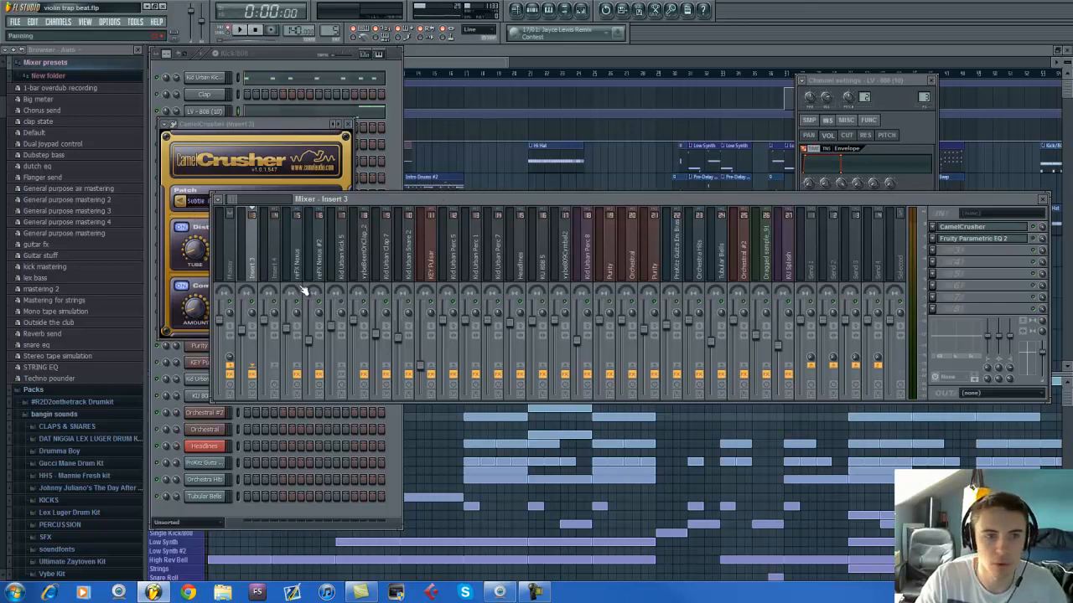
click(1010, 240)
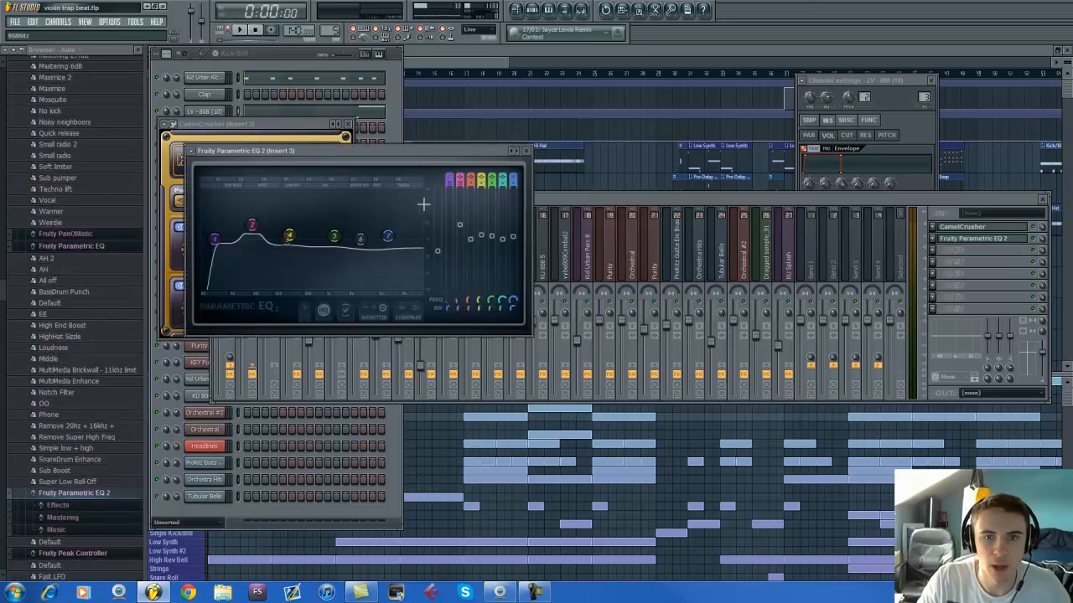
key(space)
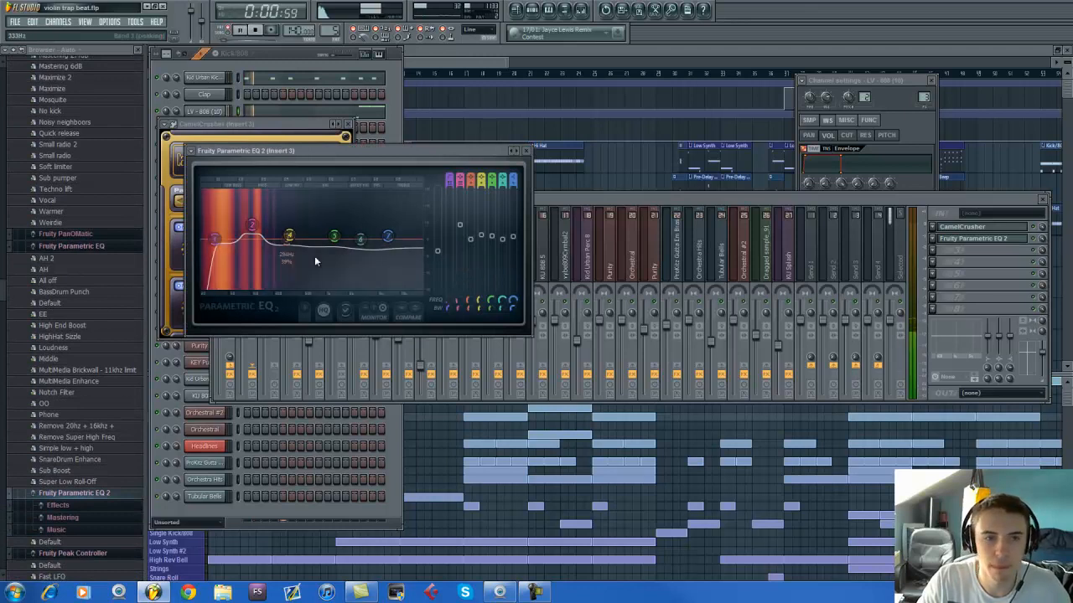
key(space)
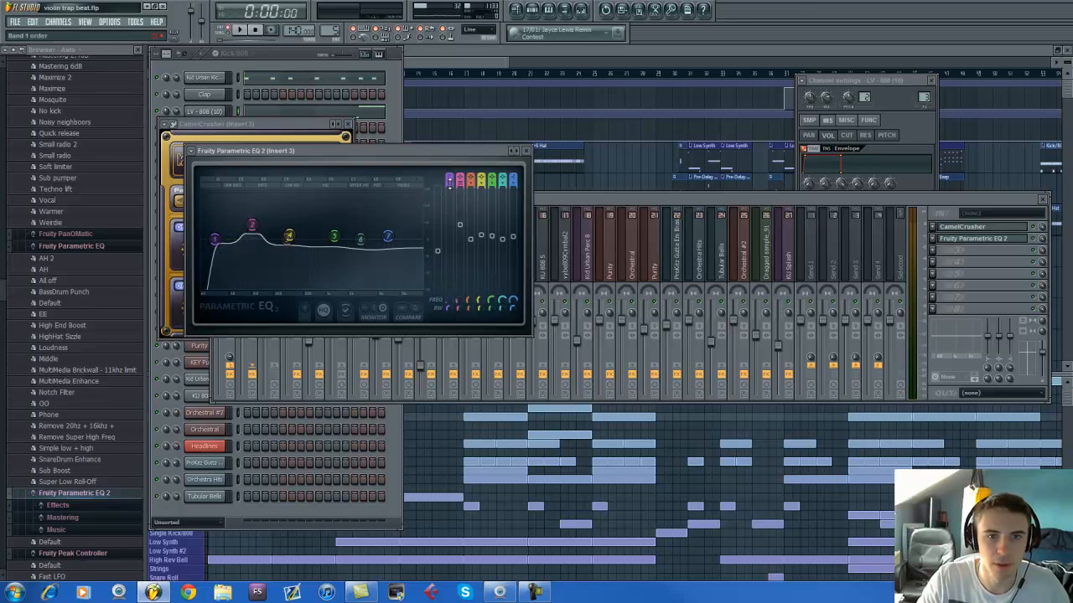
drag(449, 185, 452, 211)
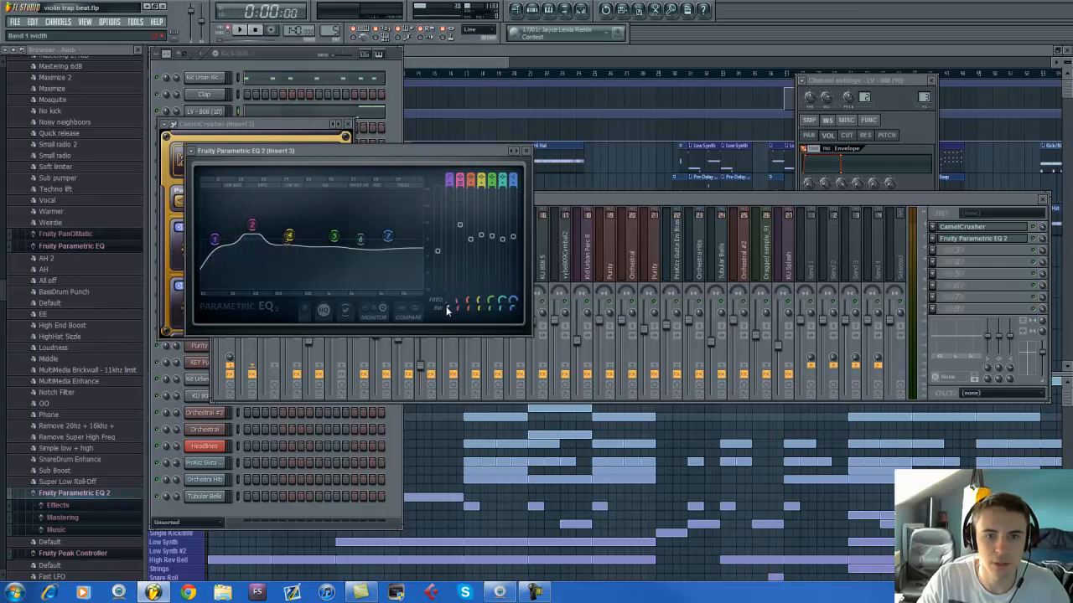
Steepen the high-pass slope of band 1 in the Insert 3 EQ to Steep 8.
scroll(448, 311, down, 5)
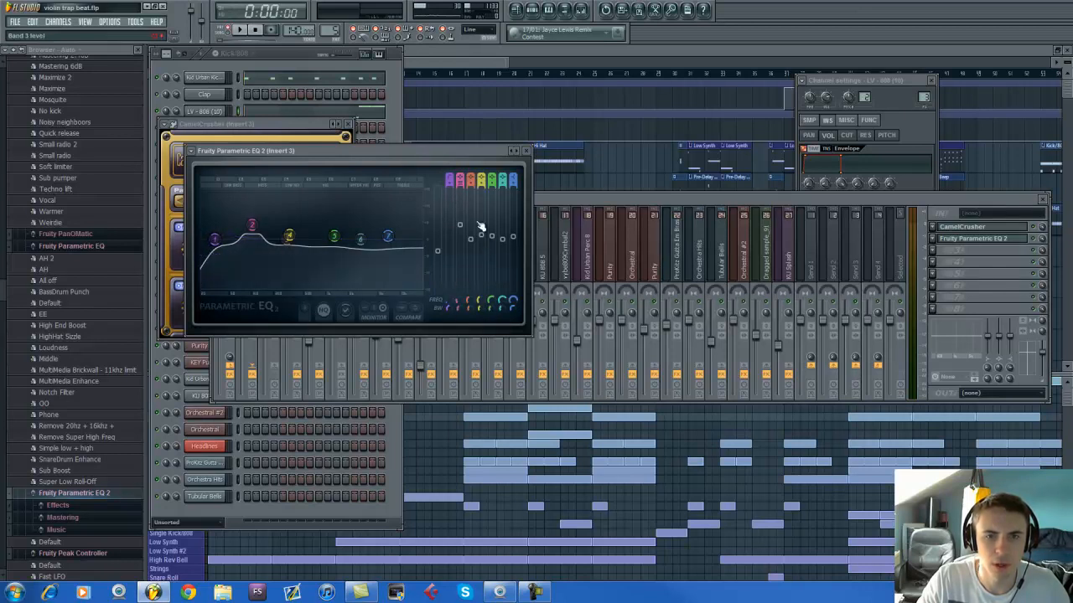
scroll(449, 180, up, 2)
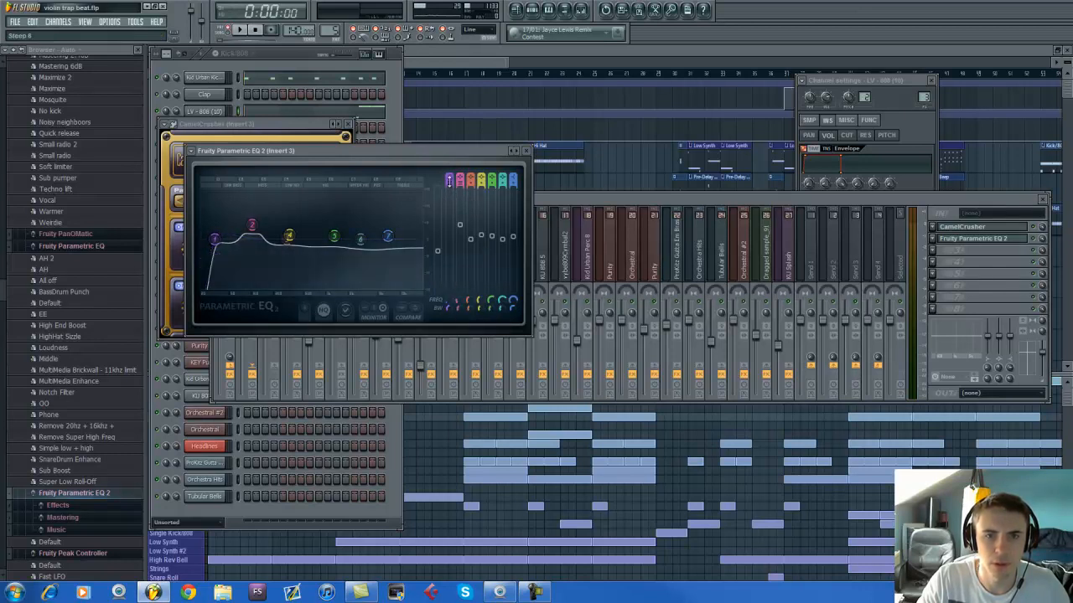
scroll(449, 178, up, 3)
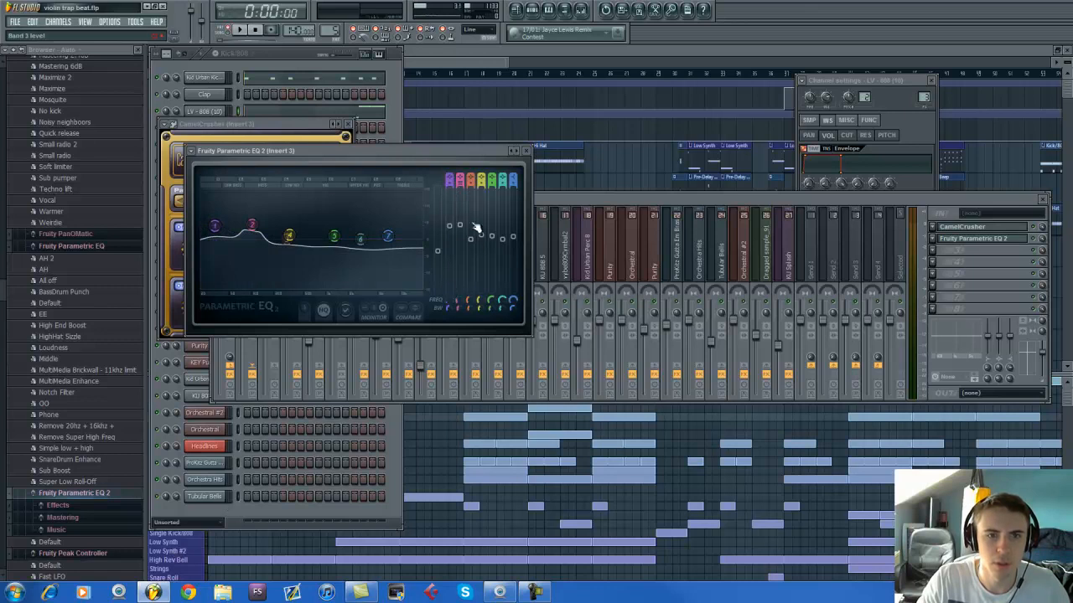
Try other filter types and slopes such as Gentle 8 on band 1, ending on a steep high pass.
mouse_move(451, 178)
mouse_down()
mouse_move(451, 165)
mouse_move(451, 177)
mouse_up()
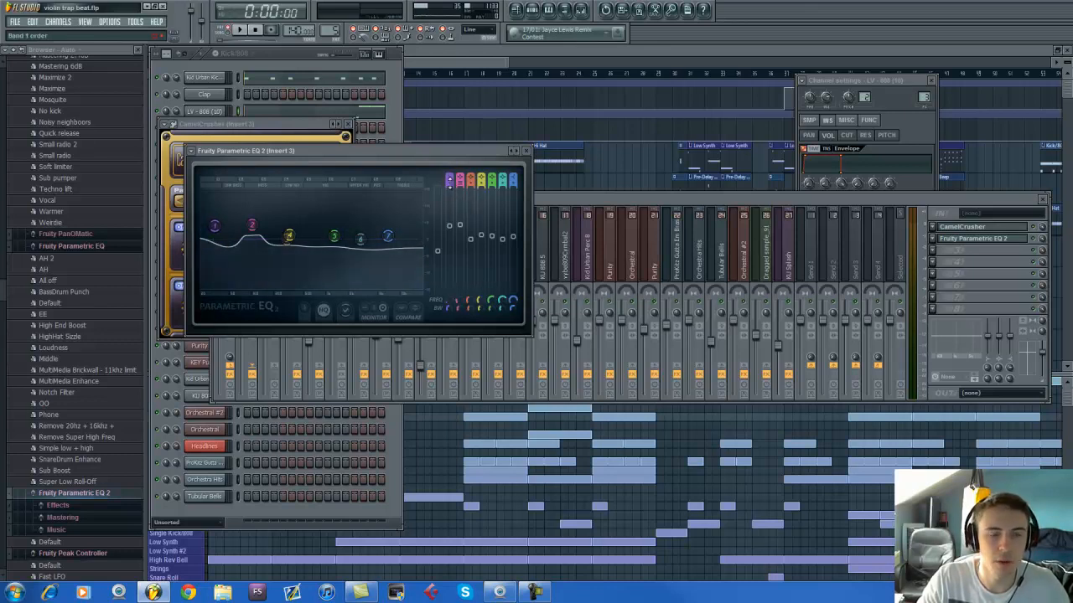
drag(448, 183, 450, 189)
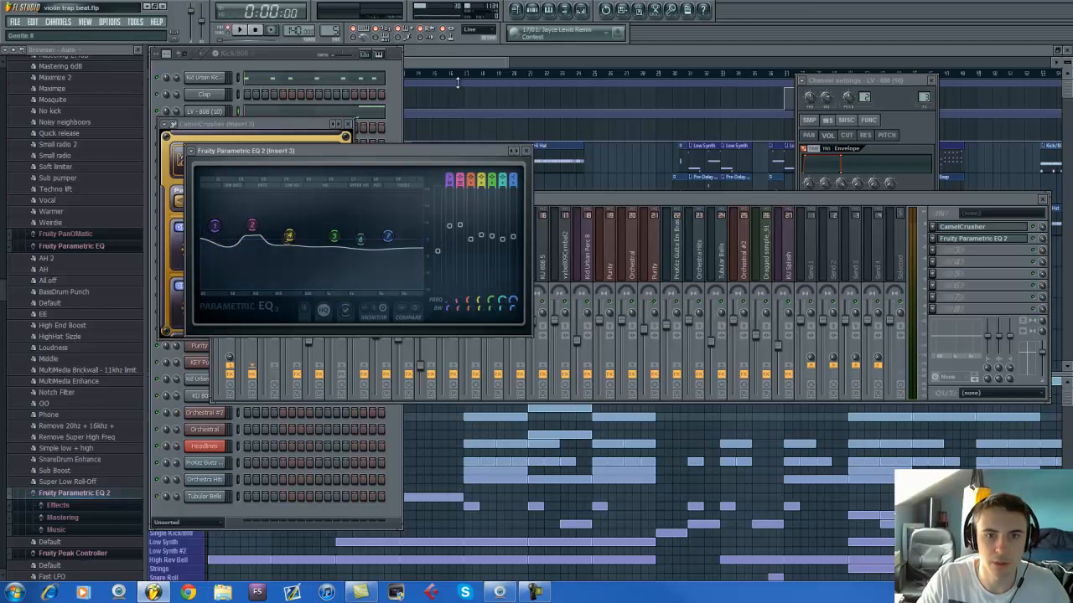
drag(449, 181, 457, 285)
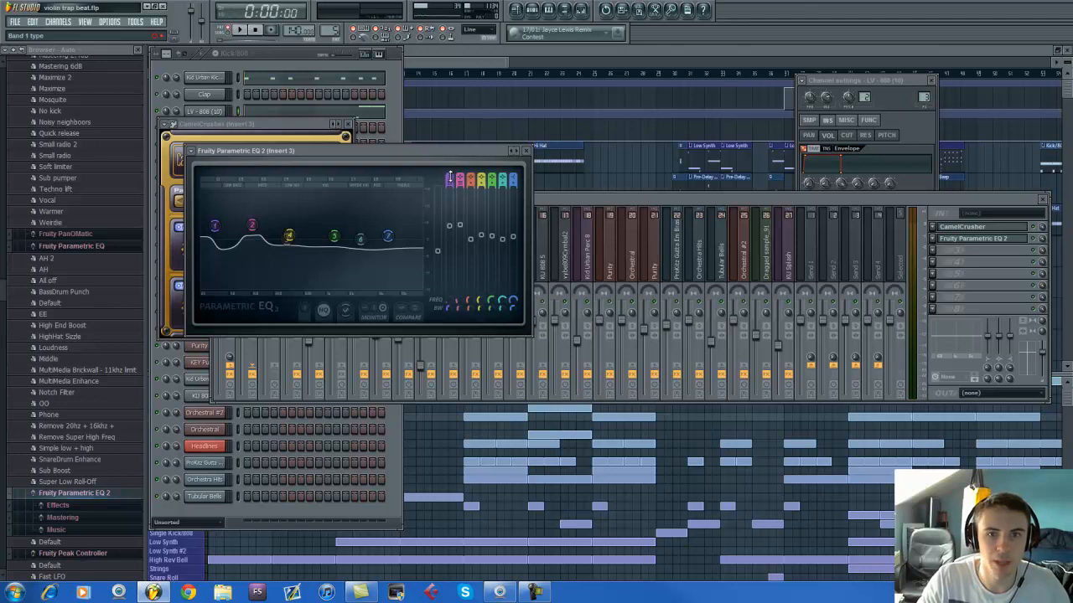
scroll(449, 177, down, 1)
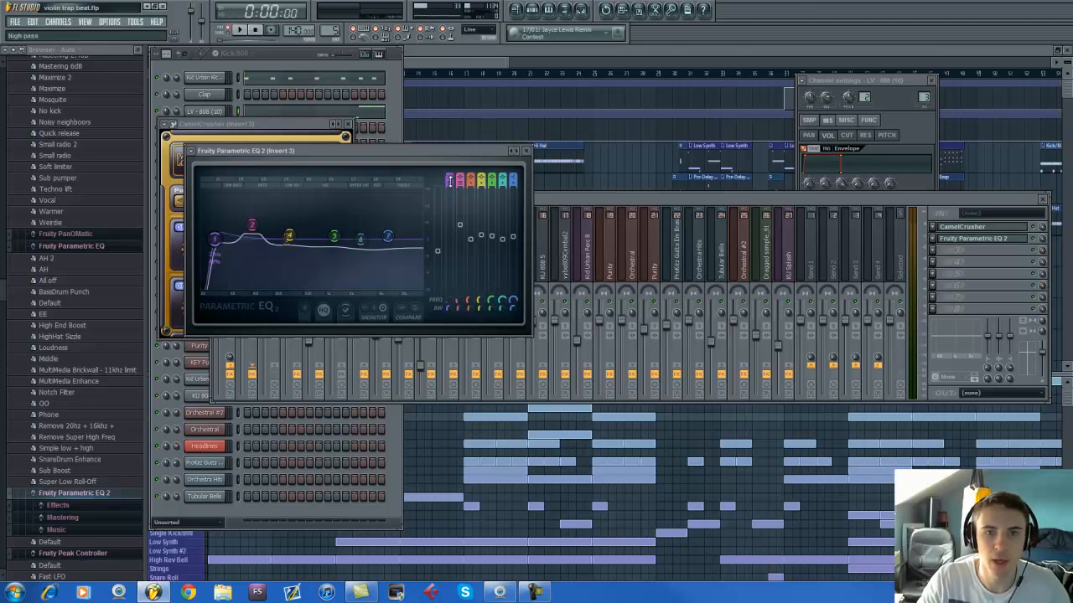
mouse_move(449, 177)
mouse_down()
mouse_move(449, 216)
mouse_move(449, 182)
mouse_up()
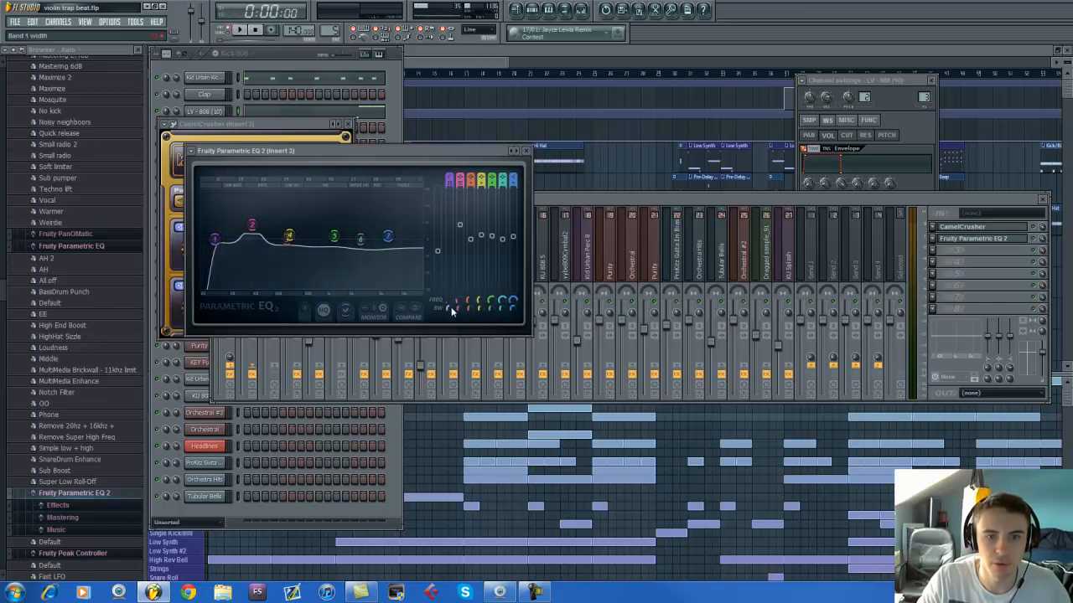
Lower band 1's frequency slightly and audition the pattern with a very narrow bandwidth before widening the band again.
drag(448, 310, 448, 312)
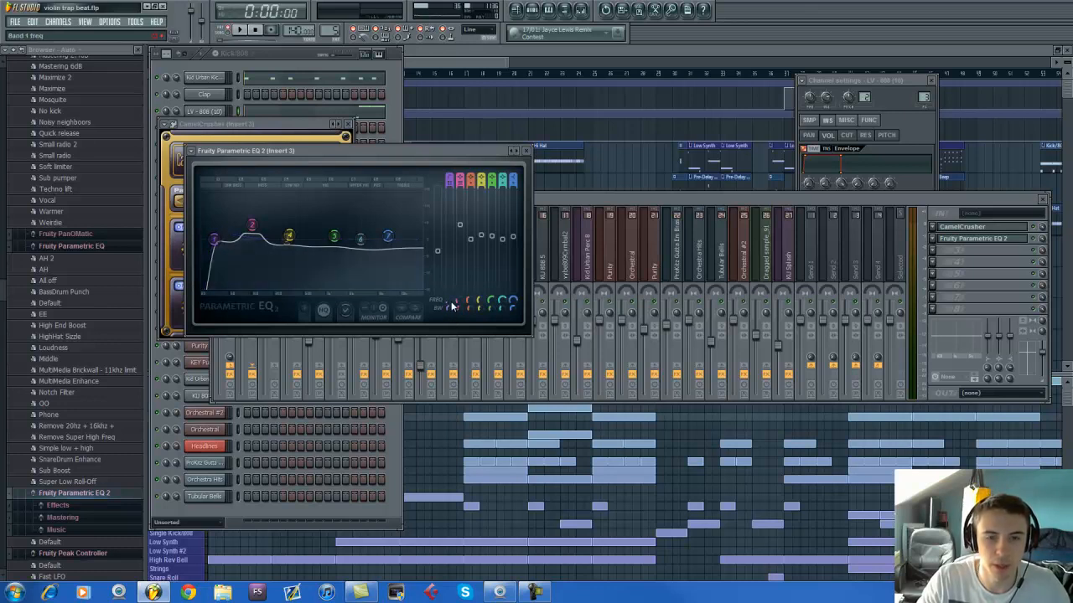
drag(451, 307, 446, 341)
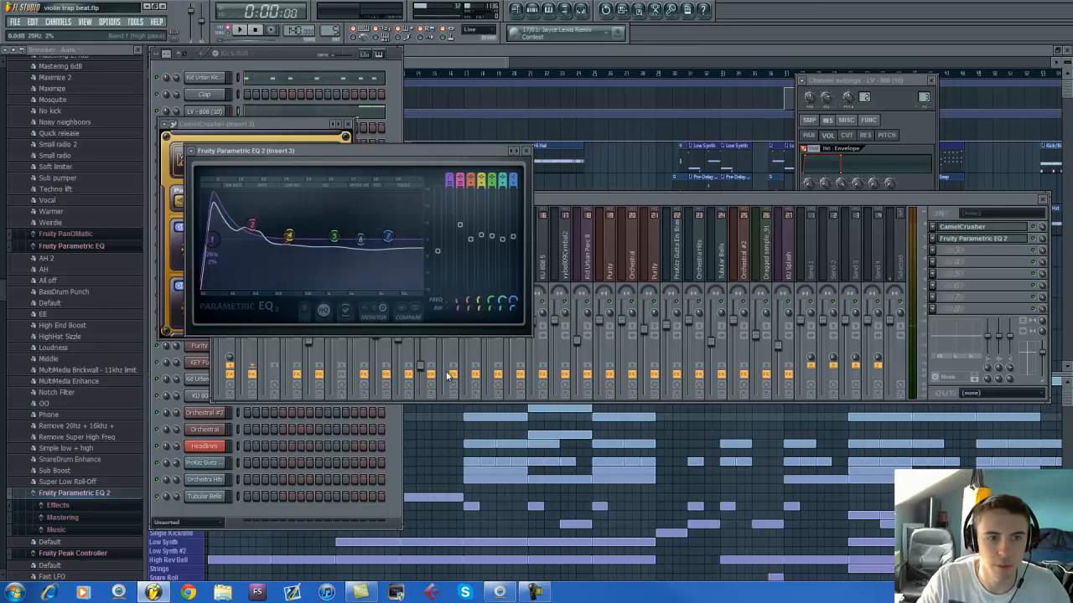
key(space)
key(space)
drag(446, 376, 447, 310)
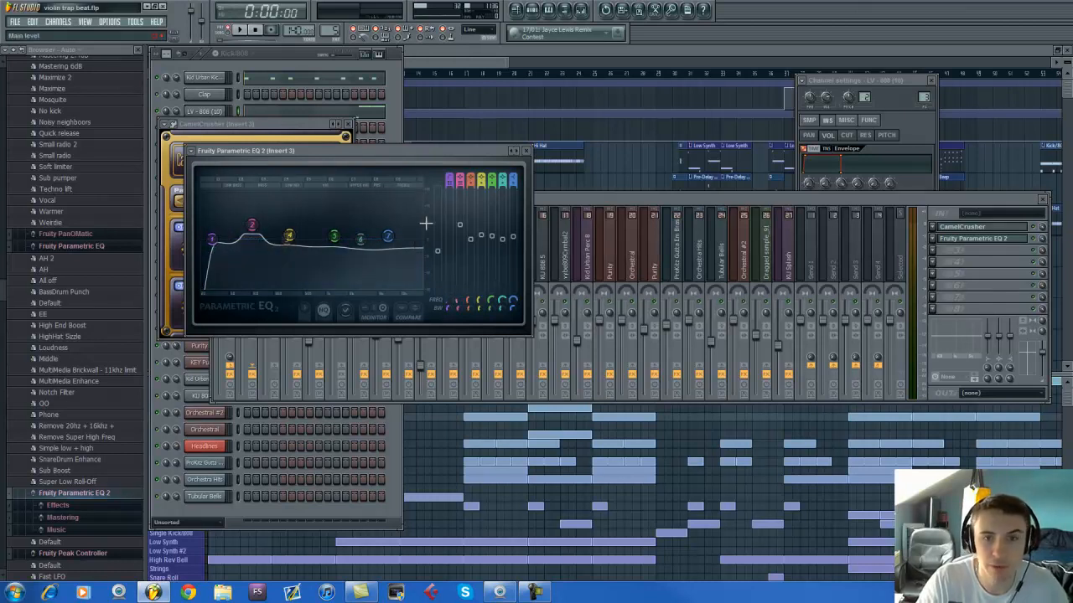
Shift band 7 slightly higher in frequency, and lower band 2 to about 88 Hz while auditioning the pattern.
drag(402, 238, 457, 240)
key(space)
key(space)
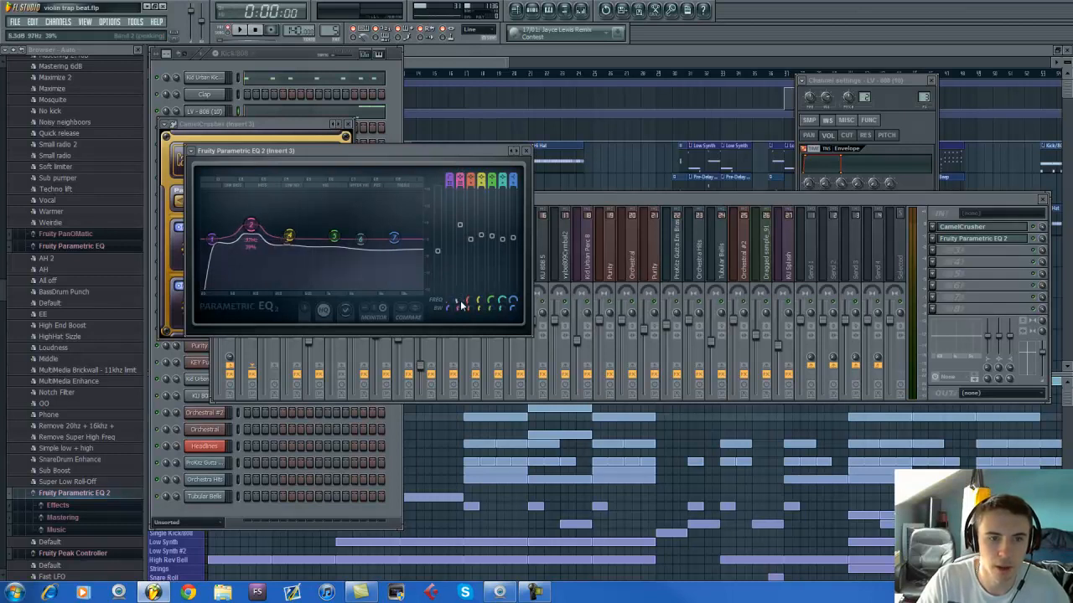
key(space)
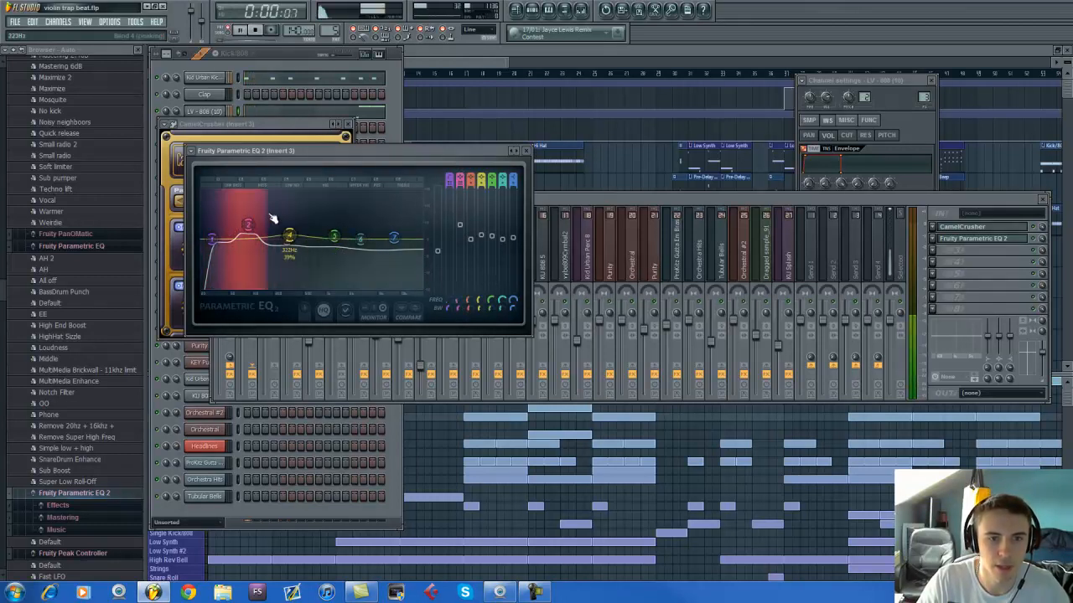
key(space)
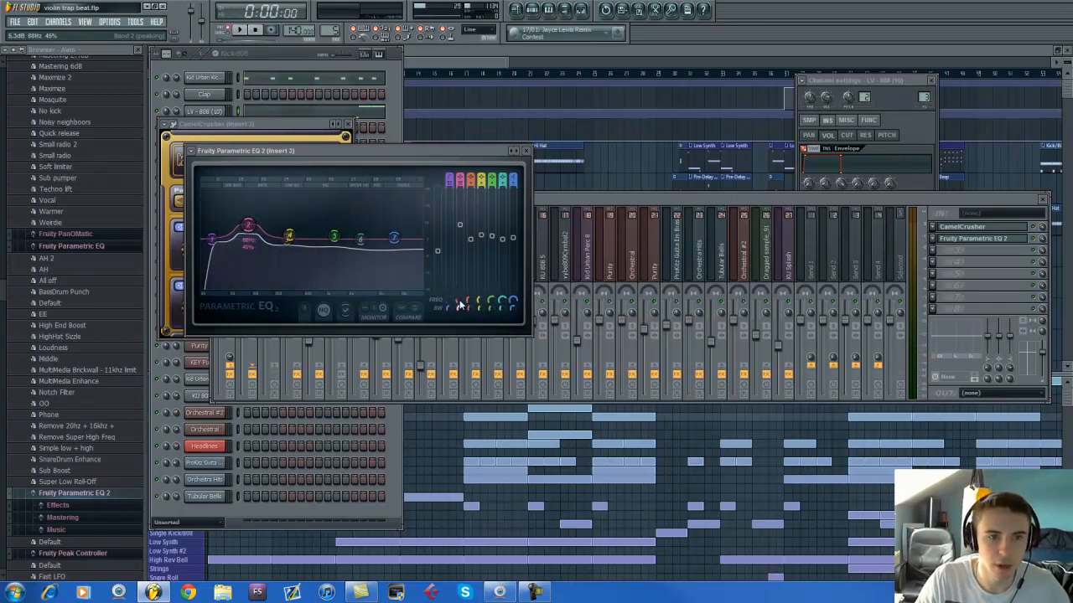
Narrow band 2's bandwidth and reduce its gain to about 4.2 dB while auditioning the pattern.
drag(460, 324, 459, 312)
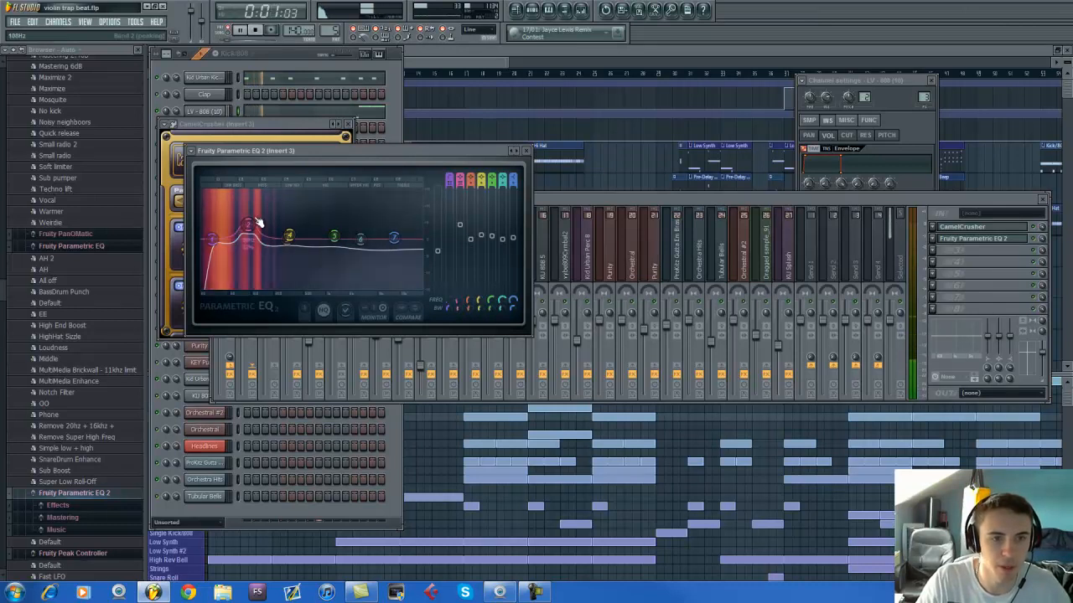
mouse_move(256, 235)
mouse_down()
mouse_move(256, 264)
mouse_move(248, 237)
mouse_up()
key(space)
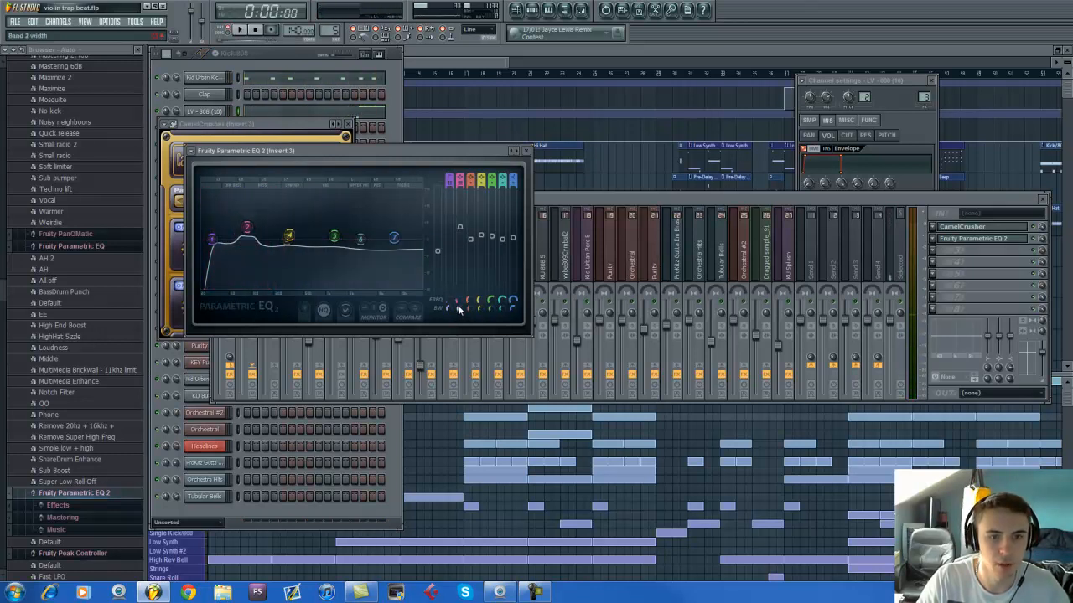
key(space)
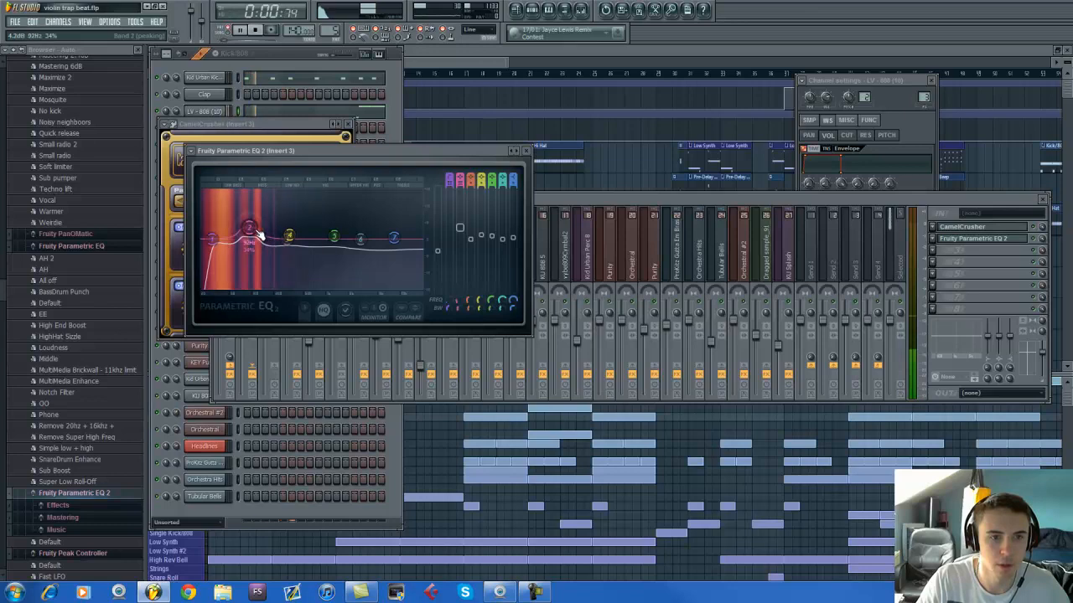
Return to the mixer and select the Kid Urban Kick 5 track while playing the pattern.
click(544, 202)
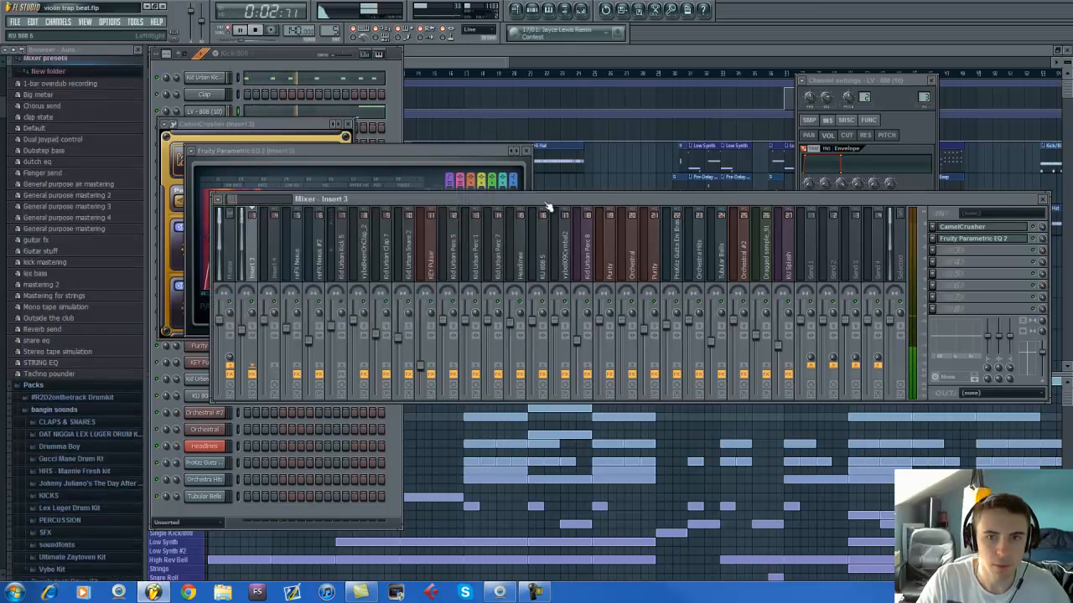
key(space)
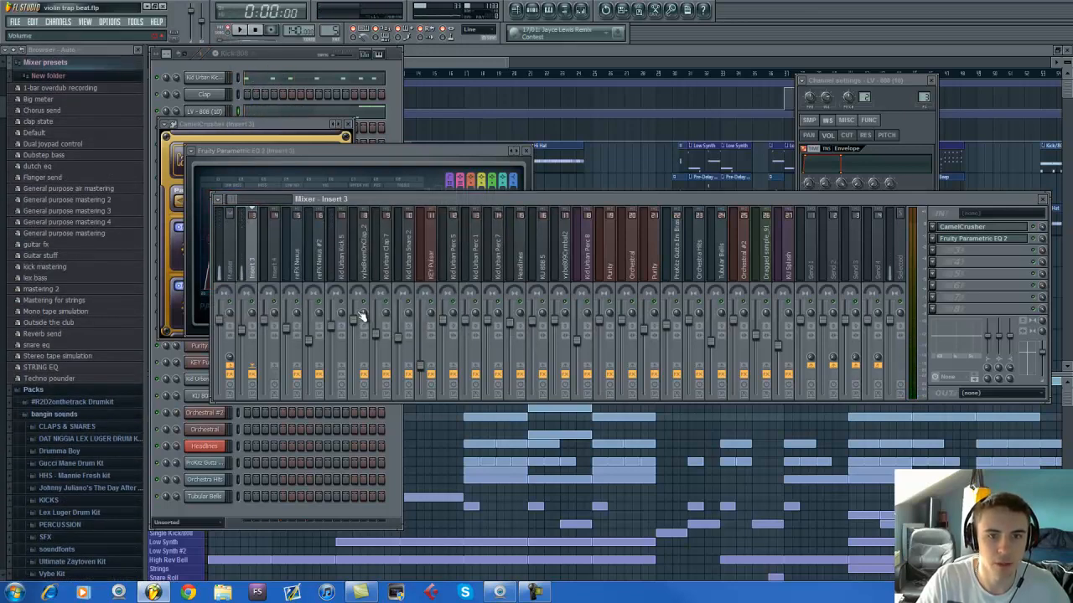
key(space)
click(348, 253)
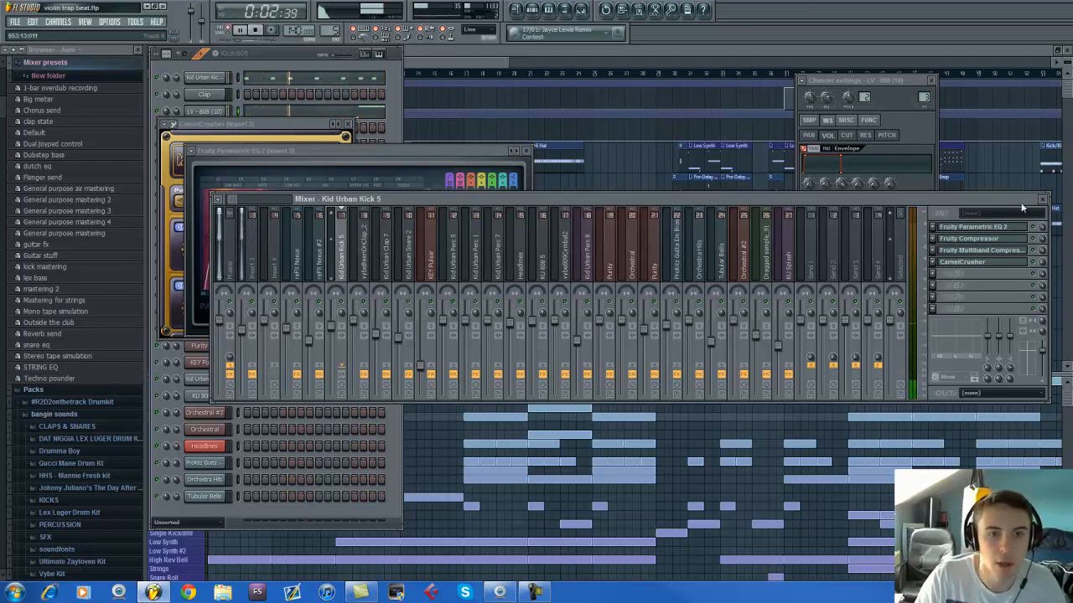
key(space)
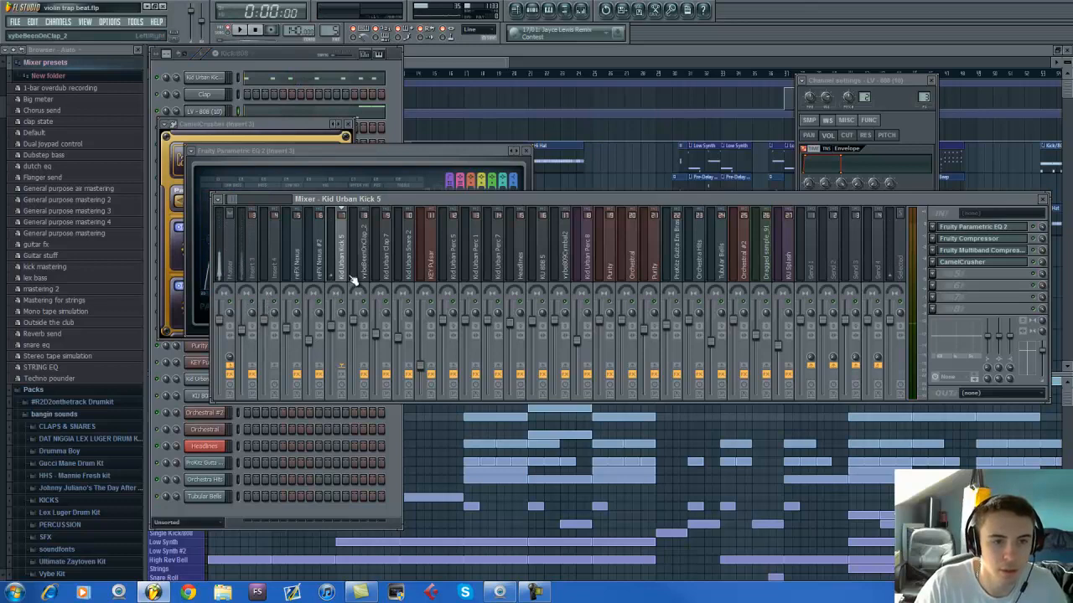
Show Fruity Parametric EQ 2 on Kid Urban Kick 5, and play the pattern with the mixer in view.
click(964, 228)
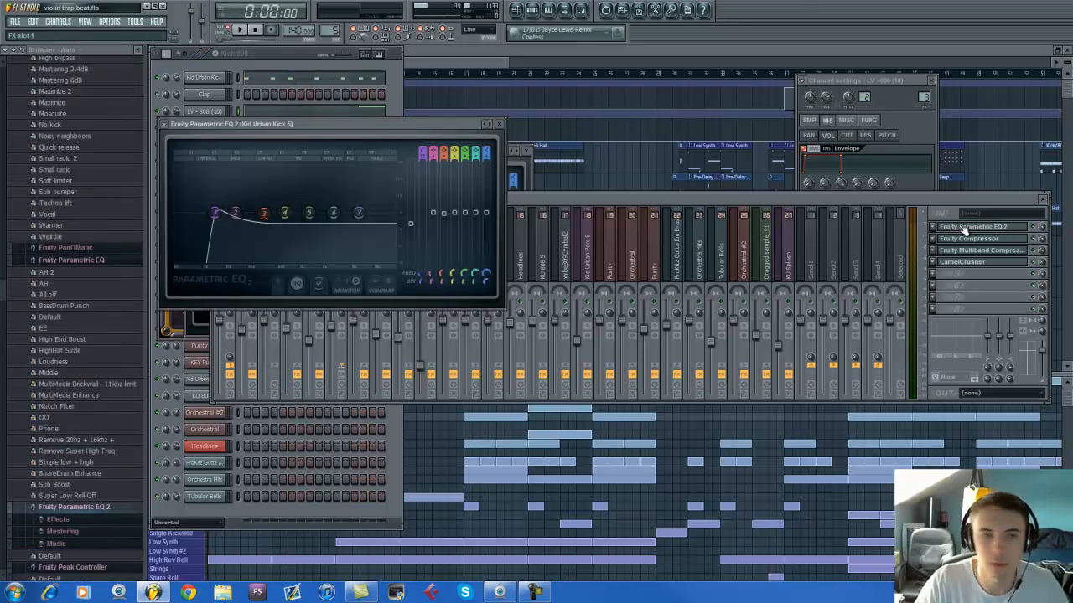
click(587, 201)
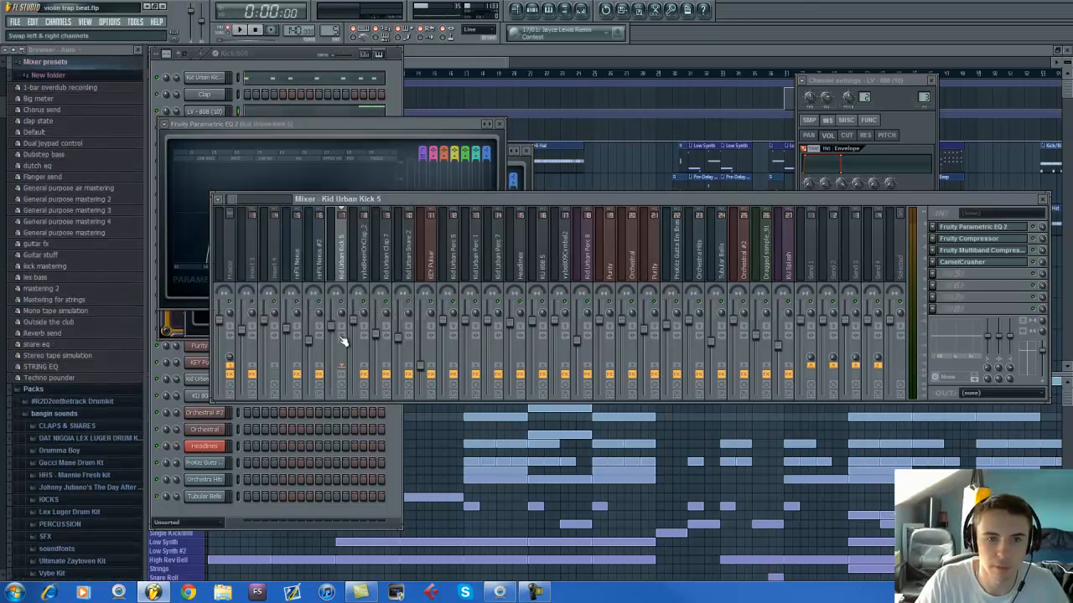
key(space)
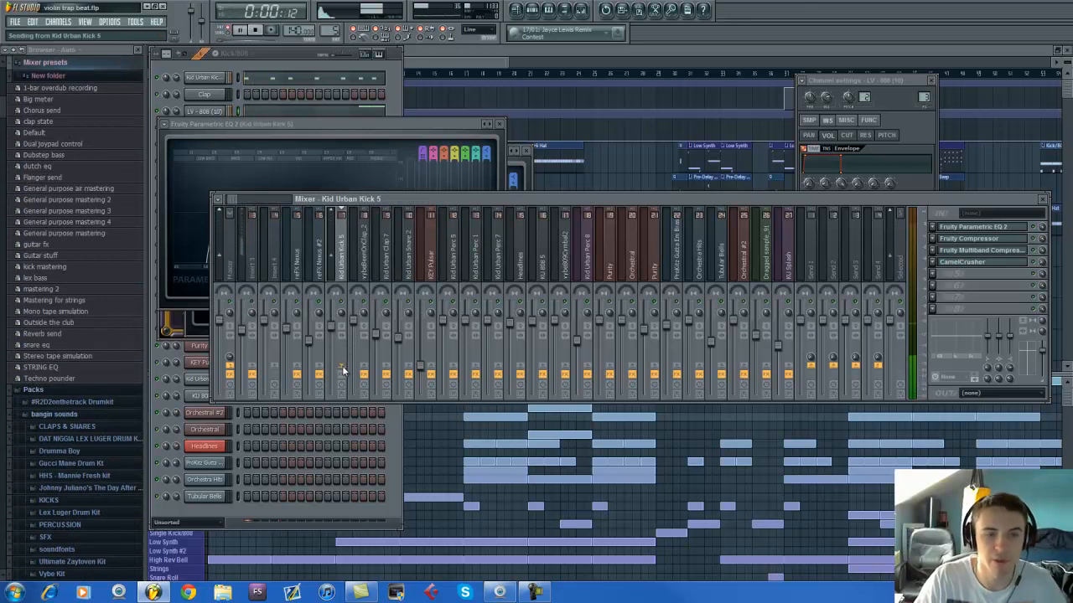
key(space)
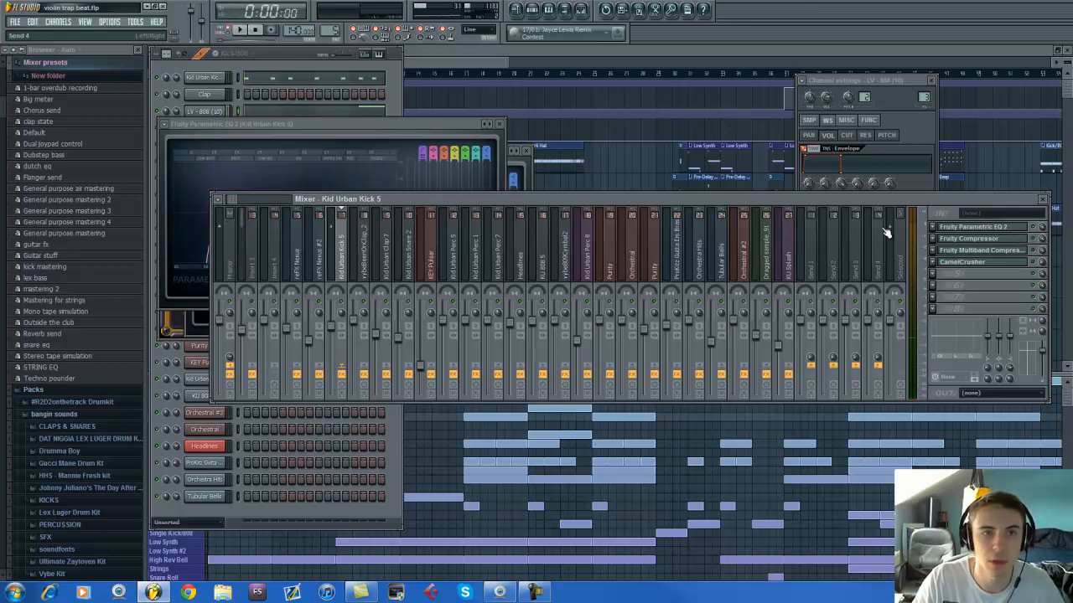
Reopen Fruity Parametric EQ 2 on Kid Urban Kick 5 and try small adjustments to its band 1 high-pass filter.
click(1005, 231)
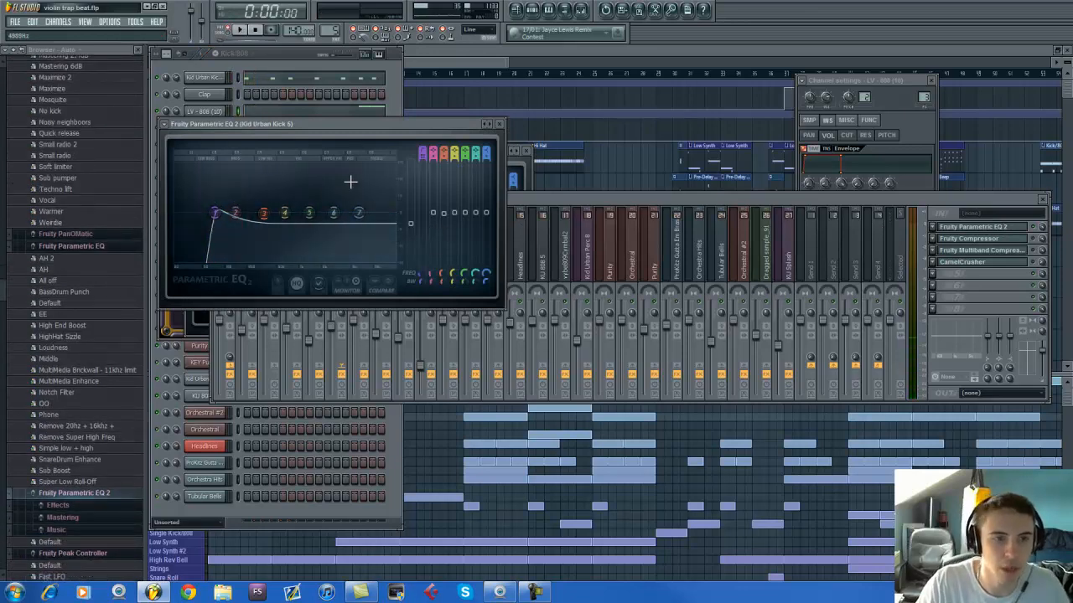
mouse_move(424, 153)
mouse_down()
mouse_move(425, 170)
mouse_move(424, 148)
mouse_move(424, 159)
mouse_up()
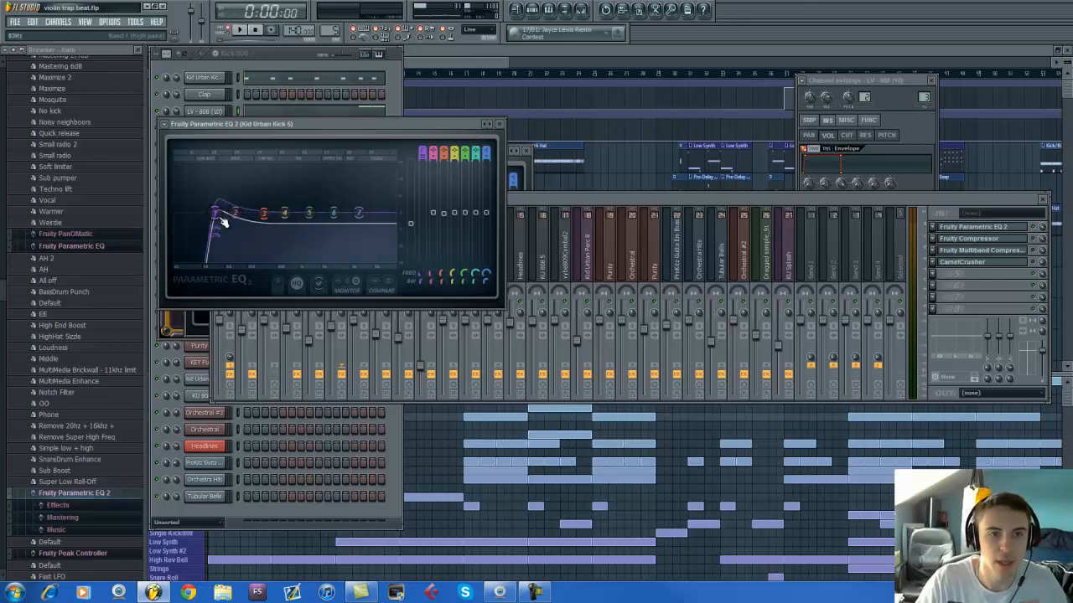
mouse_move(333, 212)
mouse_down()
mouse_move(347, 143)
mouse_move(352, 210)
mouse_up()
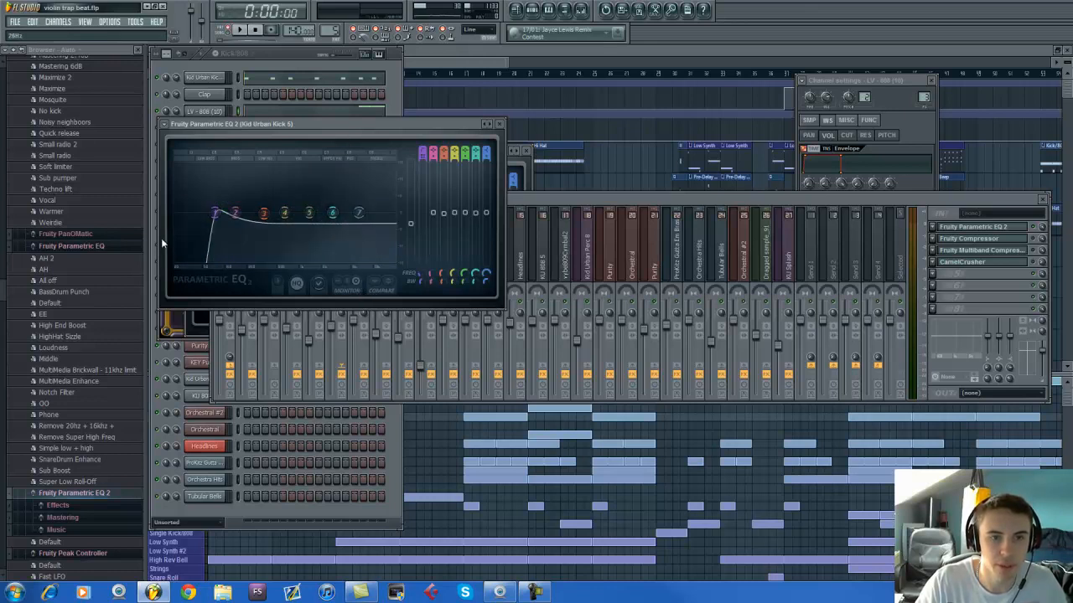
mouse_move(335, 218)
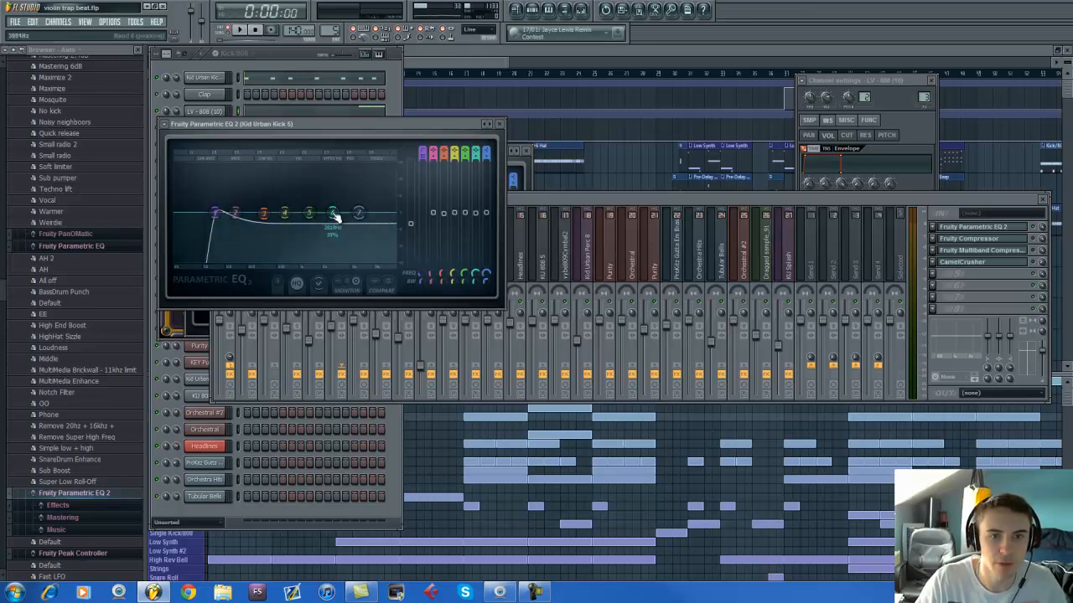
drag(230, 222, 219, 214)
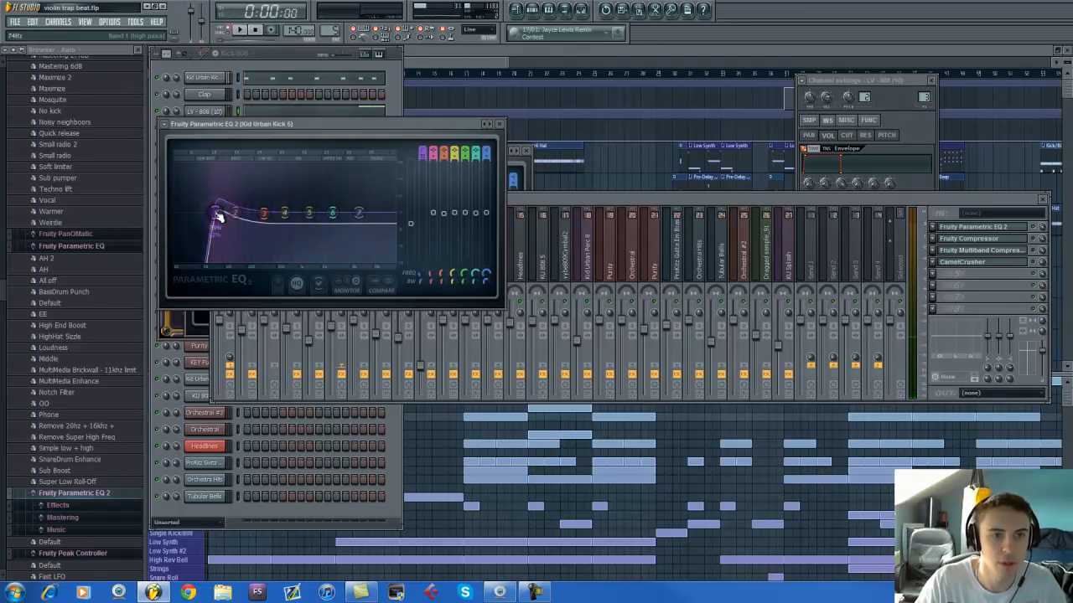
drag(216, 216, 217, 212)
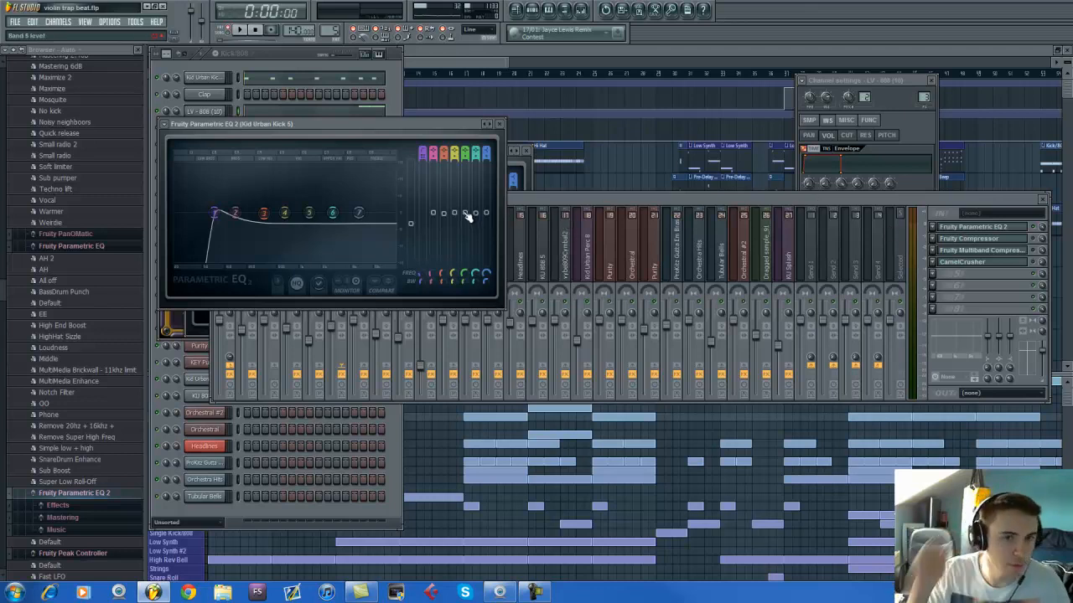
Set the kick's band 1 high-pass frequency to about 75 Hz during playback, and return to the mixer.
key(space)
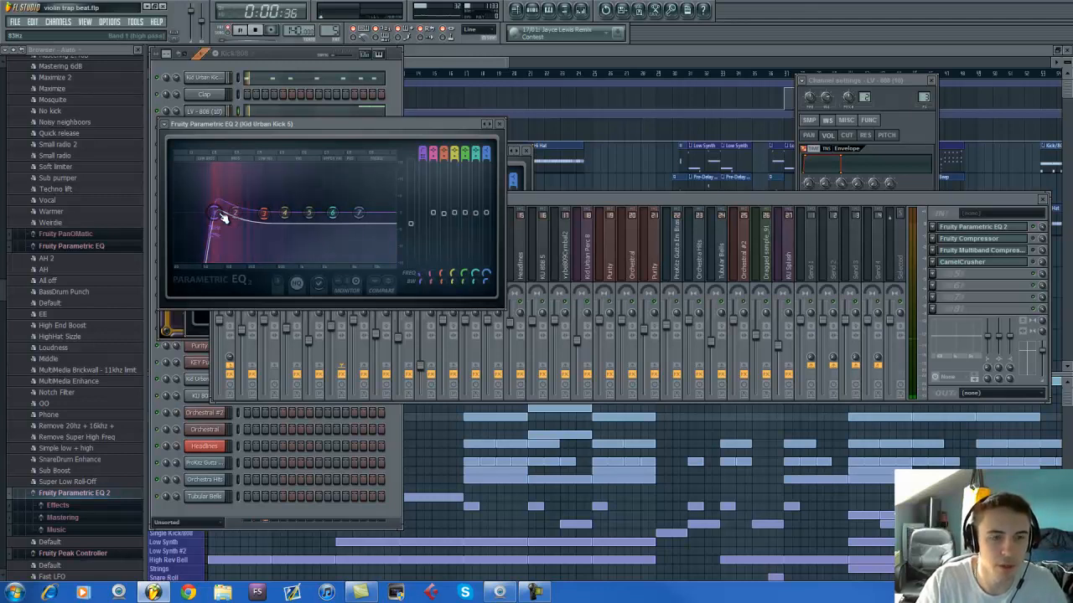
mouse_move(220, 216)
mouse_down()
mouse_move(204, 219)
mouse_move(258, 218)
mouse_move(215, 223)
mouse_move(225, 225)
mouse_up()
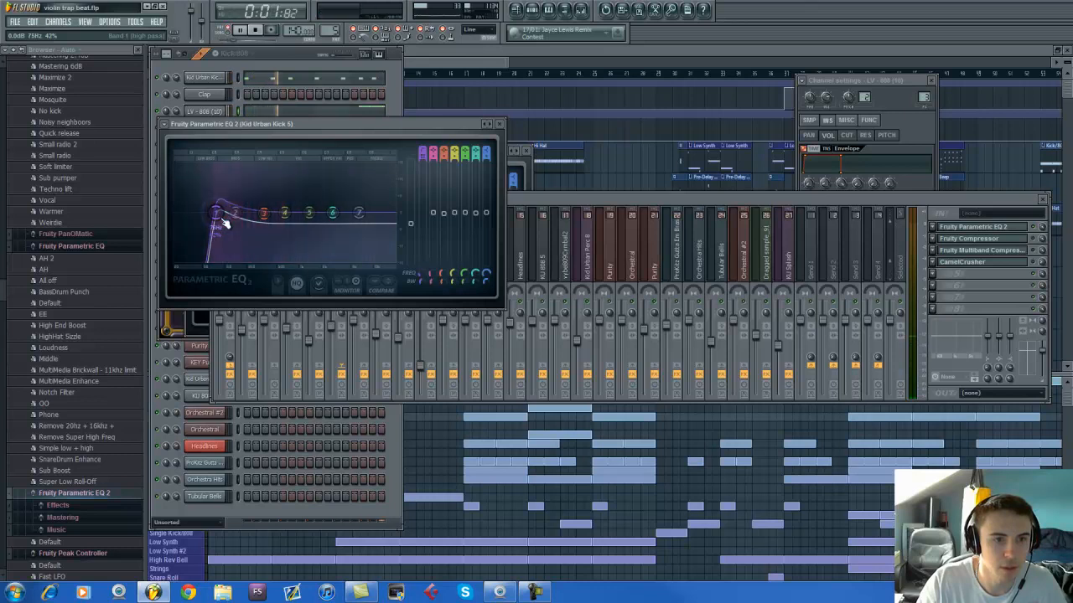
key(space)
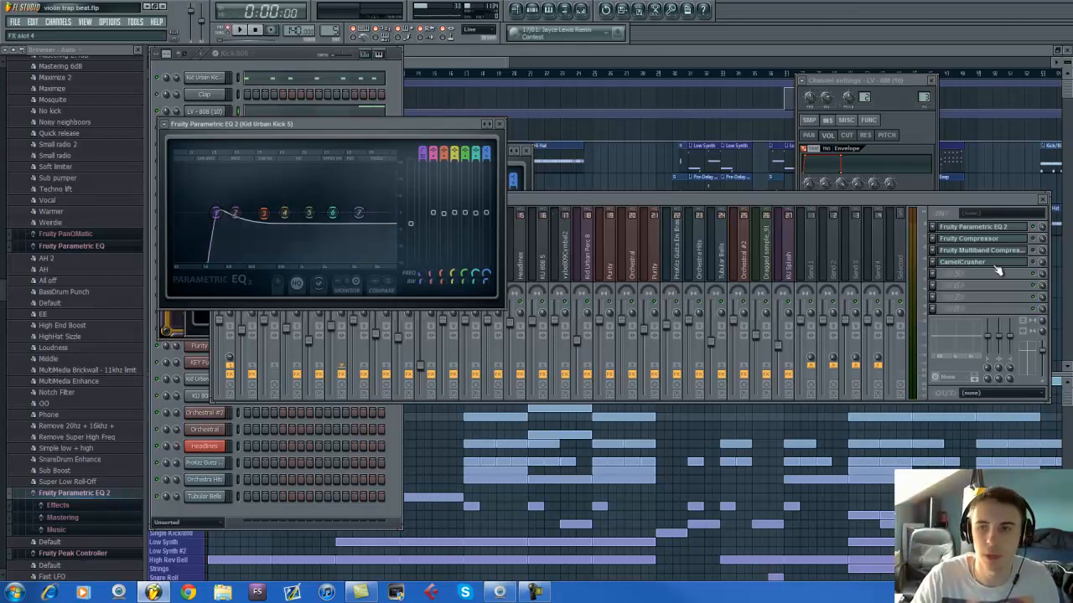
click(1024, 246)
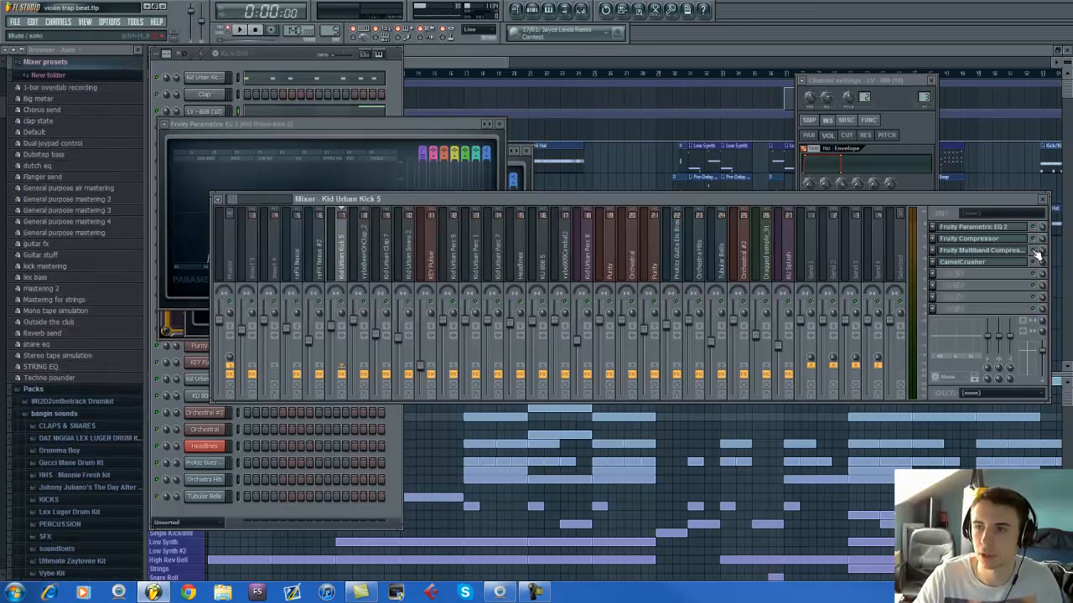
Open Fruity Compressor on Kid Urban Kick 5, look through its preset list and play the pattern.
click(984, 240)
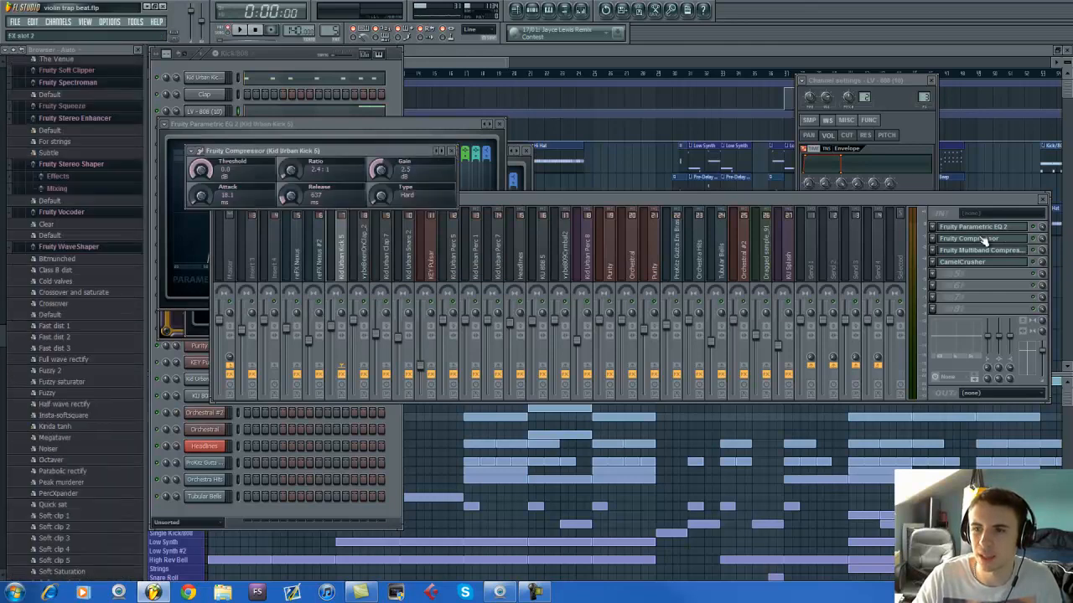
click(195, 152)
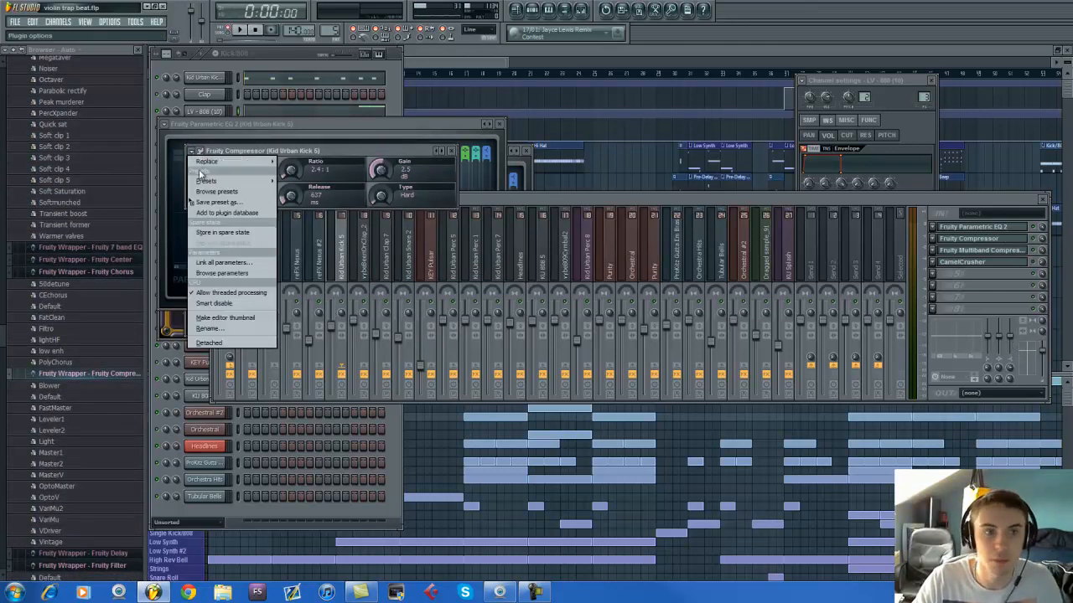
mouse_move(210, 180)
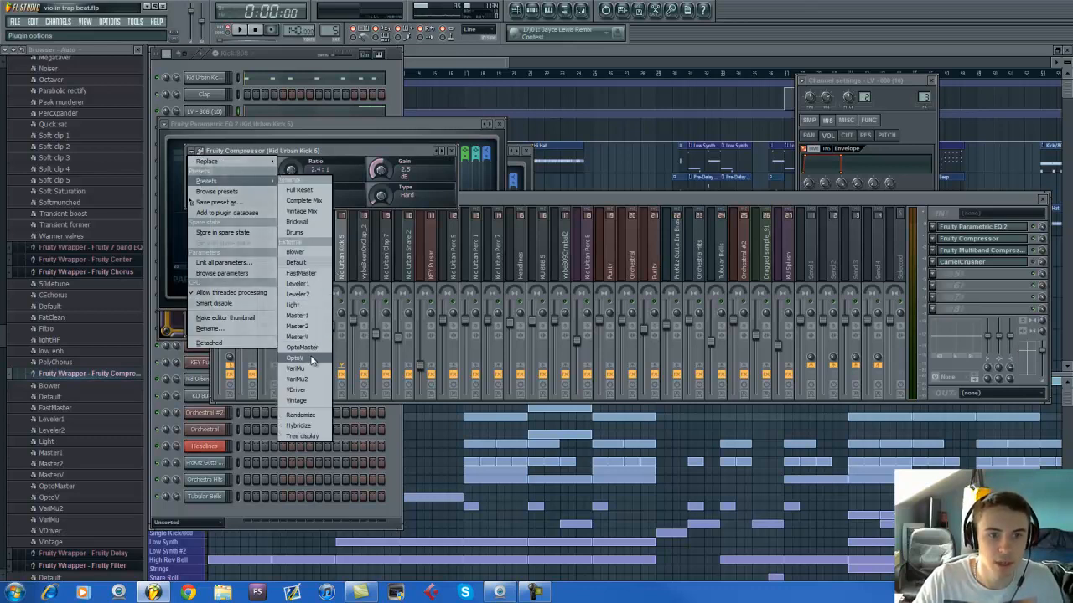
click(311, 349)
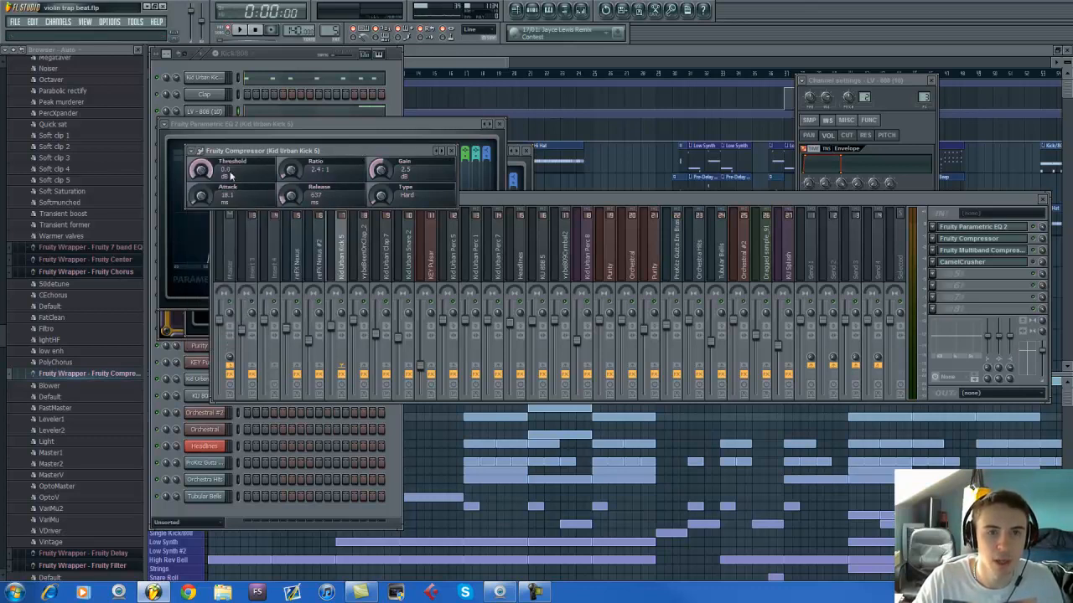
key(space)
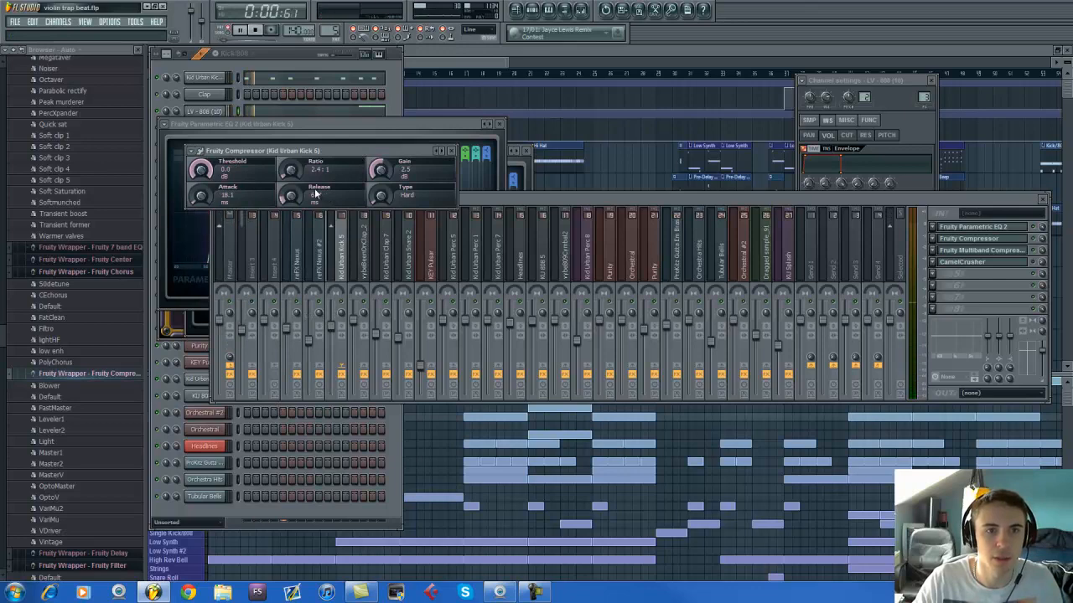
key(space)
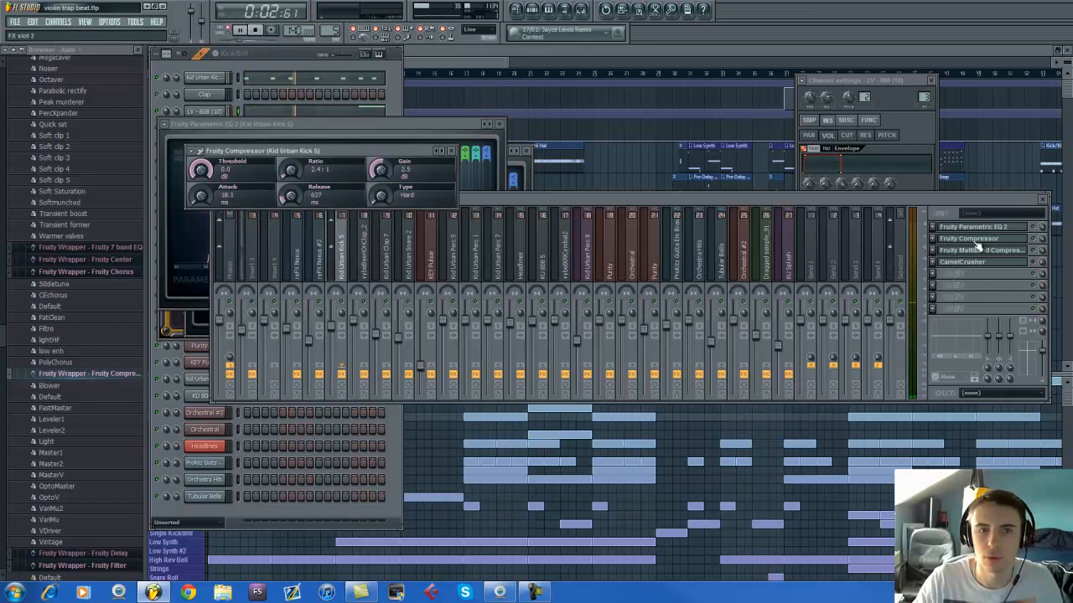
Return to the kick's Fruity Compressor and show its available presets again.
click(951, 240)
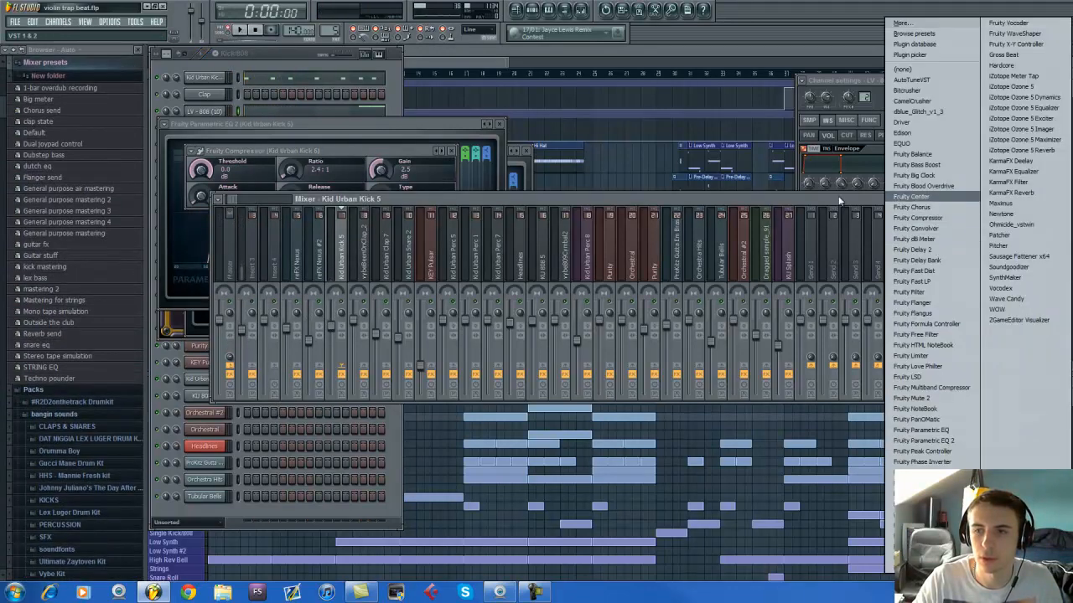
click(810, 206)
click(191, 151)
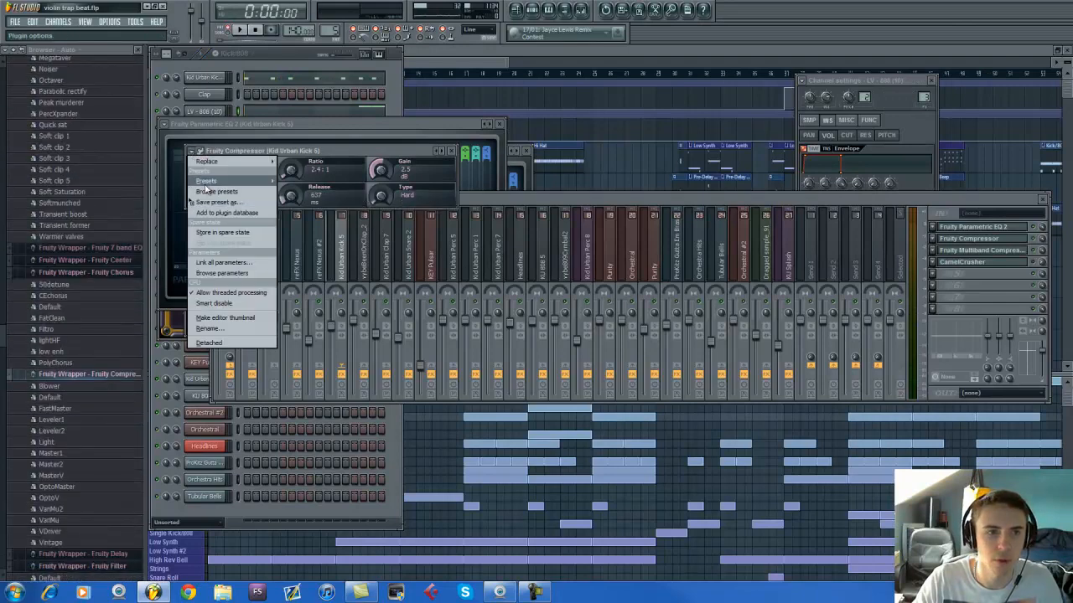
mouse_move(205, 181)
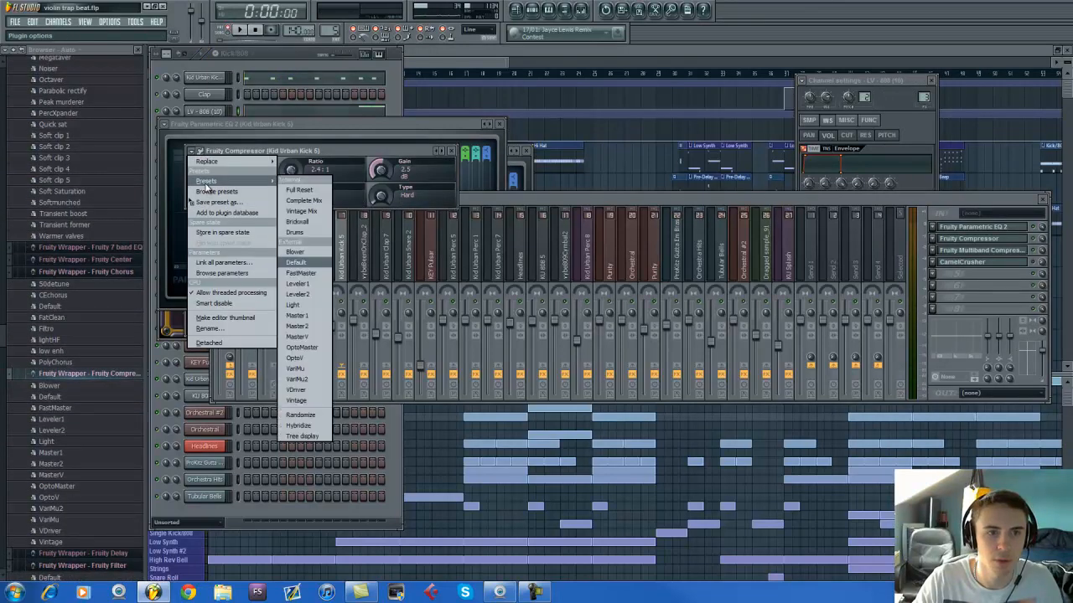
click(313, 336)
Set the gain of the kick's Fruity Compressor to about 0.3 dB while the pattern plays.
key(space)
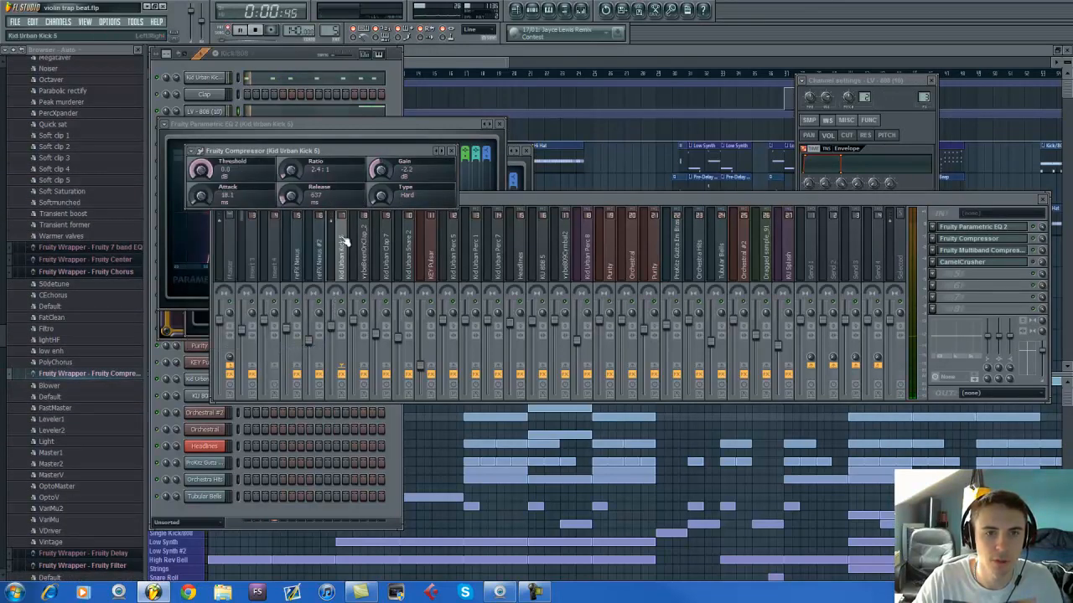
drag(381, 173, 381, 170)
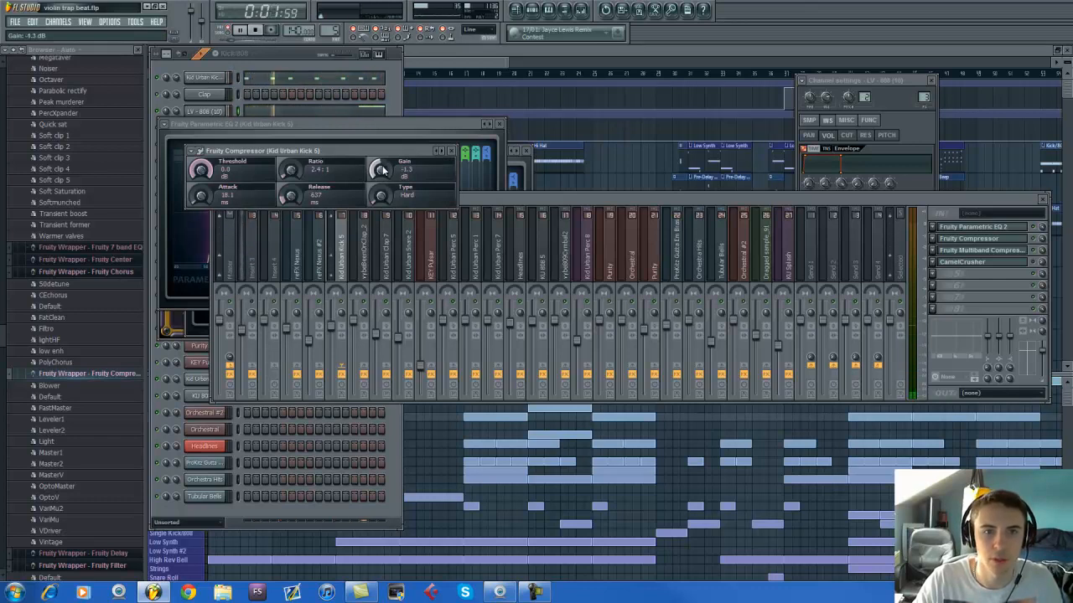
drag(381, 170, 380, 174)
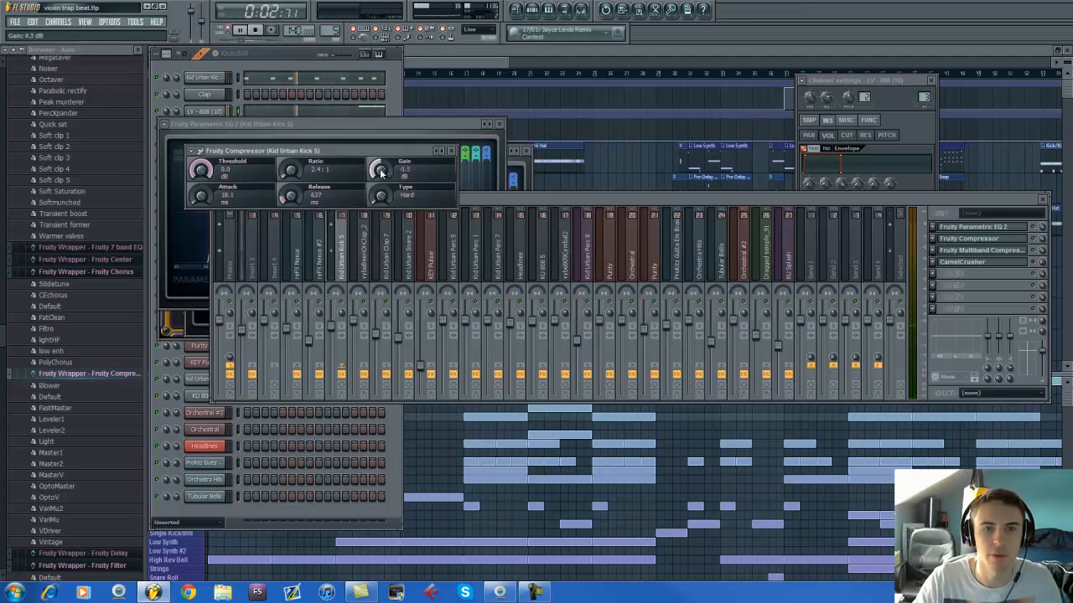
key(space)
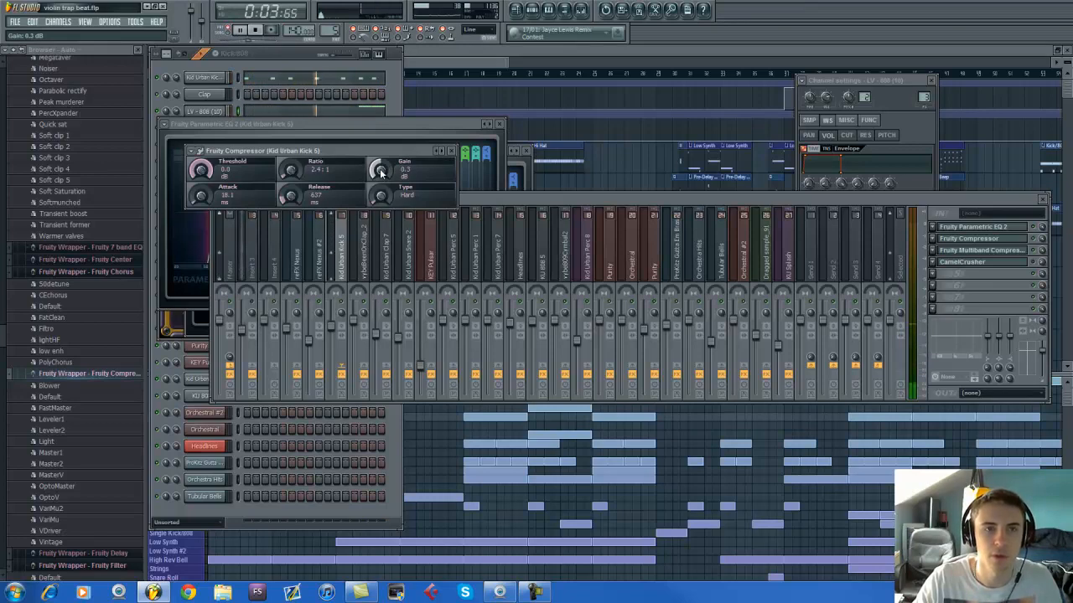
Open Fruity Multiband Compressor on Kid Urban Kick 5, show its presets and play the pattern.
click(1005, 255)
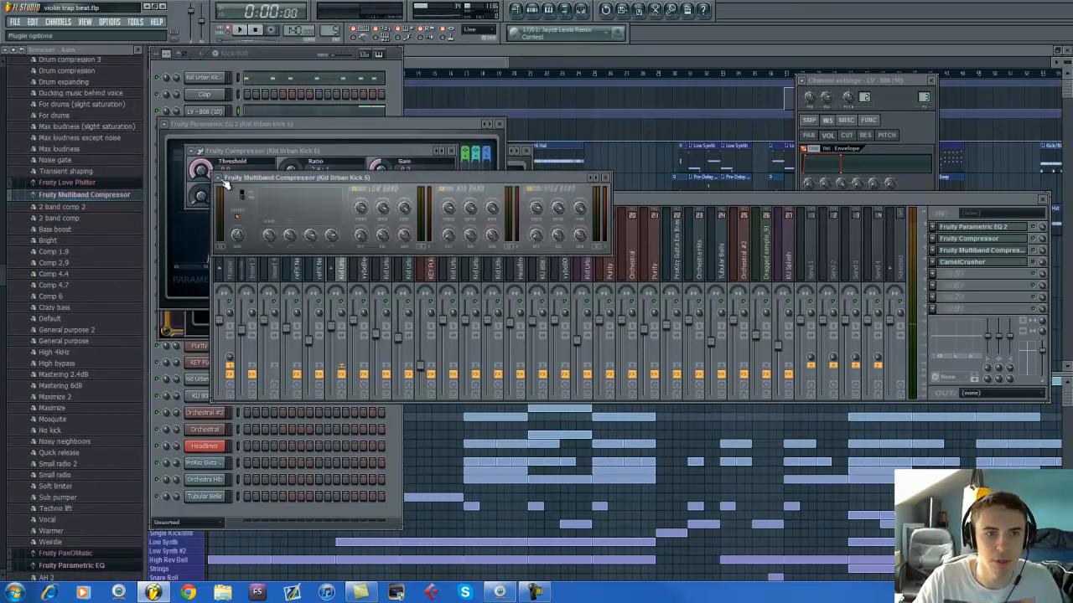
click(218, 178)
mouse_move(233, 207)
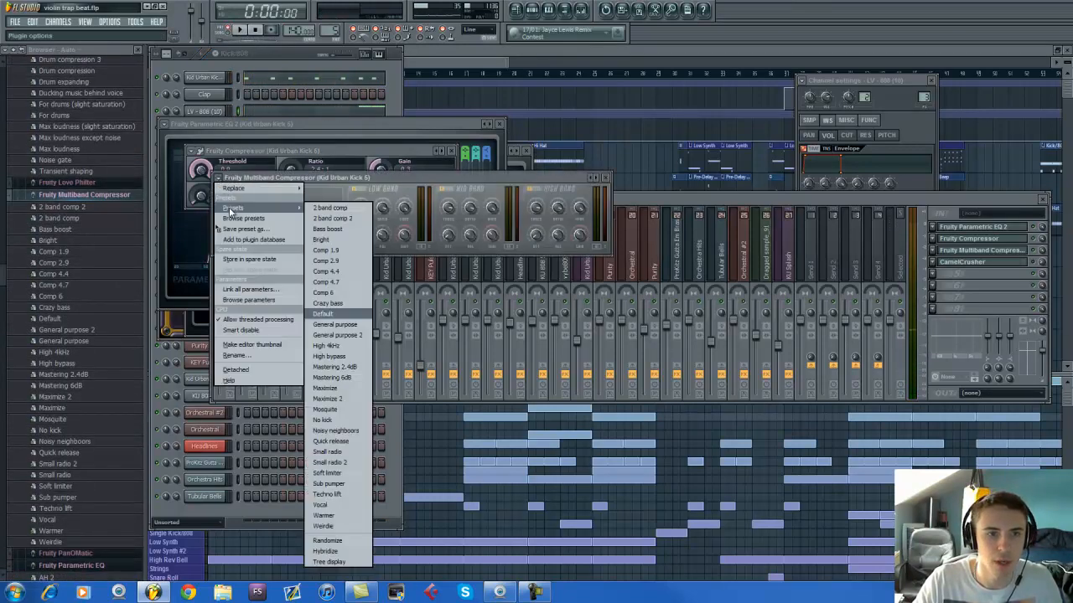
click(348, 251)
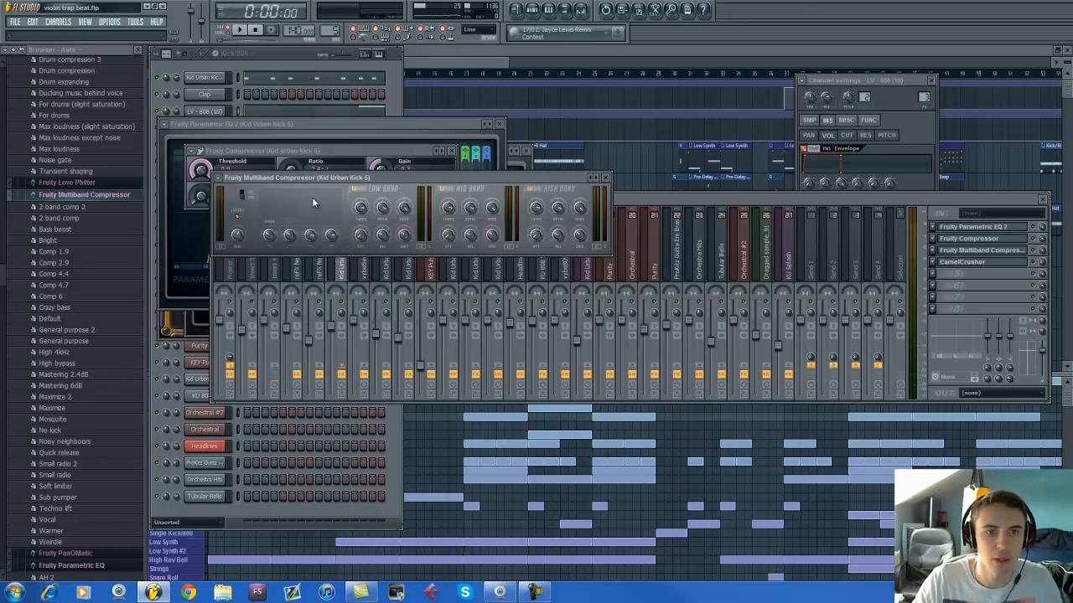
key(space)
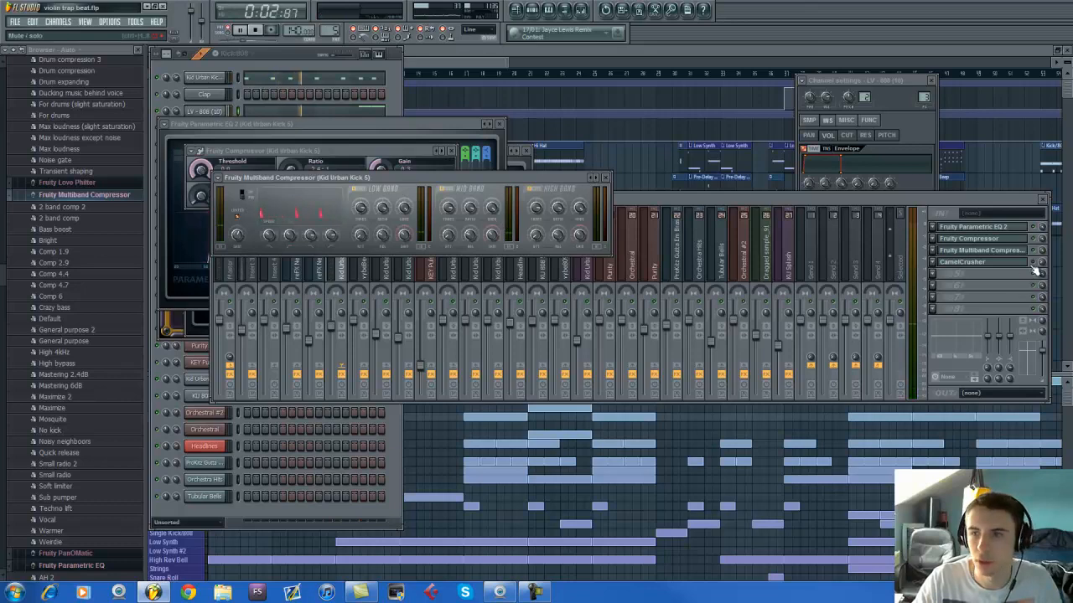
key(space)
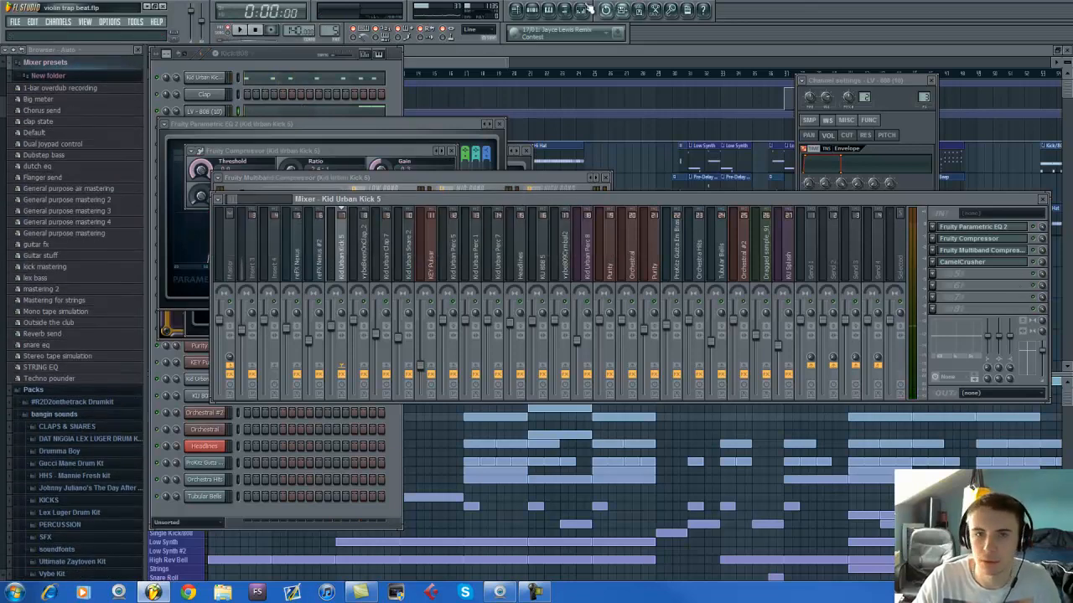
Show the kick's CamelCrusher mix level automation in the playlist, and play the pattern with the mixer in view.
click(477, 59)
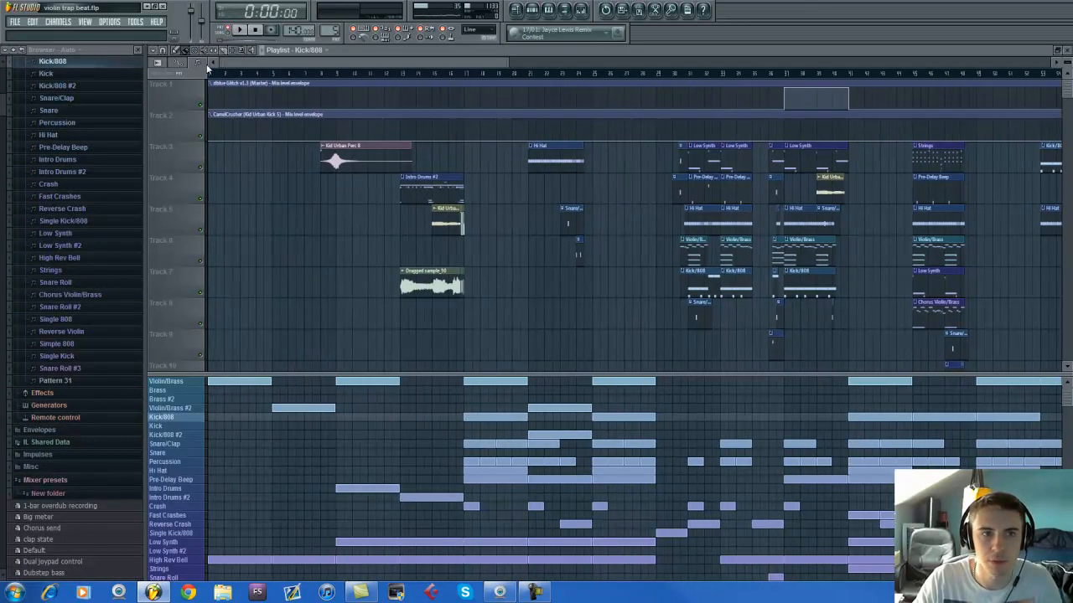
drag(480, 63, 660, 82)
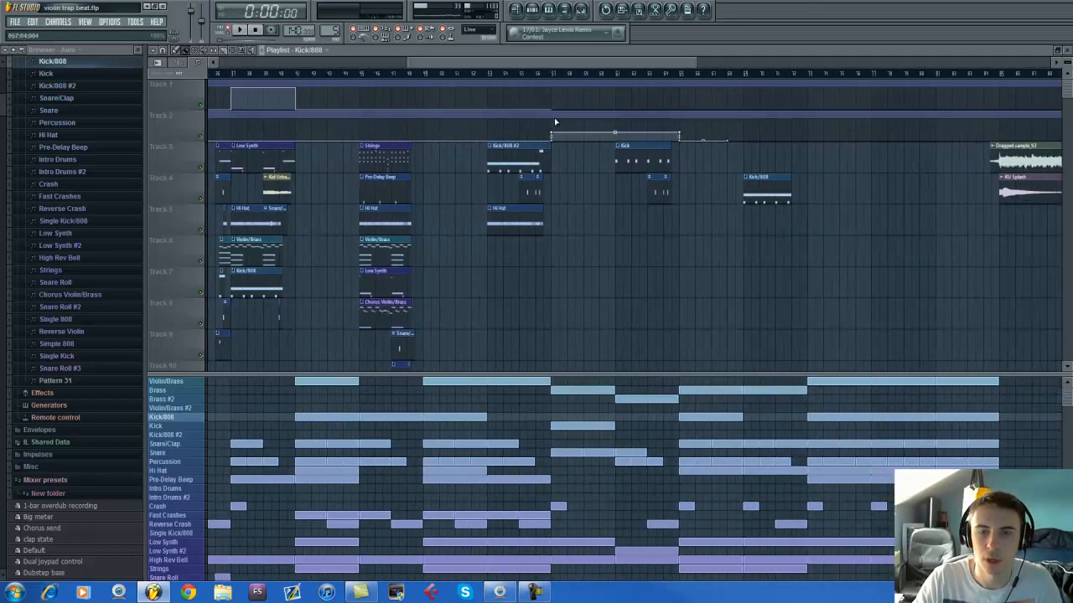
click(581, 10)
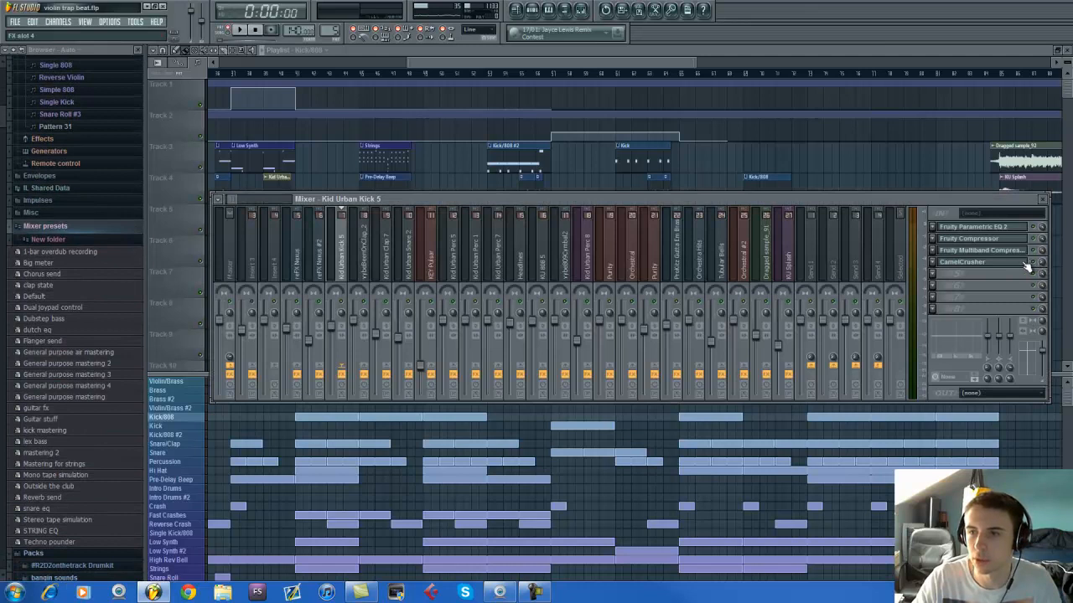
key(space)
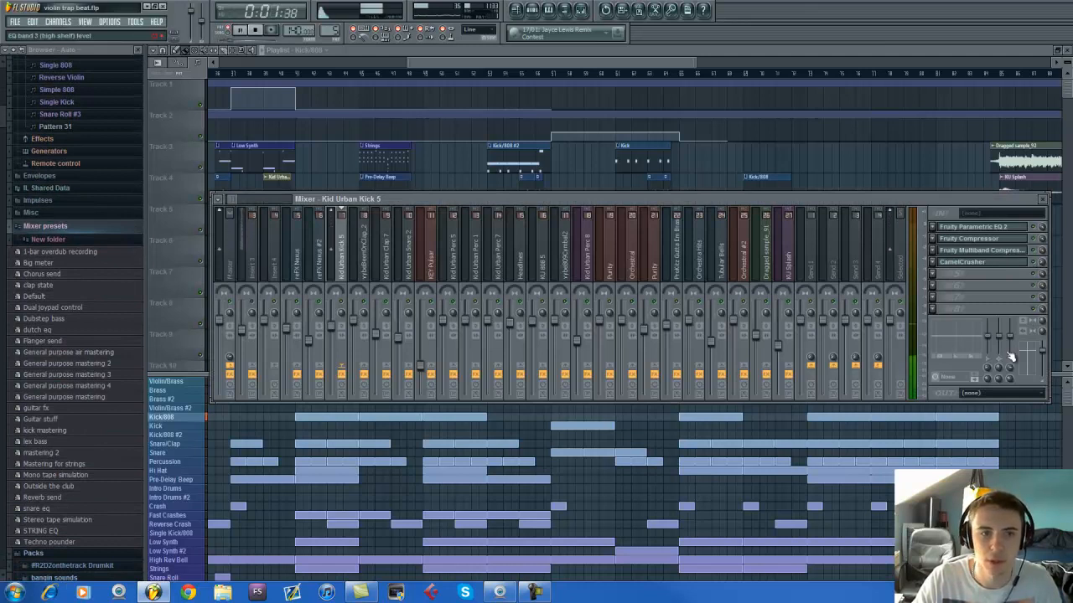
key(space)
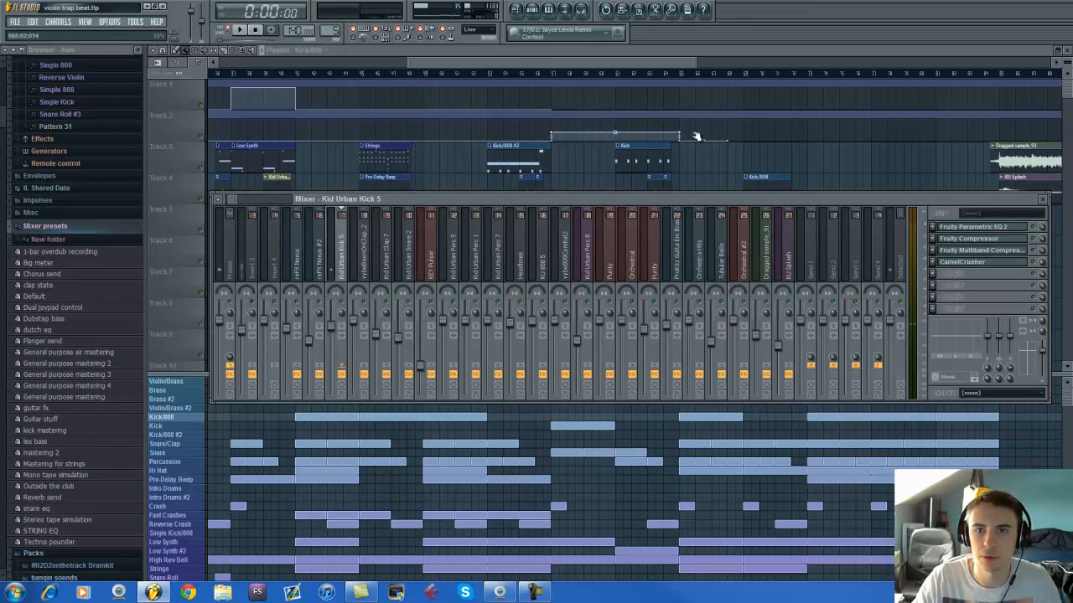
key(space)
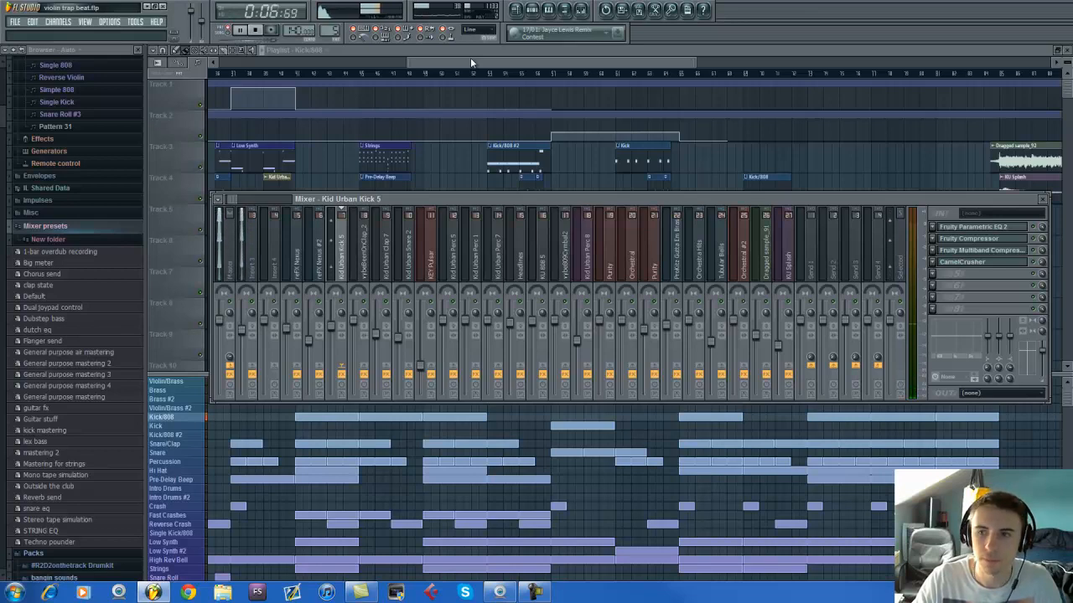
key(space)
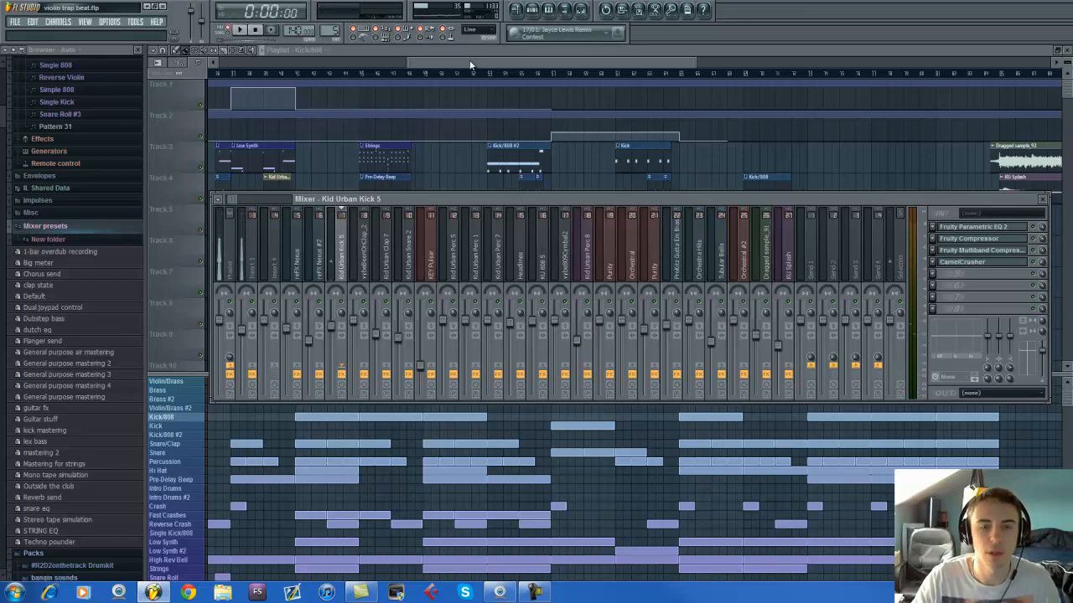
Return to the start of the playlist, and show the Snare/Clap pattern in the step sequencer.
drag(470, 60, 257, 59)
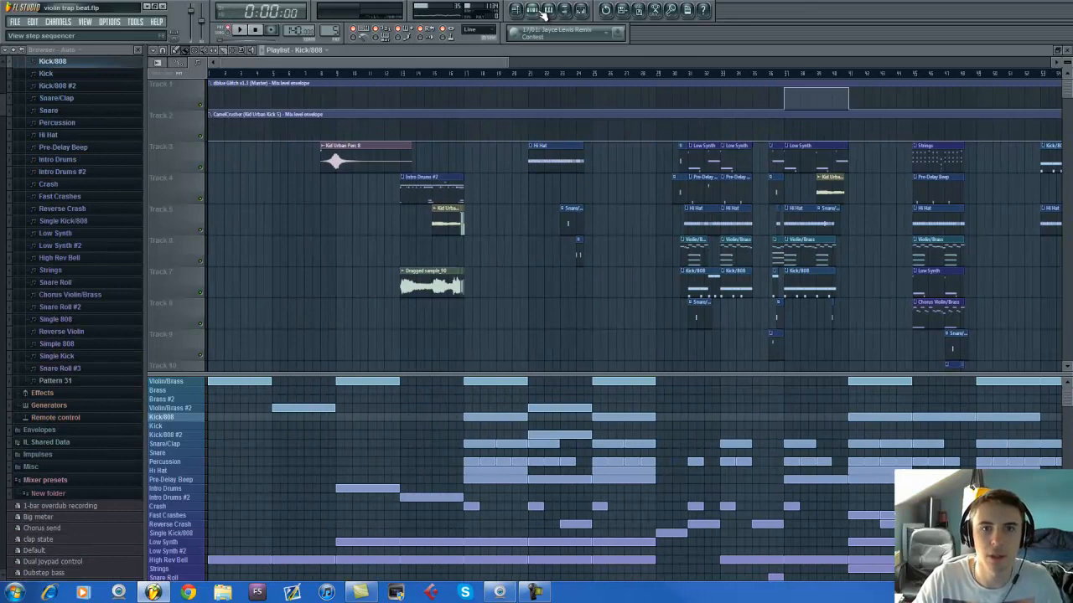
click(546, 10)
key(KP_Add)
key(KP_Add)
key(KP_Add)
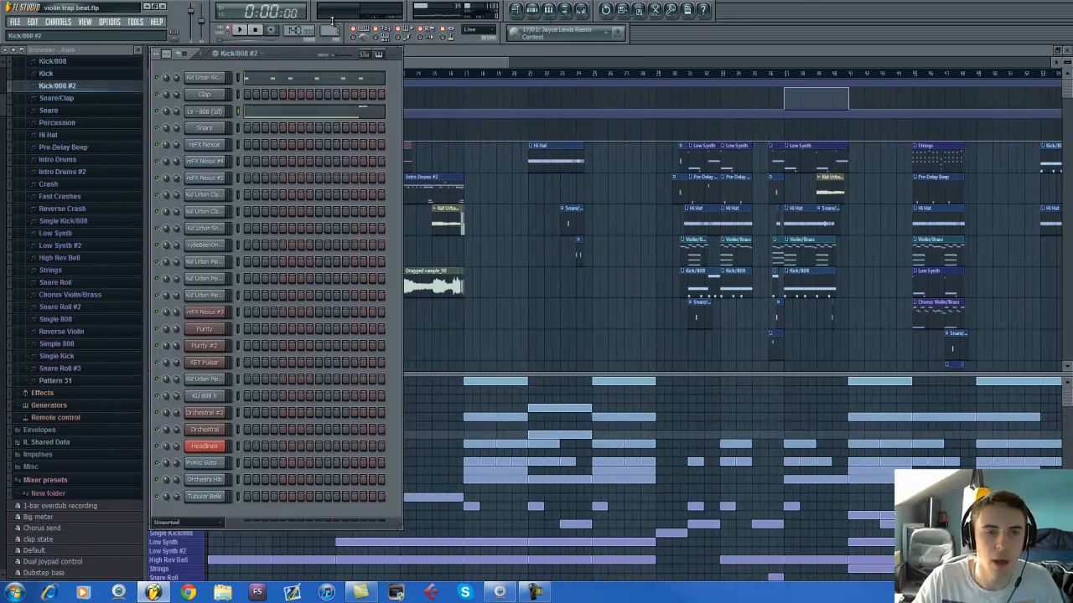
Show the channel settings of Kid Urban Clap 7 and Kid Urban Snare 2, and play the Snare/Clap pattern.
click(201, 198)
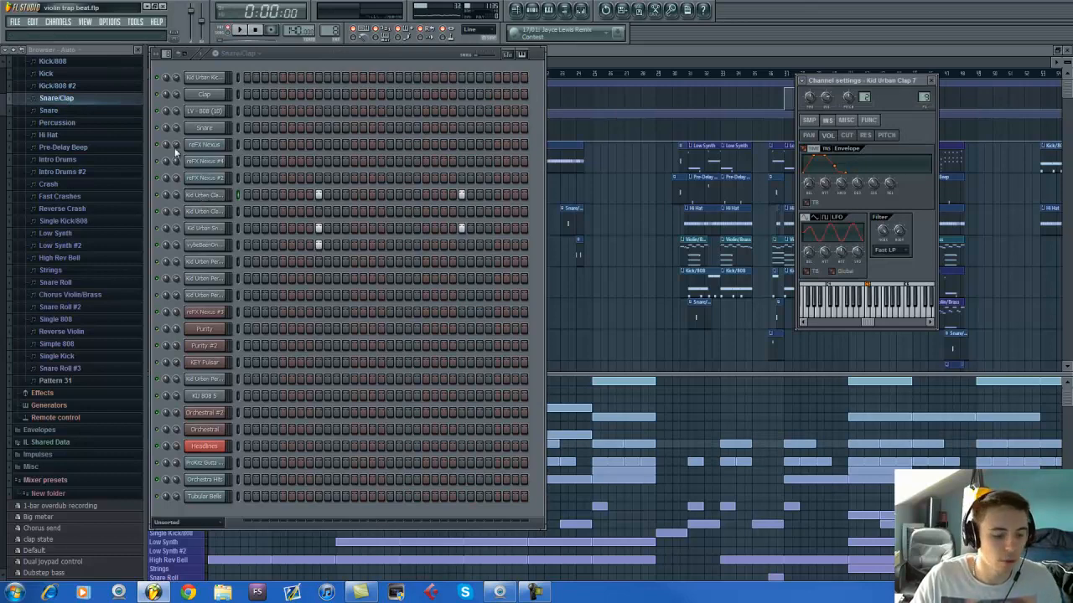
click(205, 228)
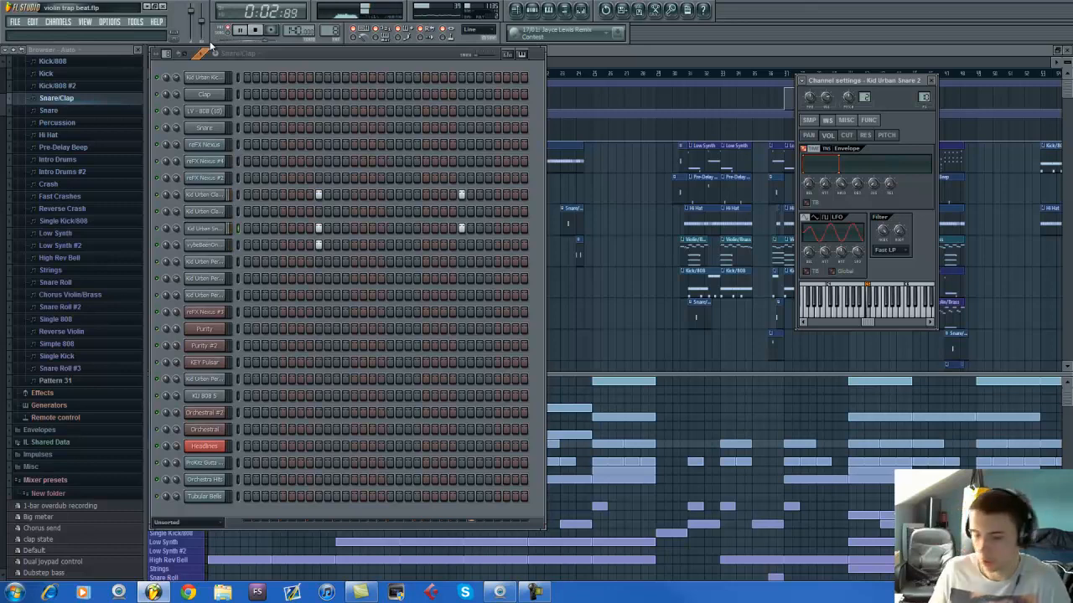
key(space)
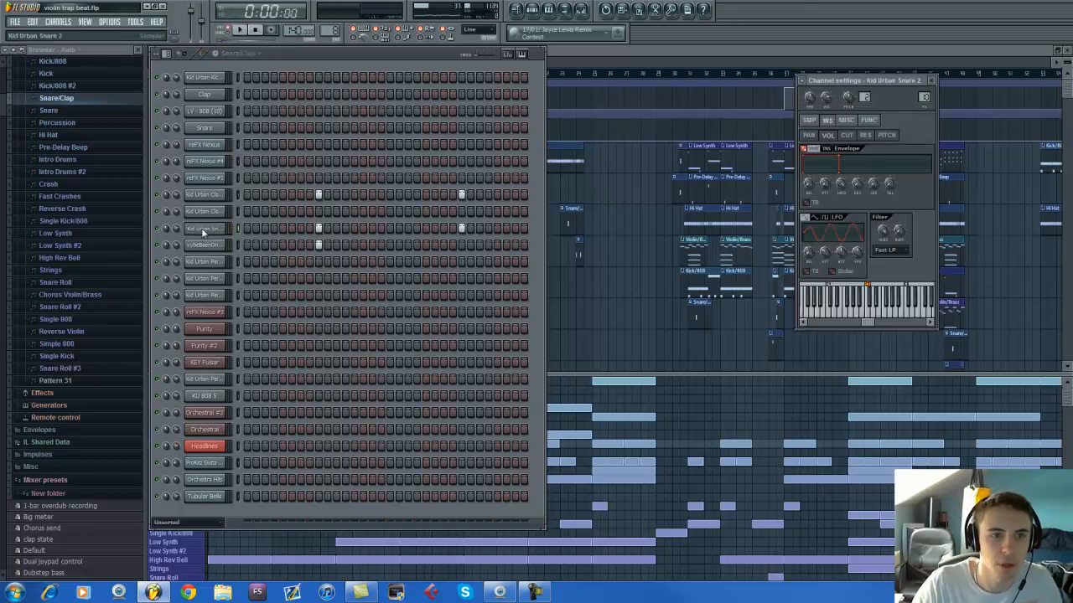
Play the Kid Urban Snare 2 mixer track with its effects bypassed for comparison, and open its Fruity Parametric EQ 2.
click(587, 10)
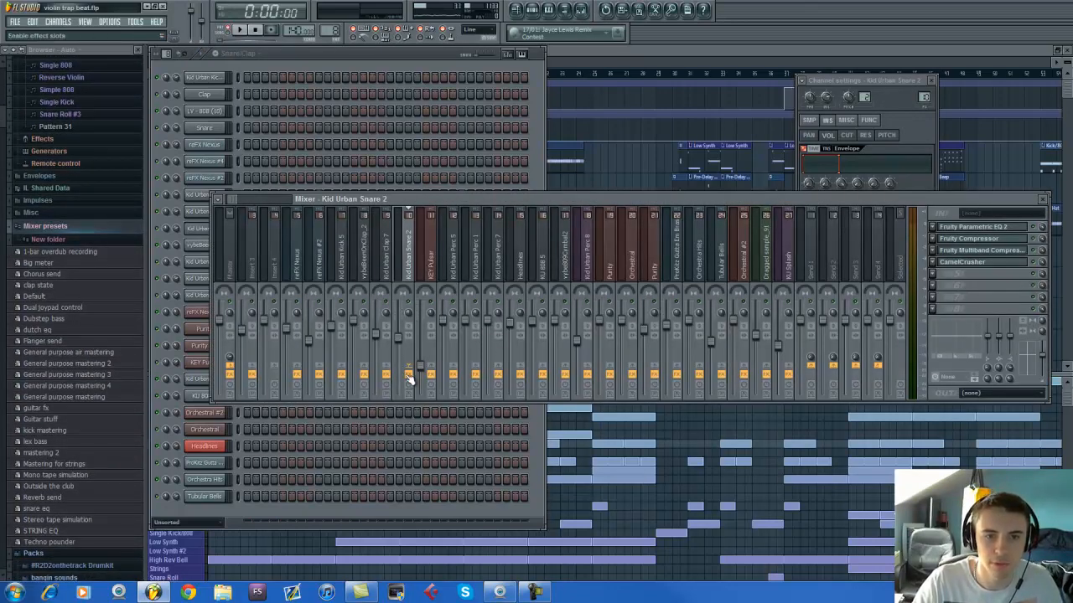
key(space)
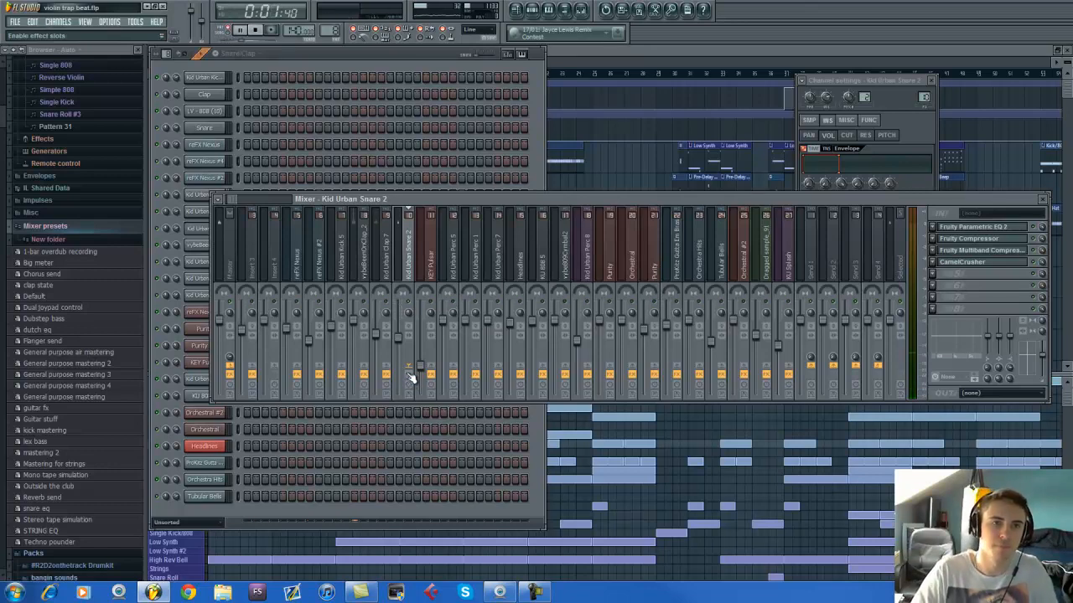
key(space)
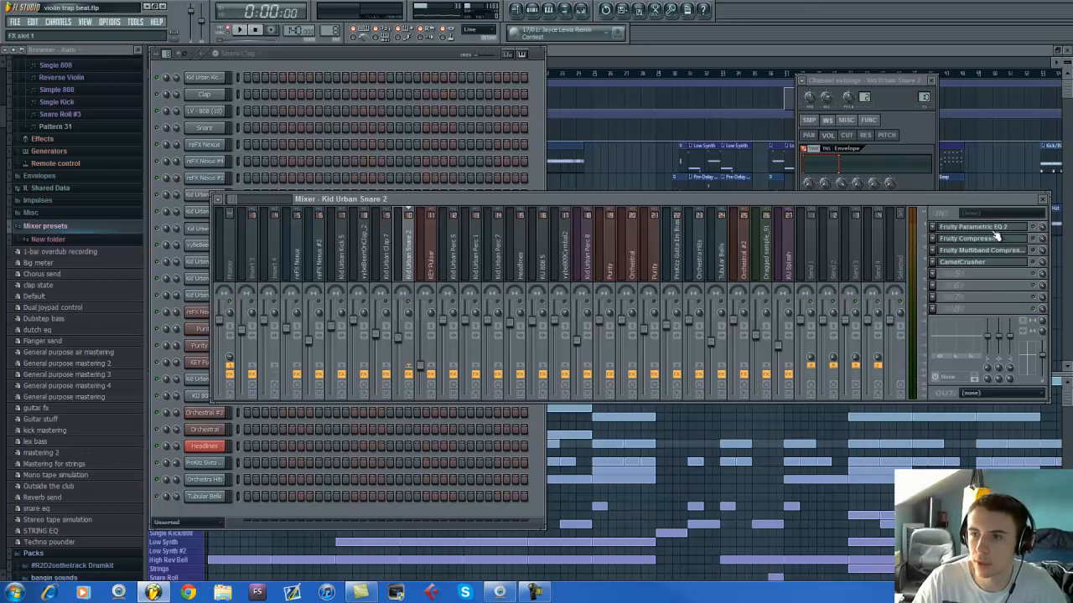
key(space)
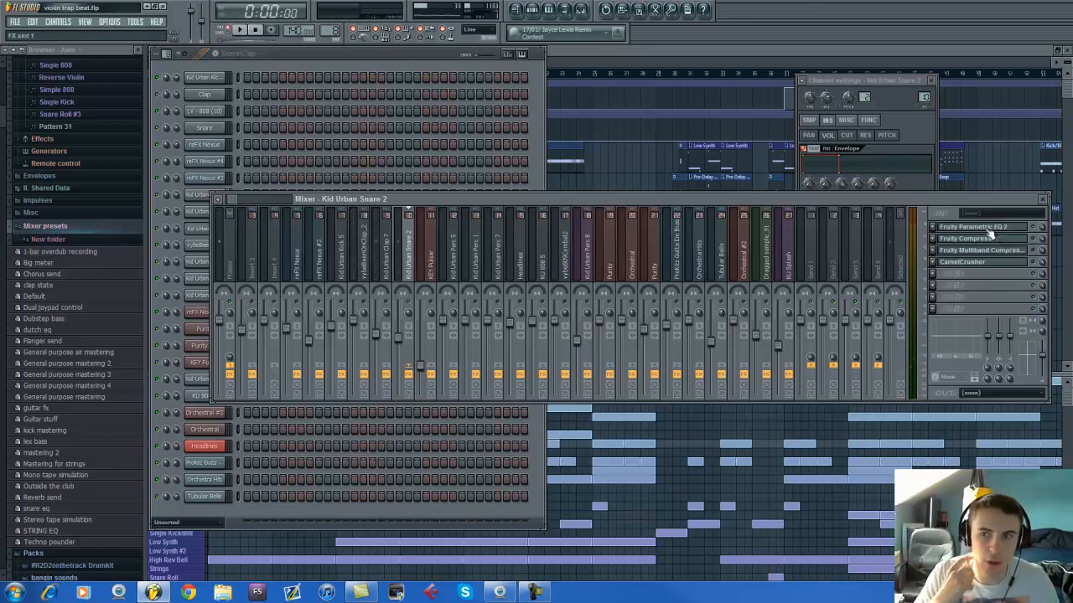
click(989, 230)
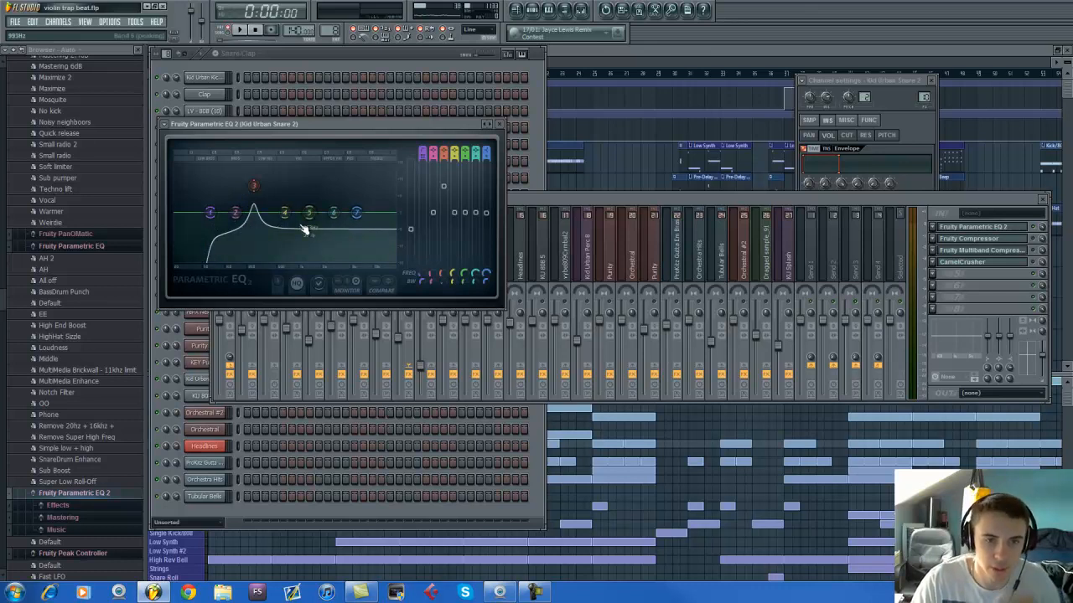
Play the Snare/Clap pattern with the snare's Fruity Parametric EQ 2 in view, and fine-tune the band 3 peak.
key(space)
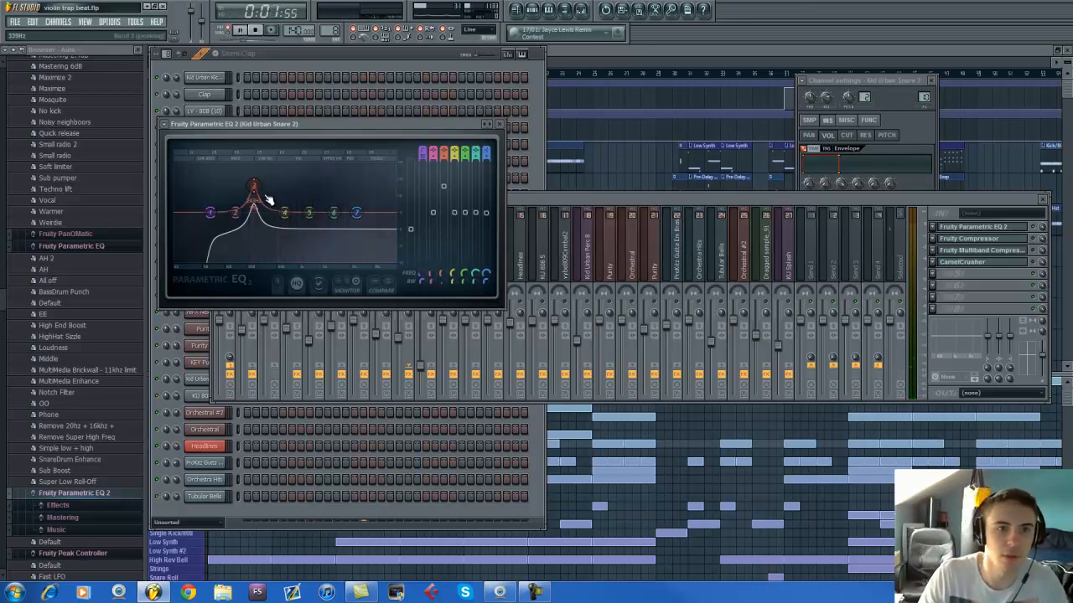
key(space)
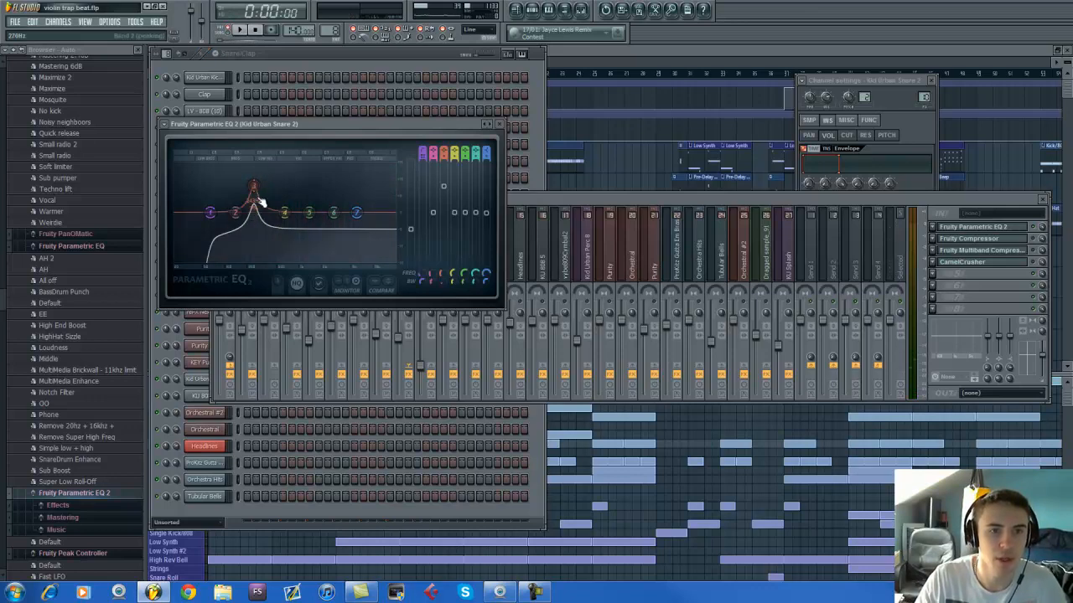
key(space)
mouse_move(264, 201)
mouse_down()
mouse_move(257, 117)
mouse_move(256, 183)
mouse_up()
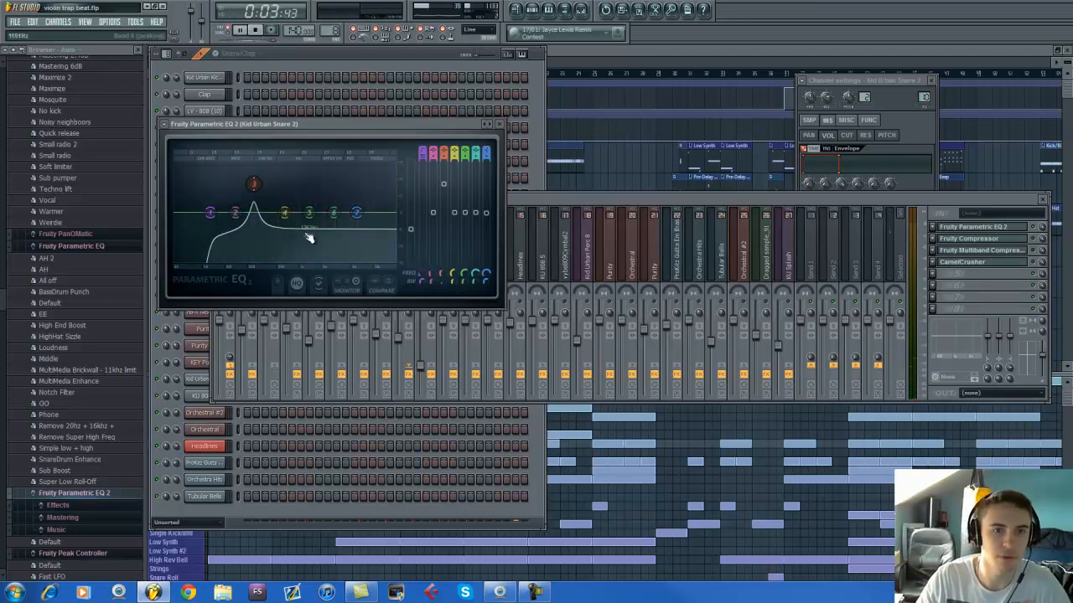
Try a band 7 high-shelf boost of about 13.6 dB at 2362 Hz on the snare's EQ, and return the band to flat.
drag(357, 215, 309, 191)
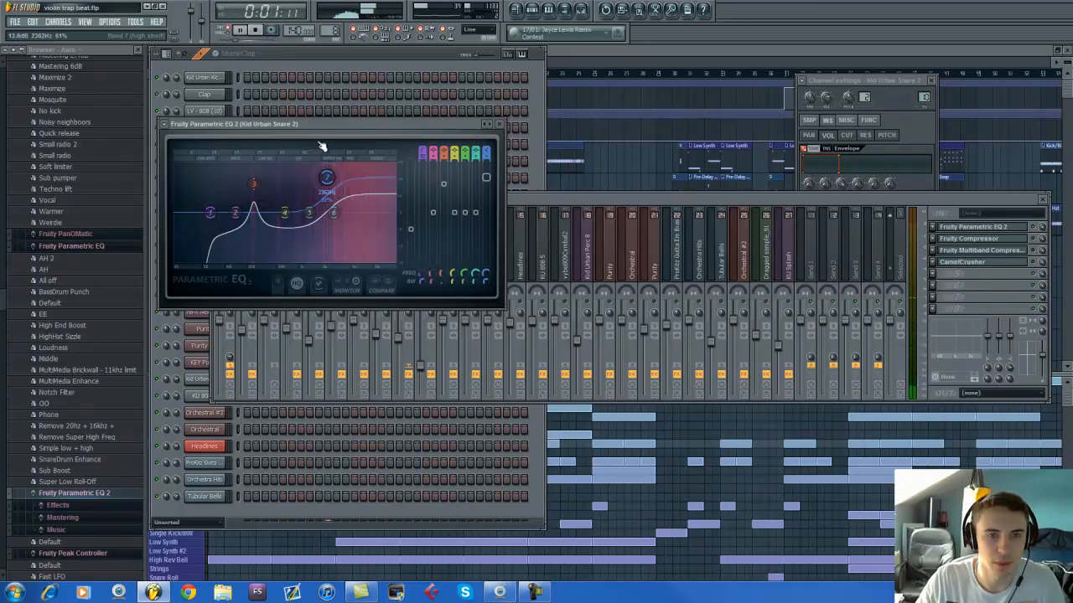
drag(309, 184, 334, 213)
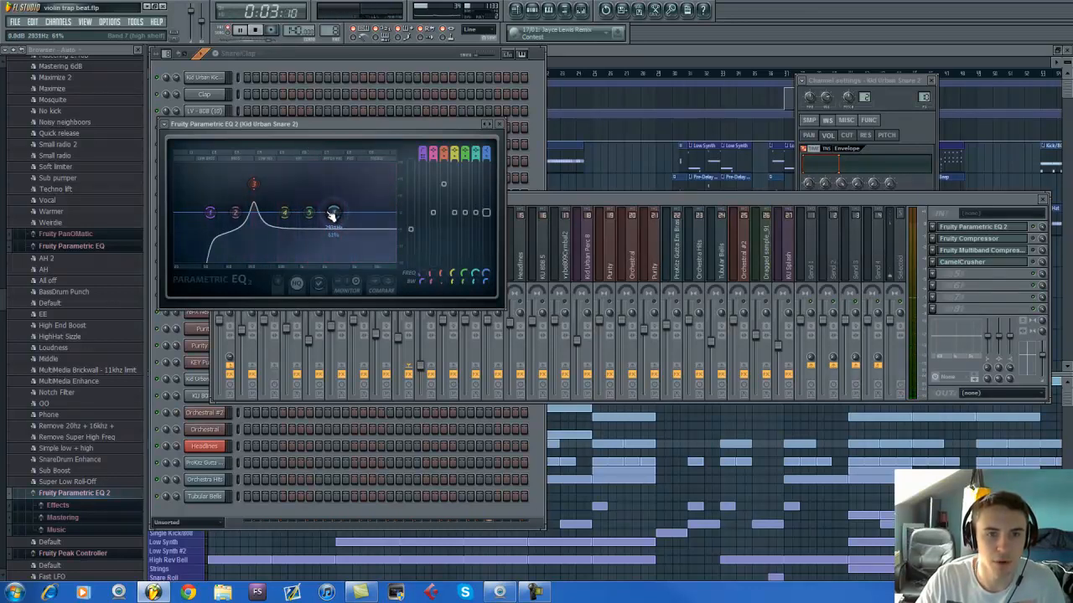
key(space)
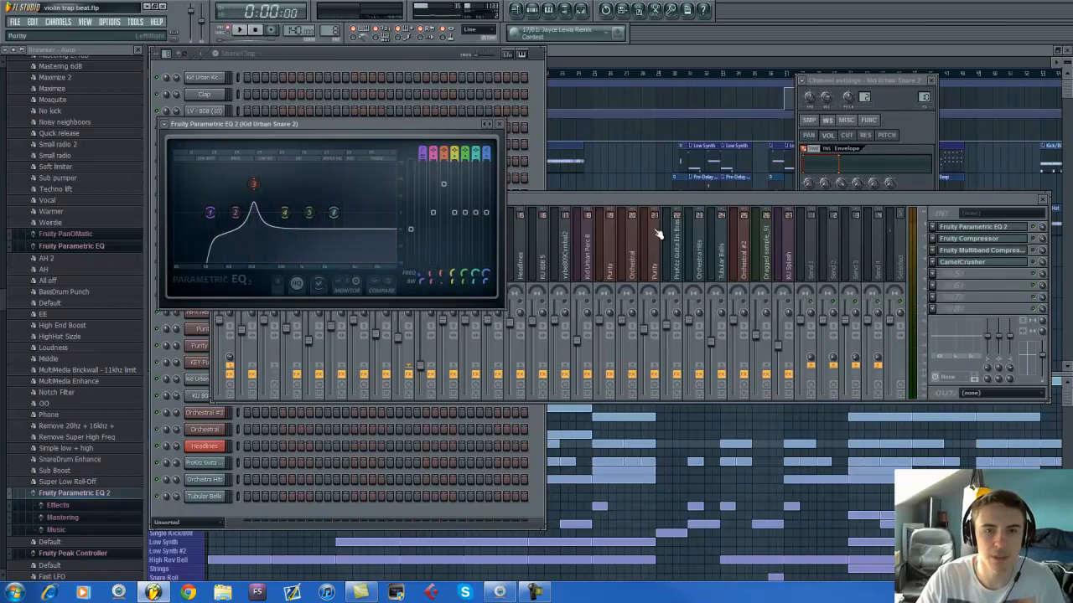
mouse_move(361, 213)
mouse_down()
mouse_move(347, 209)
mouse_move(367, 208)
mouse_up()
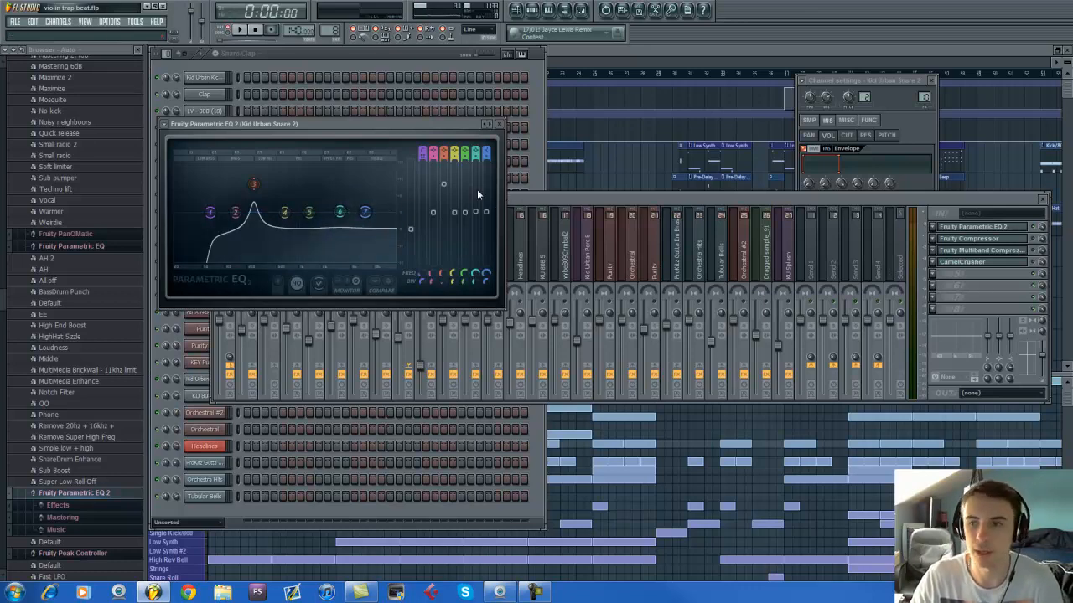
Open the Fruity Compressor on the Kid Urban Snare 2 track and choose its OptoMaster preset.
click(523, 194)
click(995, 239)
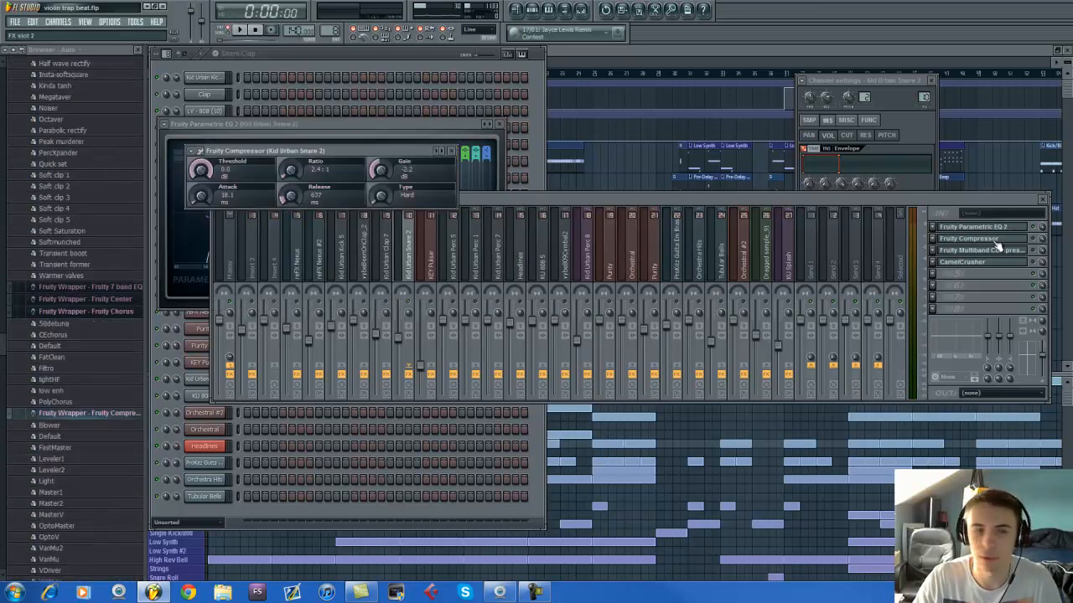
click(194, 153)
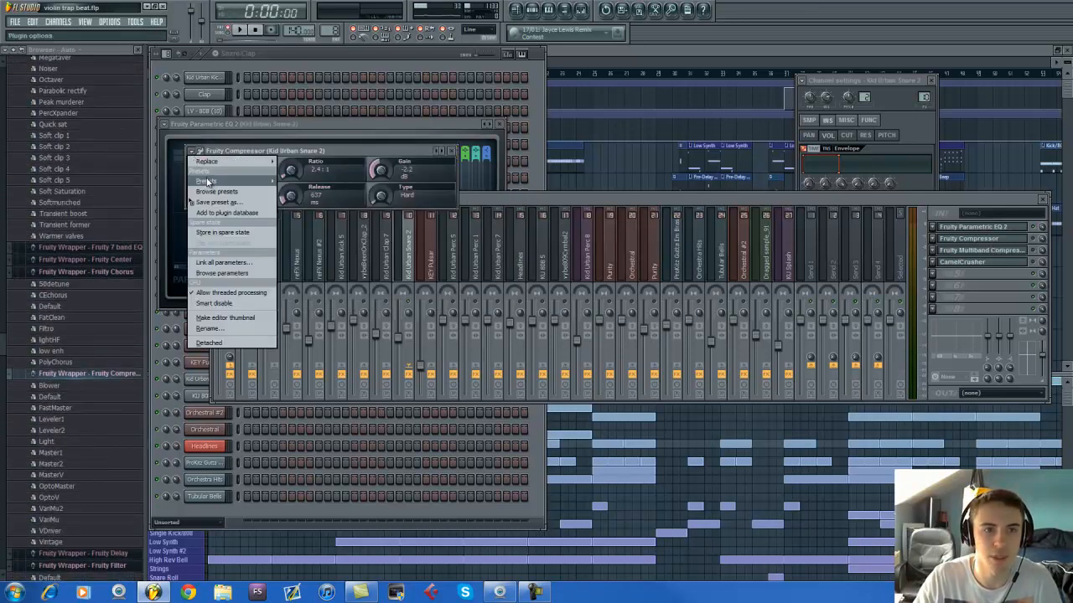
mouse_move(209, 181)
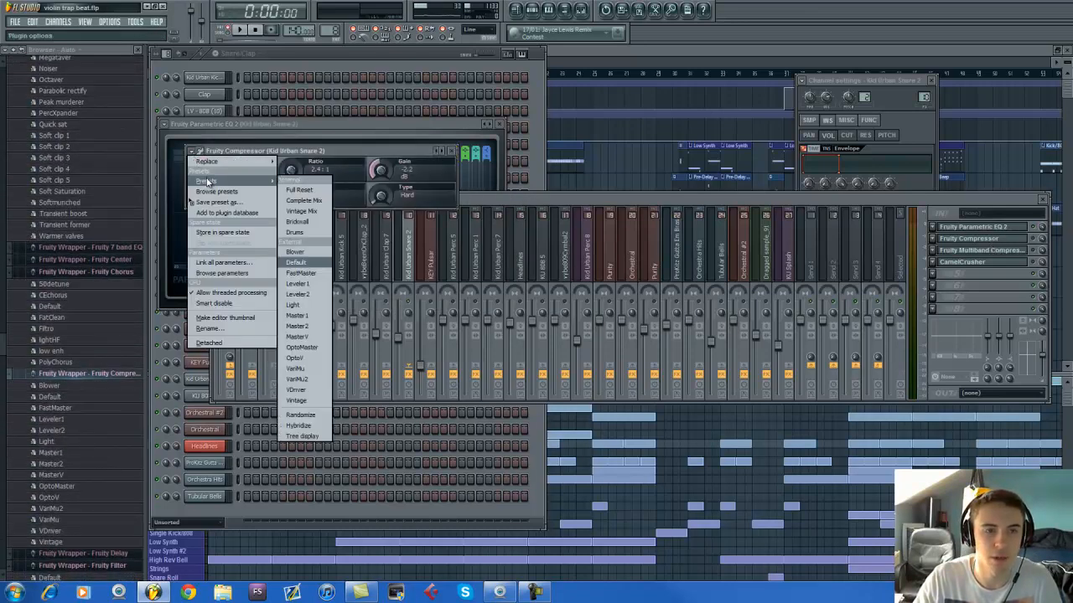
click(313, 348)
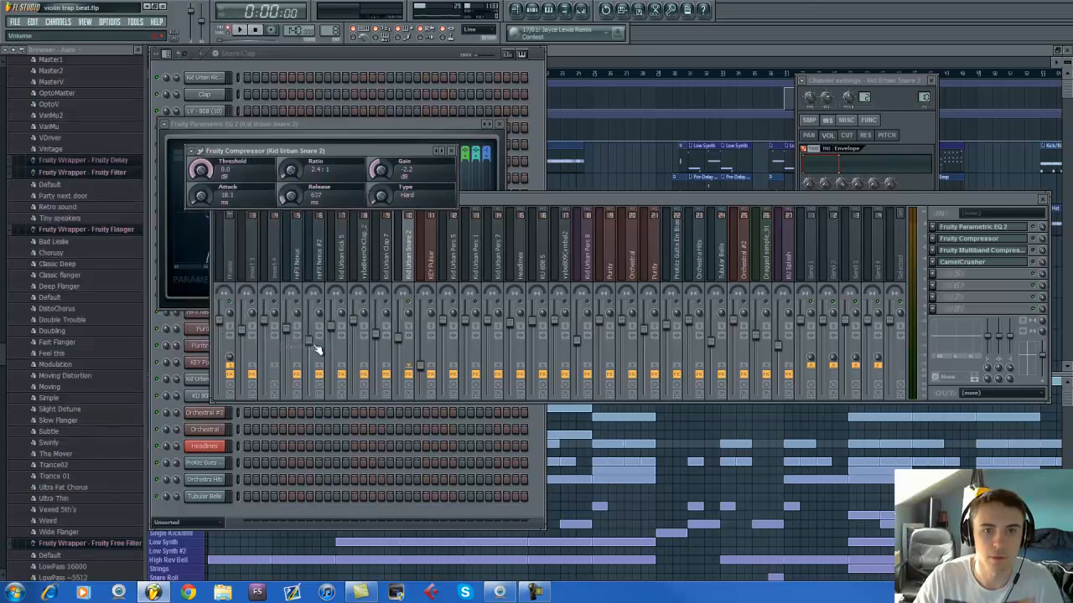
Open the snare's Fruity Multiband Compressor and choose its Comp 1.9 preset.
click(971, 251)
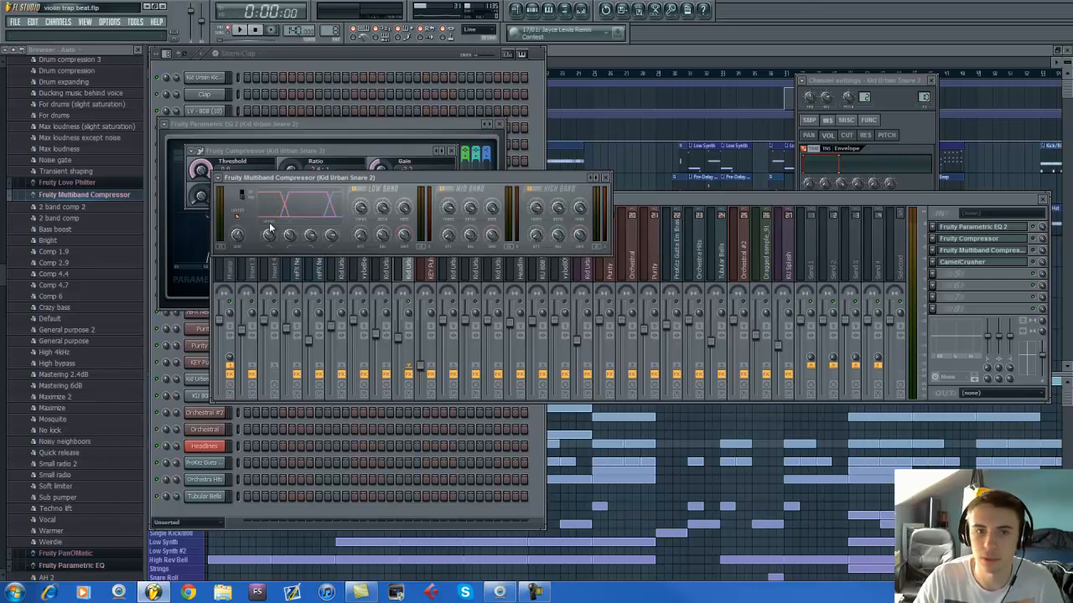
click(217, 178)
mouse_move(238, 210)
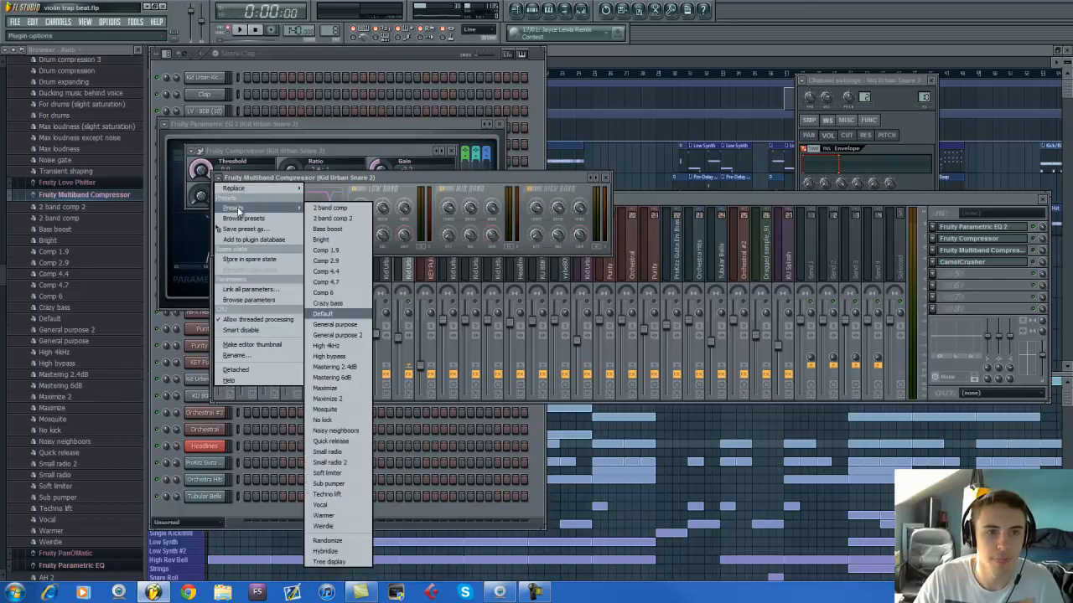
click(329, 249)
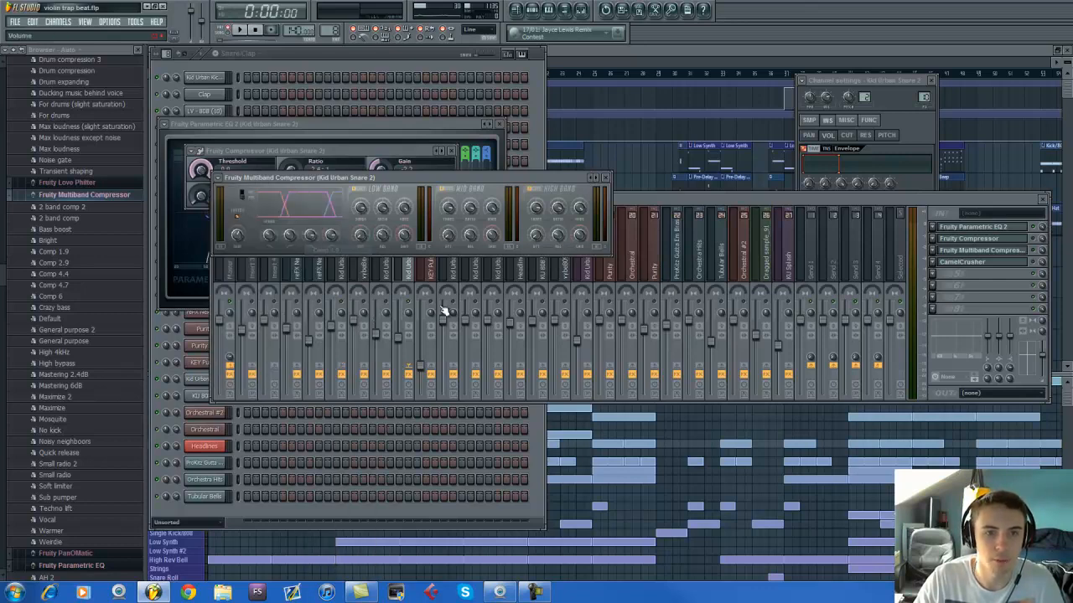
Toggle the snare's Fruity Multiband Compressor and play the pattern for comparison.
click(1034, 249)
key(space)
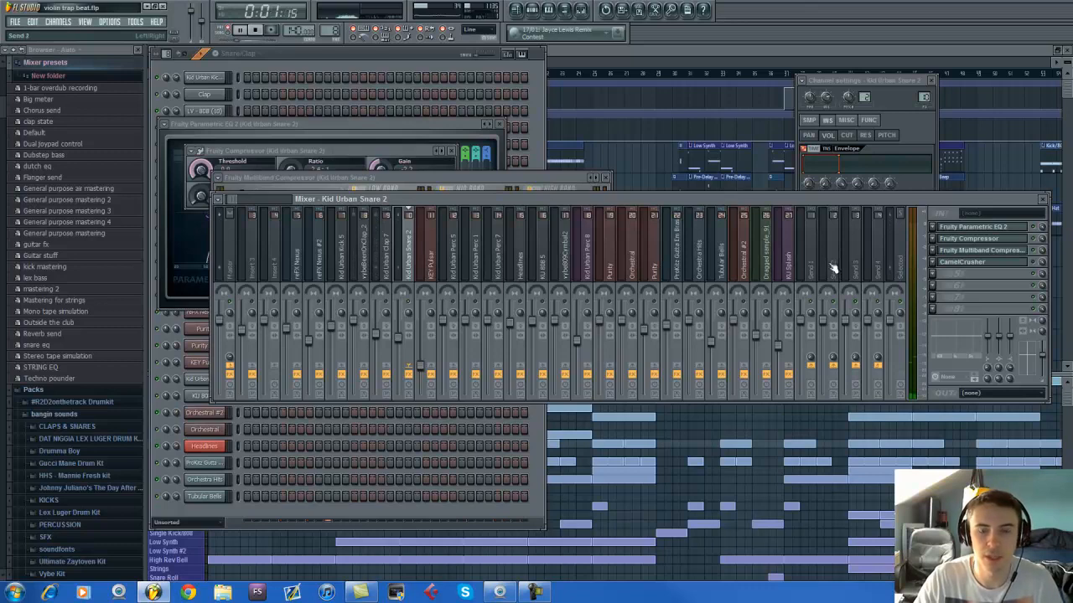
key(space)
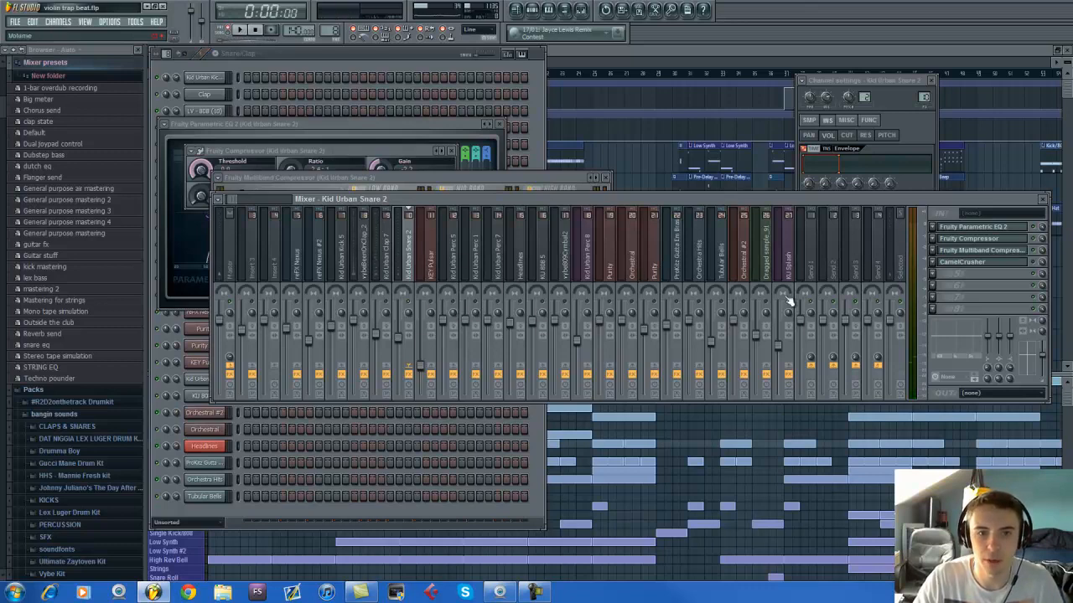
Show the snare's CamelCrusher settings, and play the pattern while toggling the track's effects for comparison.
click(1019, 263)
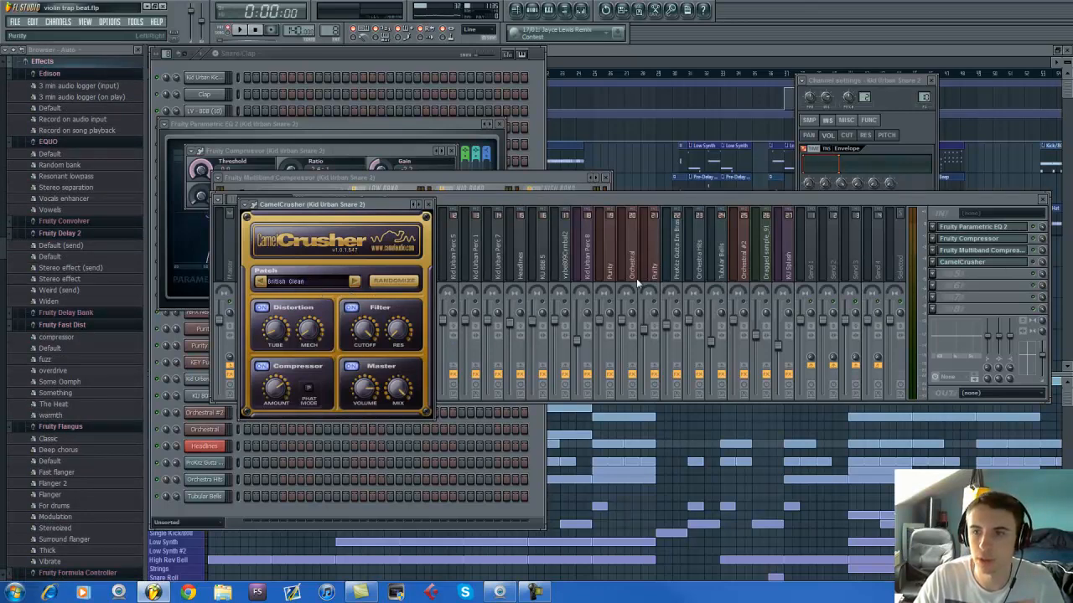
click(1033, 266)
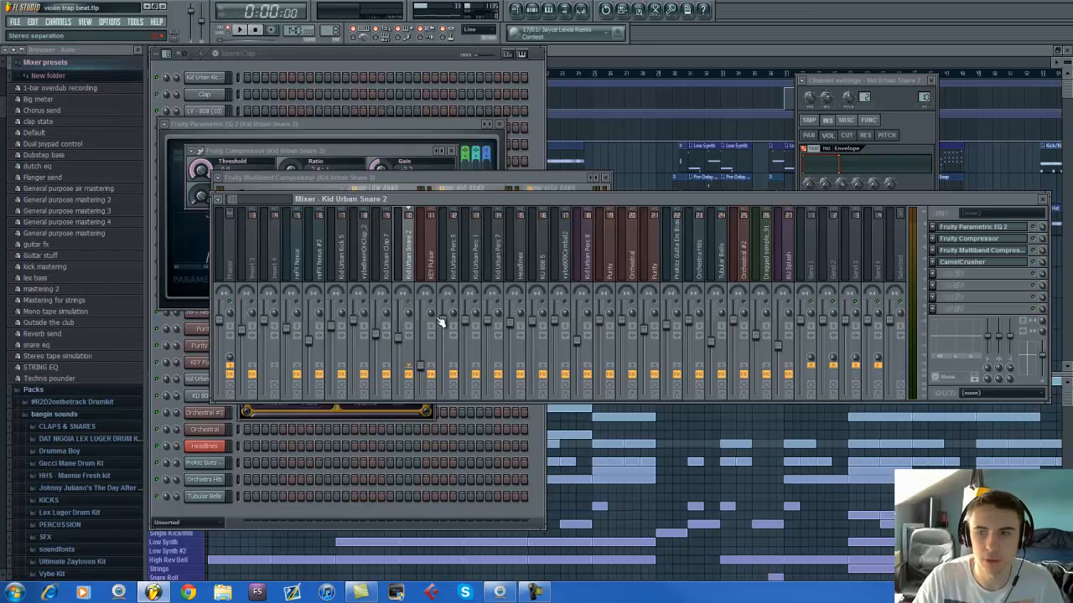
key(space)
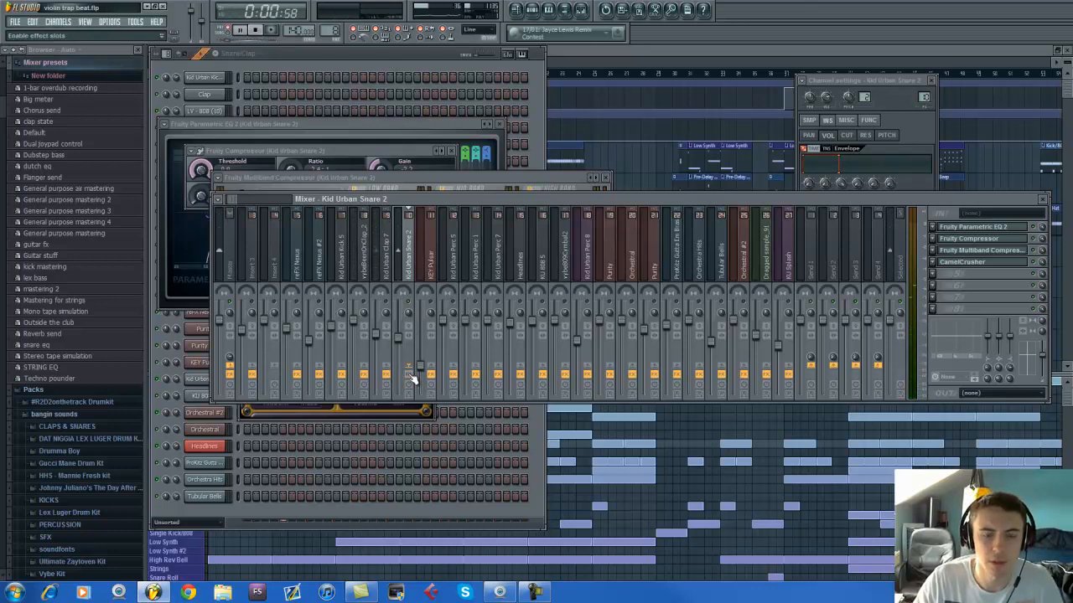
key(space)
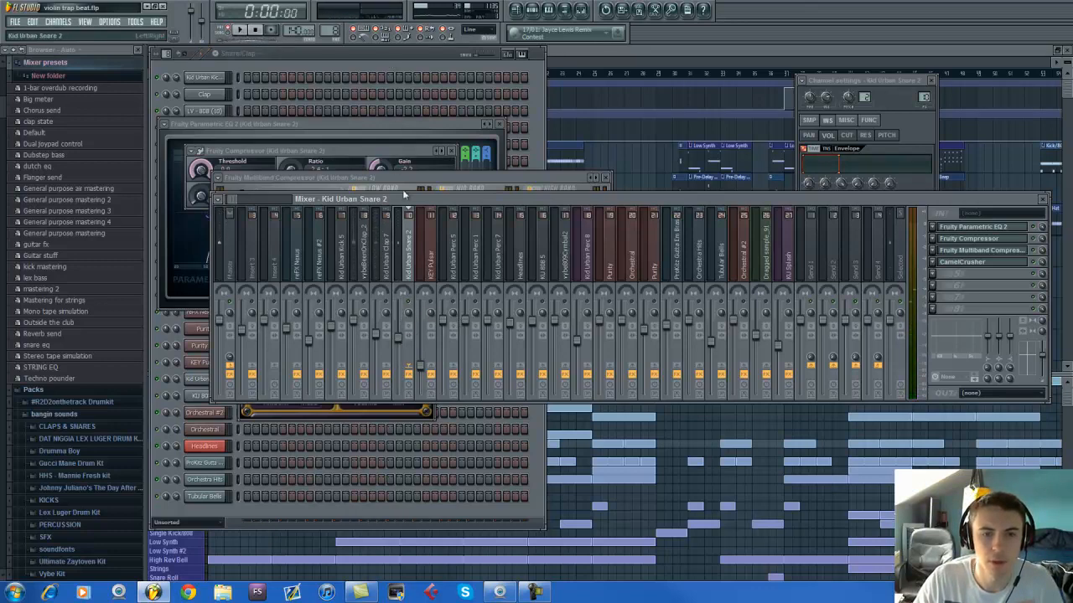
Return to the step sequencer, and show the channel settings and mixer track of Kid Urban Clap 7.
click(345, 52)
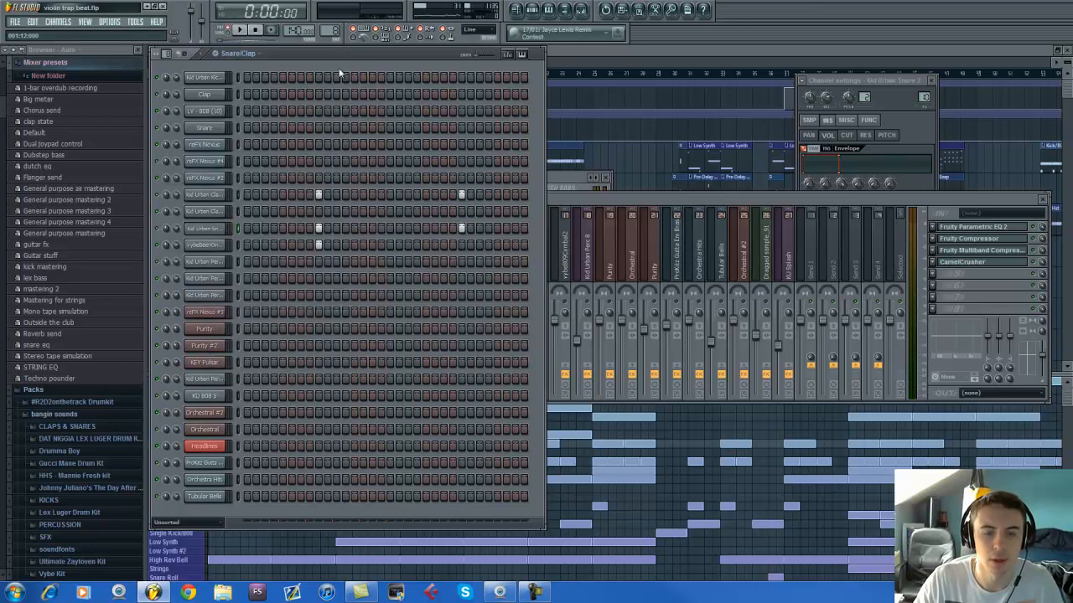
click(204, 211)
key(F9)
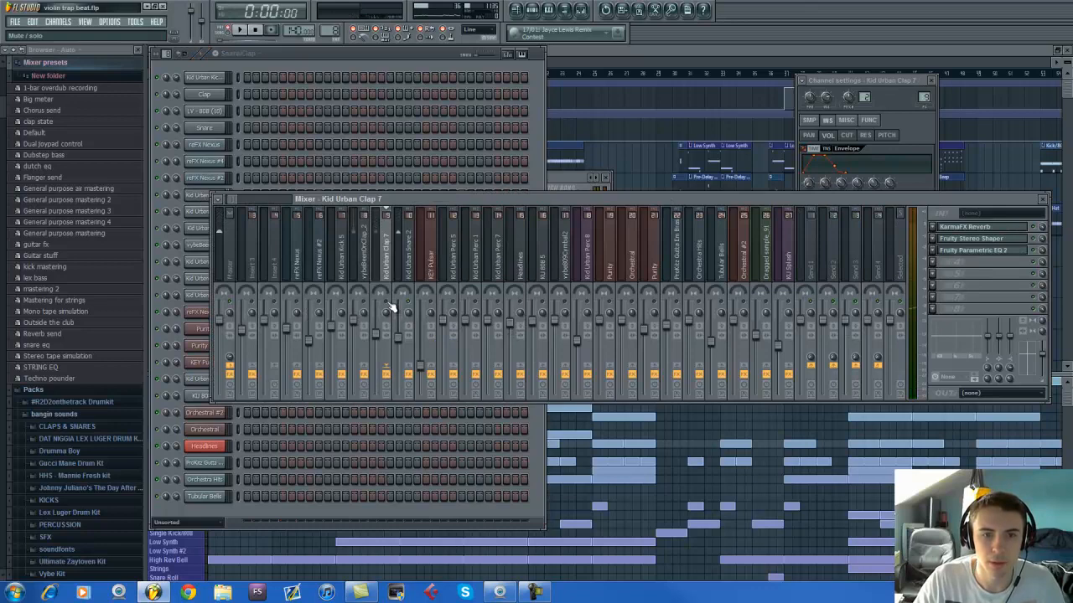
Play the Kid Urban Clap 7 mixer track with its effects enabled and bypassed for comparison.
key(space)
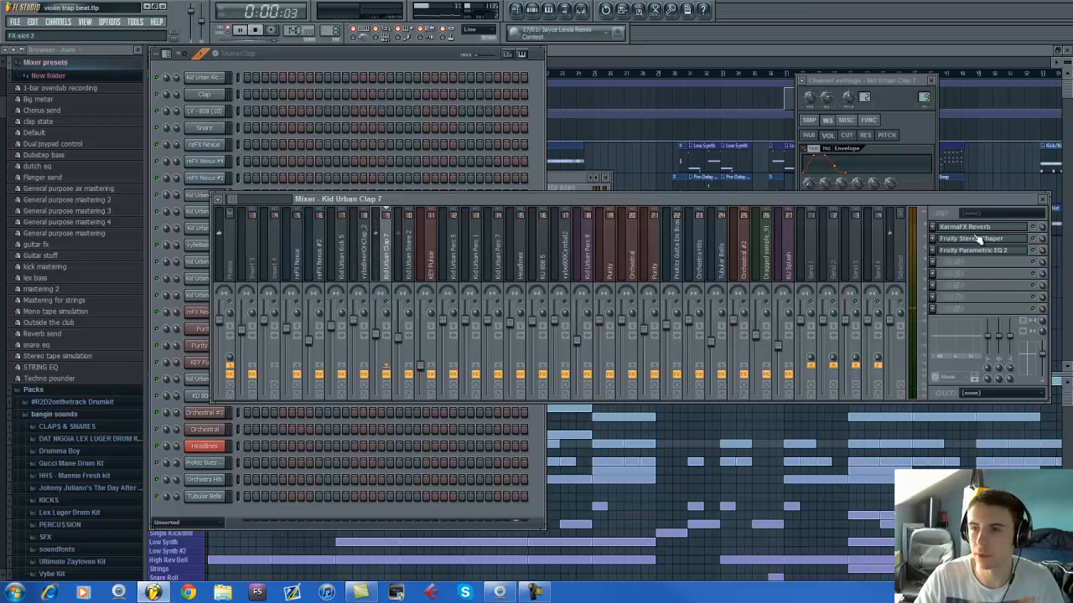
key(space)
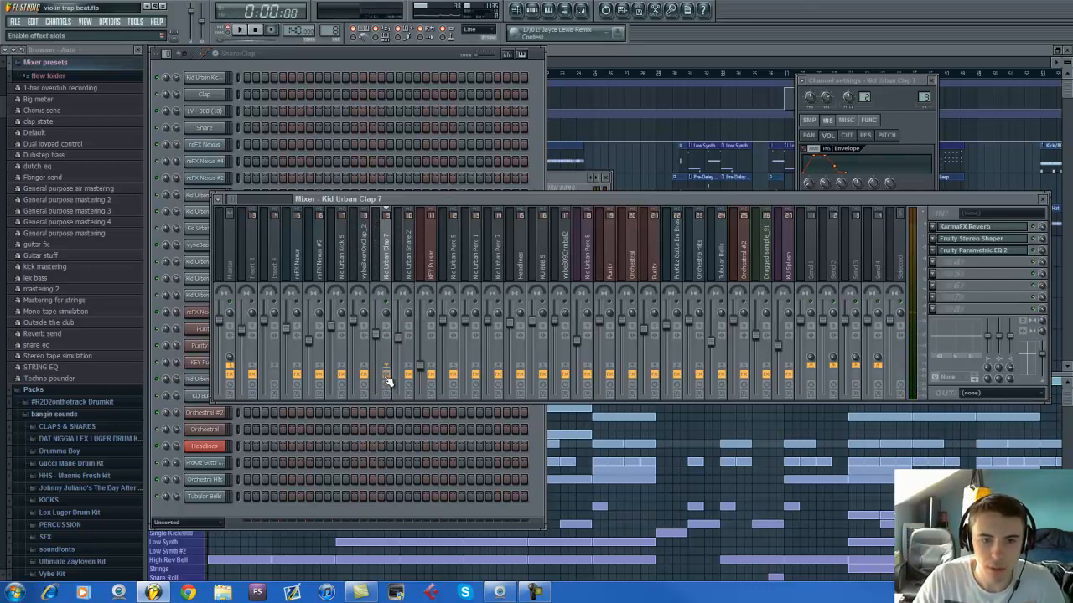
key(space)
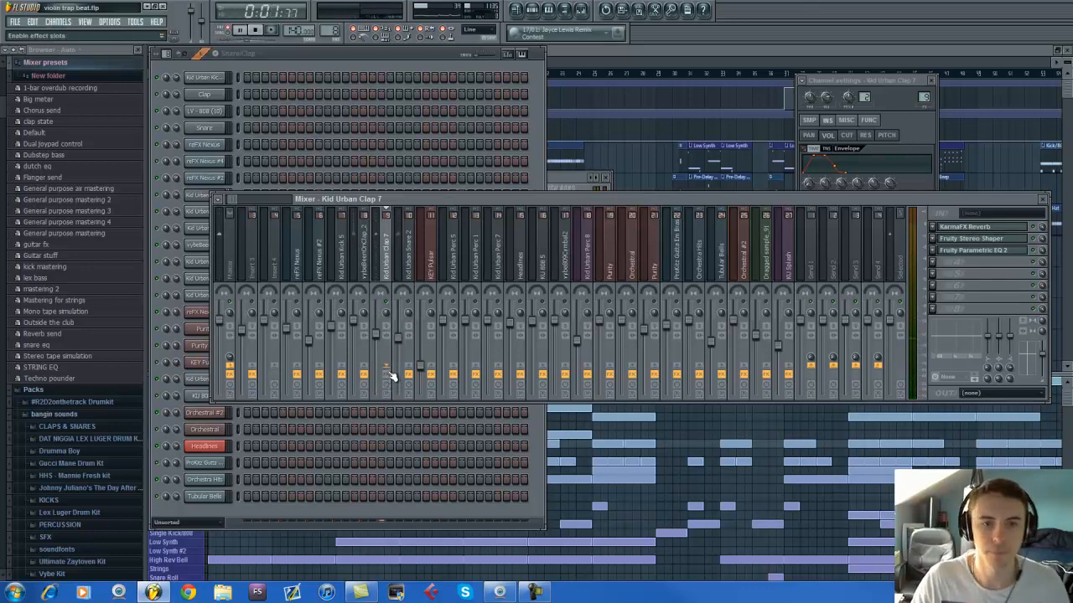
key(space)
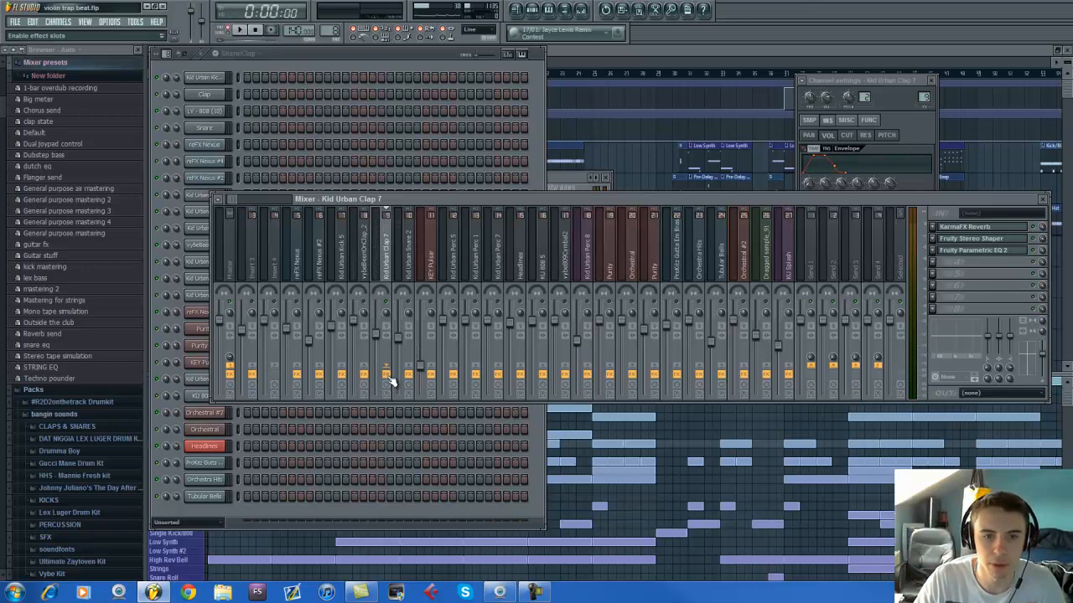
key(space)
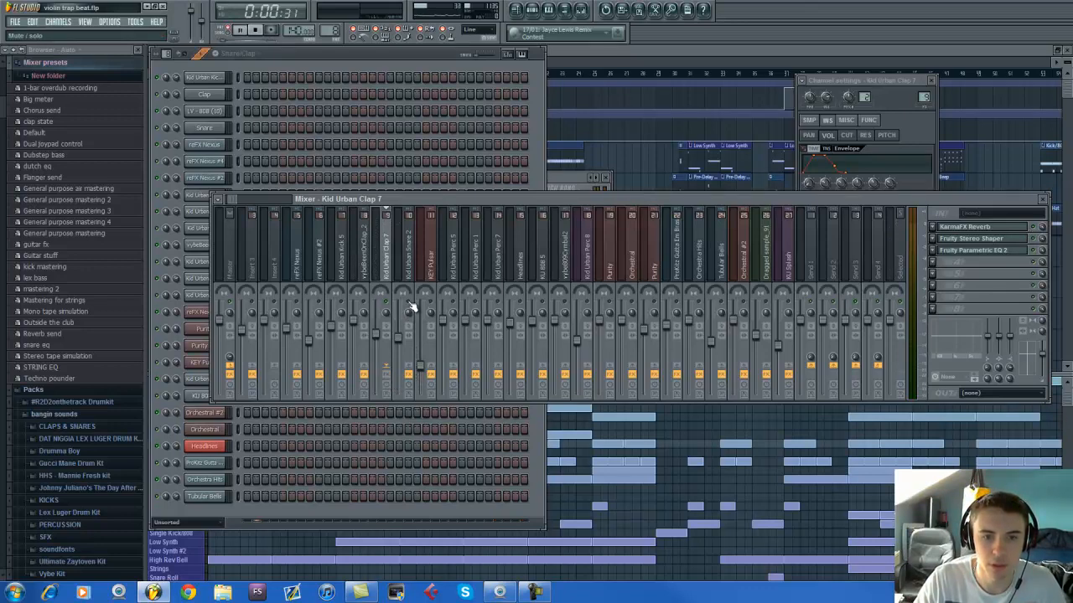
key(space)
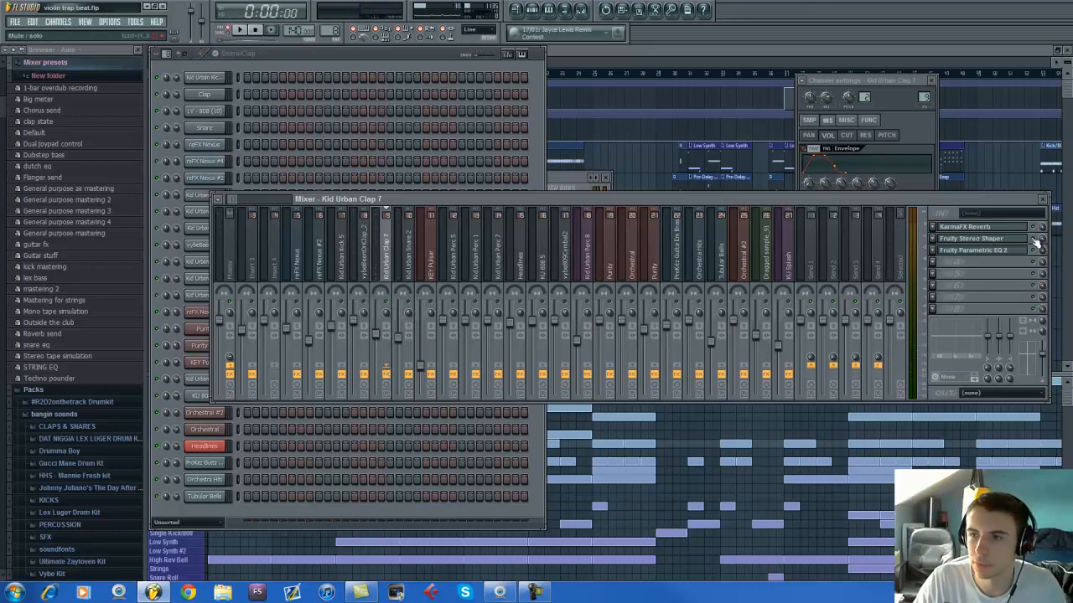
Show the KarmaFX Reverb settings on Kid Urban Clap 7, and play the pattern with the reverb and mixer in view.
click(987, 229)
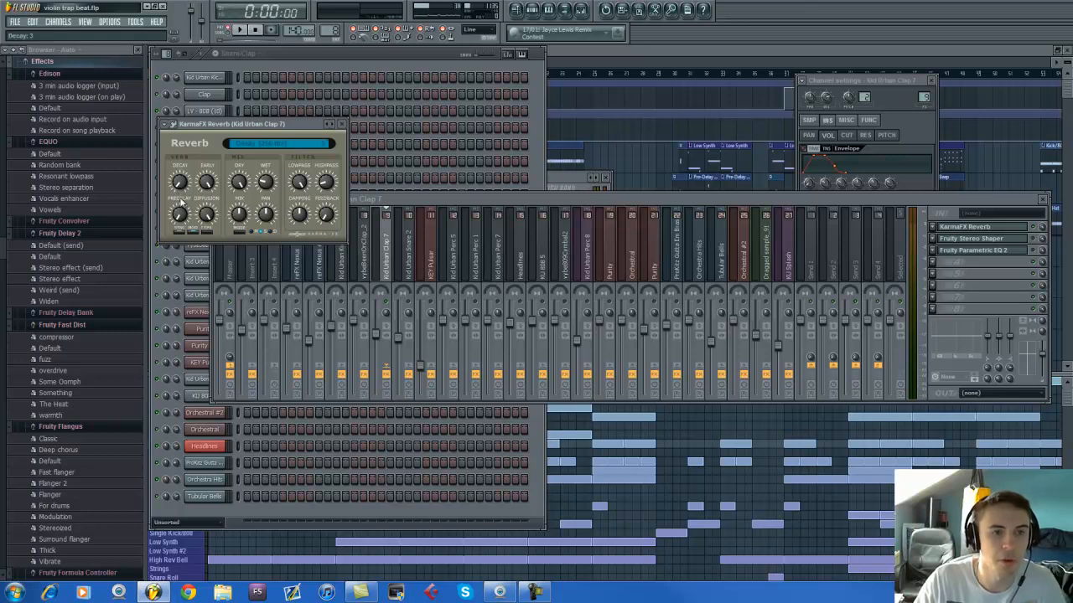
key(space)
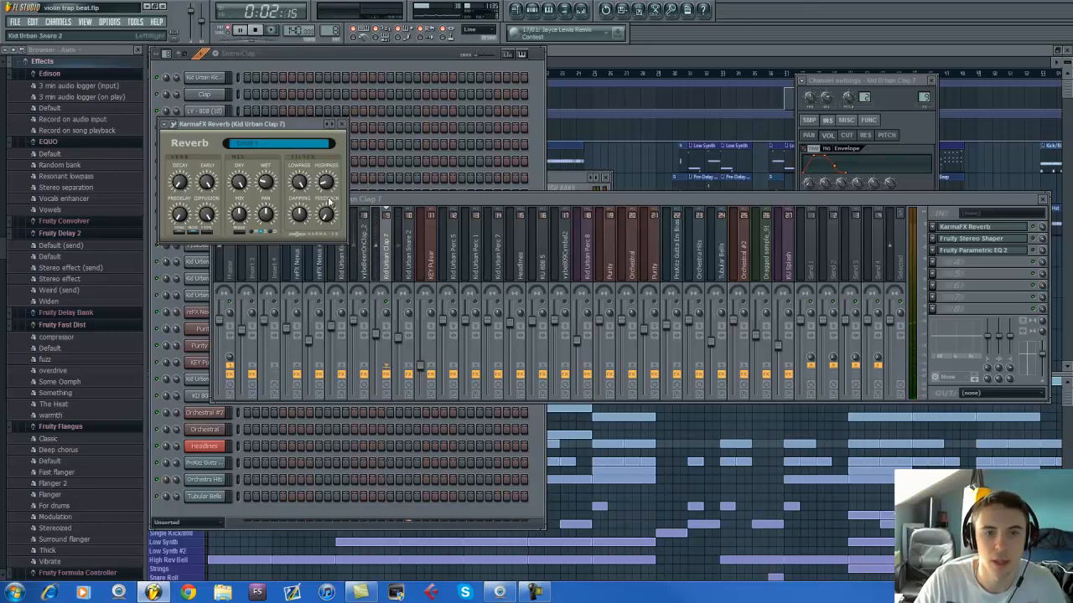
key(space)
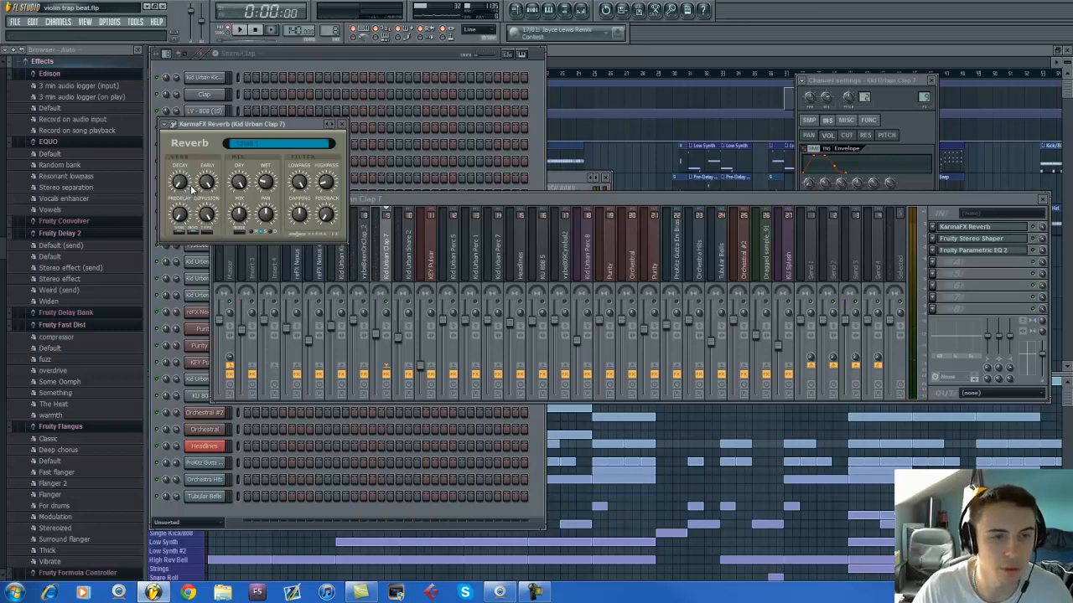
click(507, 200)
key(space)
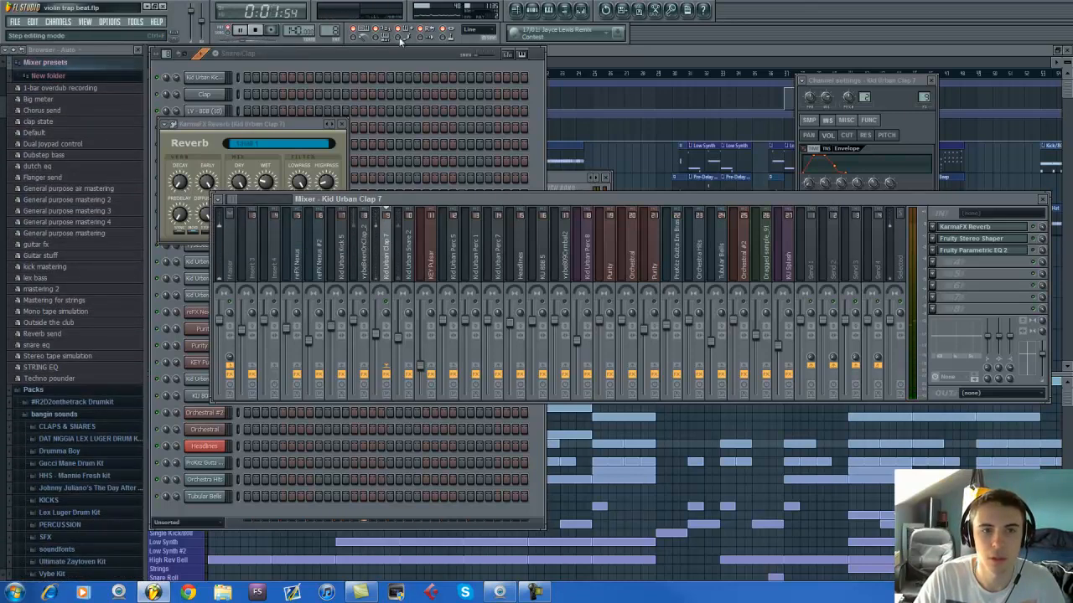
key(space)
Try the clap's KarmaFX Reverb with a decay of 24 during playback, and return the decay to 3.
click(285, 124)
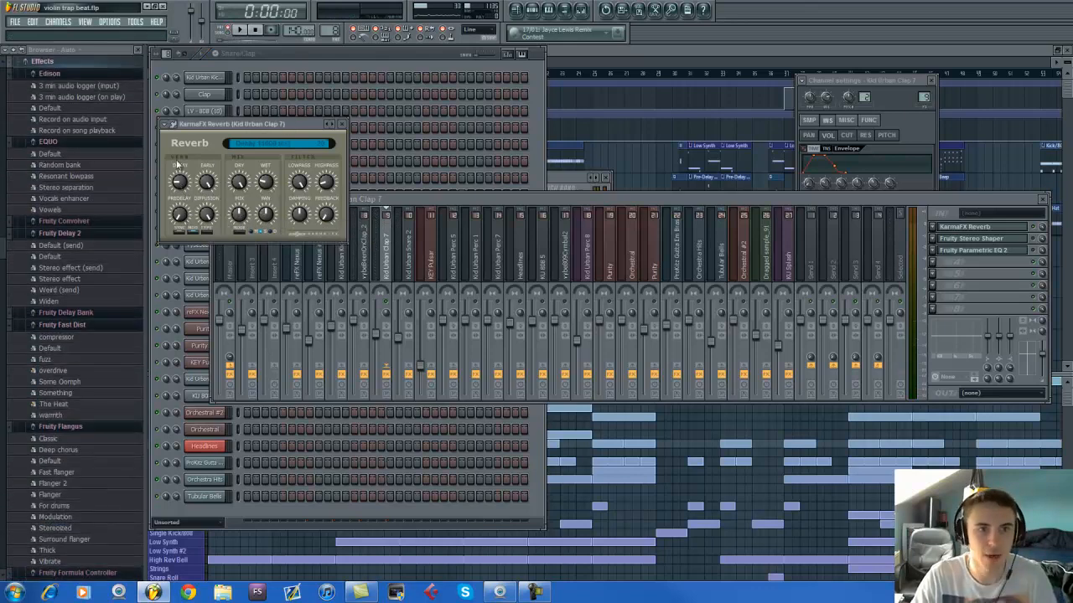
key(space)
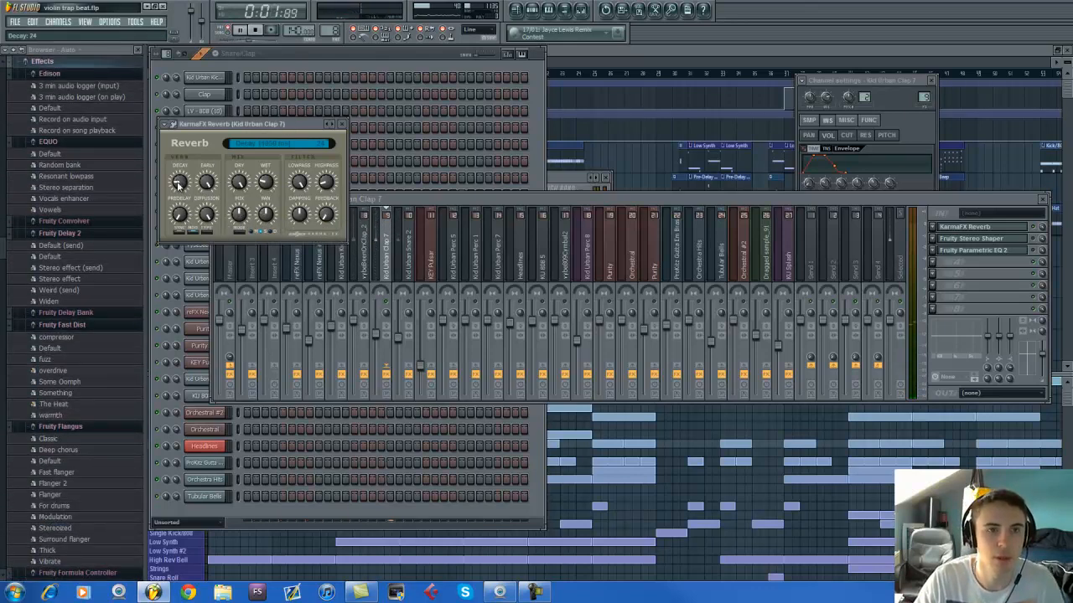
key(space)
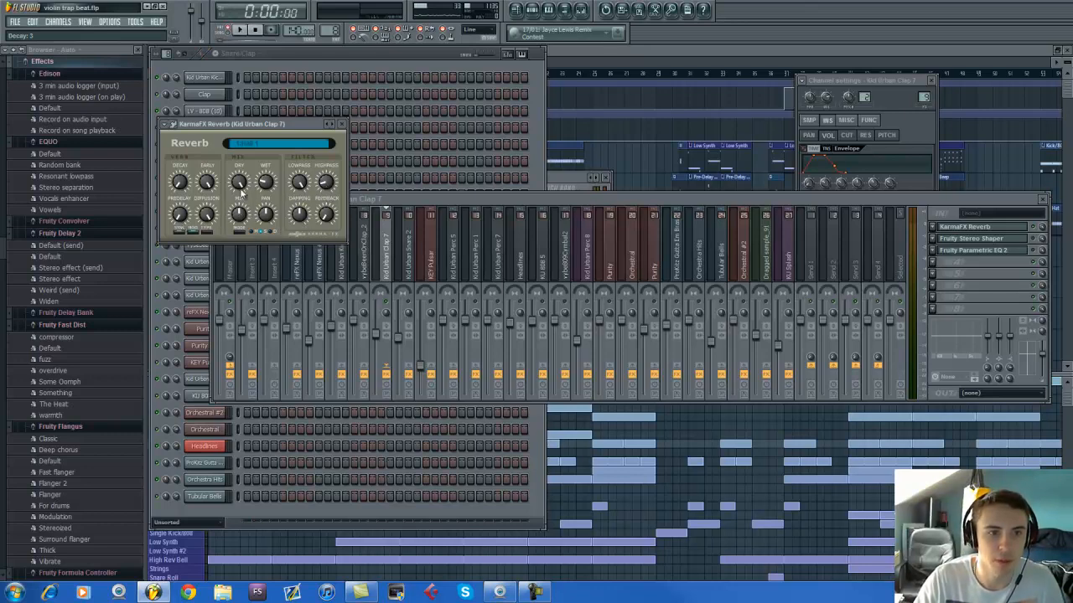
Adjust the Highpass of the clap's KarmaFX Reverb while the pattern plays, and stop playback.
key(space)
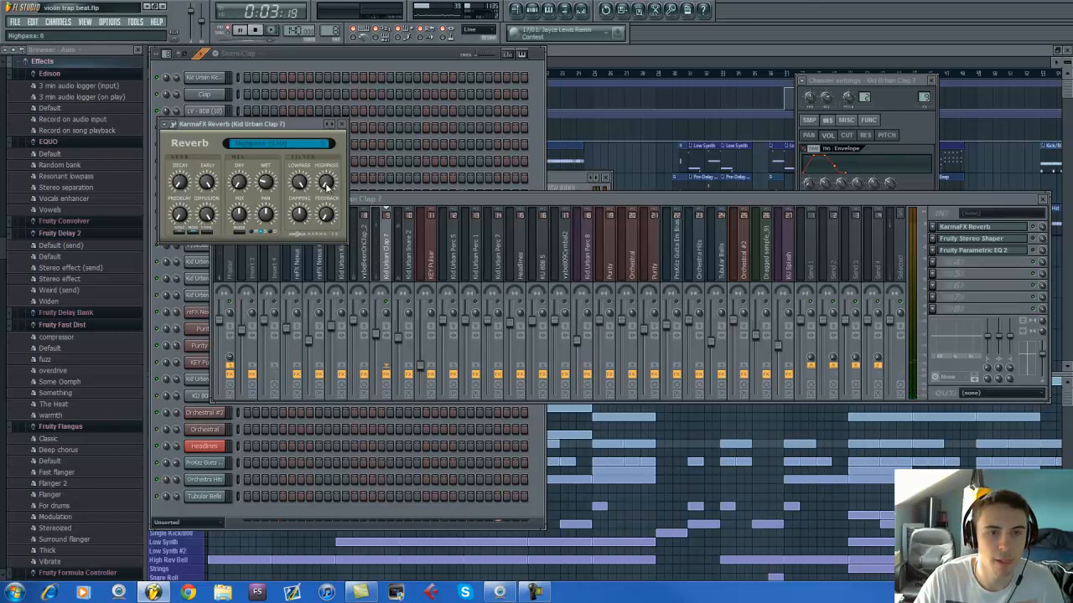
drag(326, 186, 325, 181)
key(space)
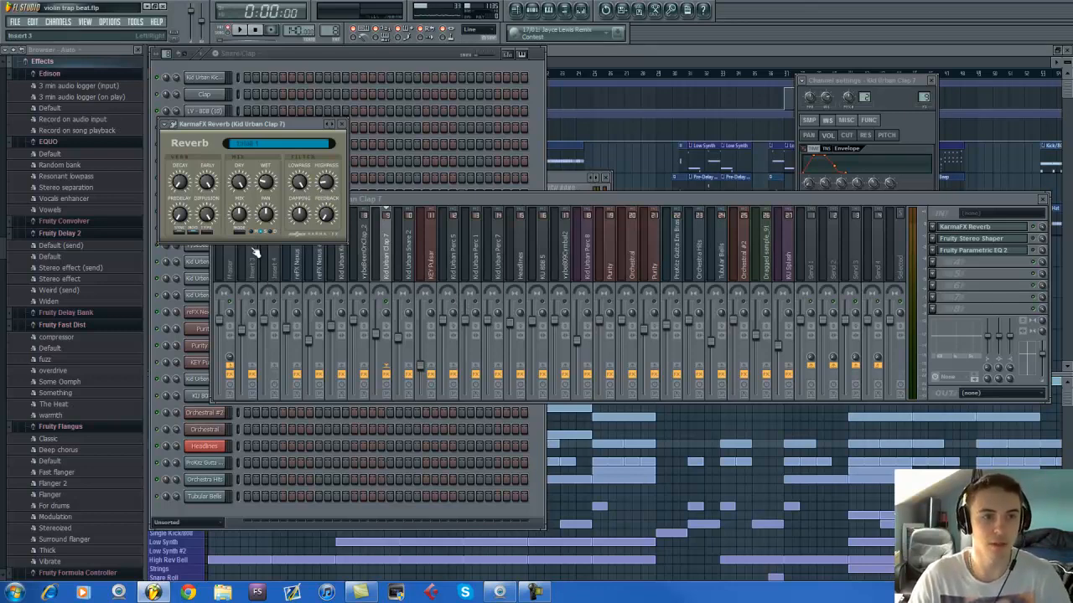
Show the Fruity Stereo Shaper on Kid Urban Clap 7 and load its Stereoize 2 preset.
click(1018, 239)
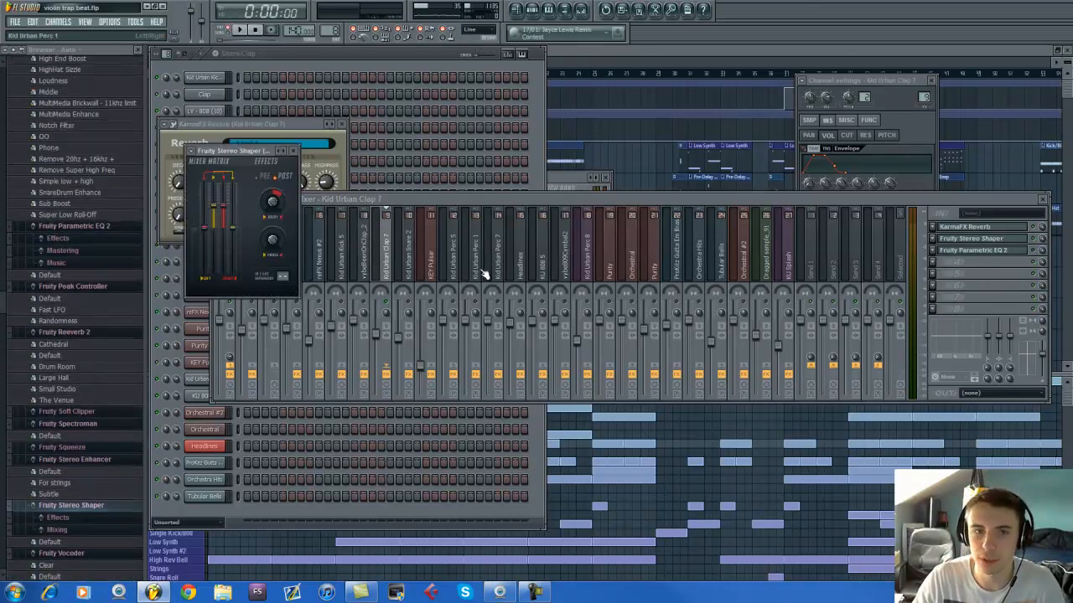
click(387, 314)
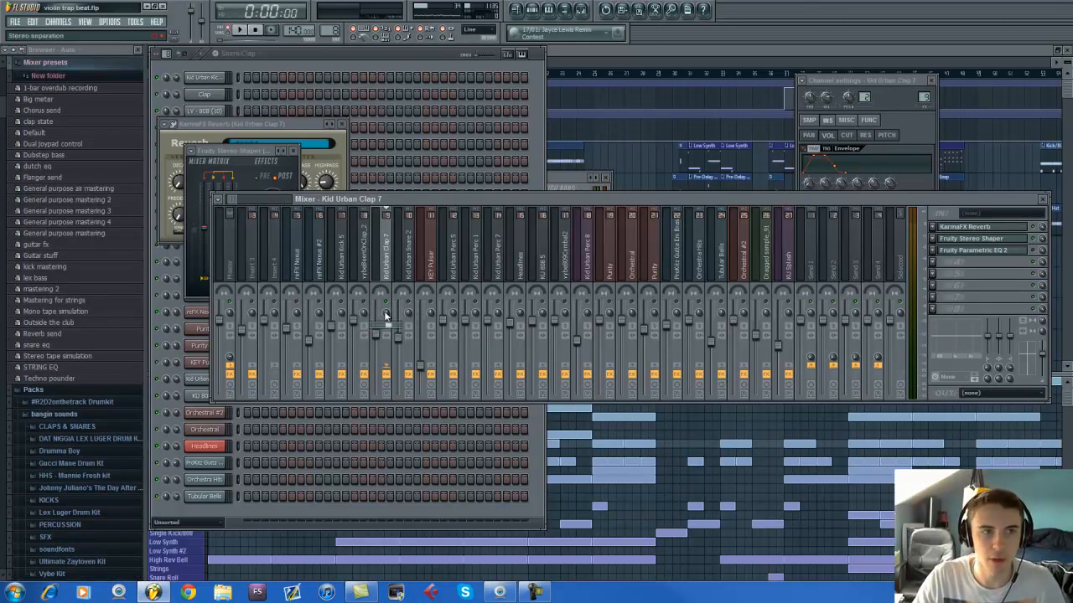
click(955, 242)
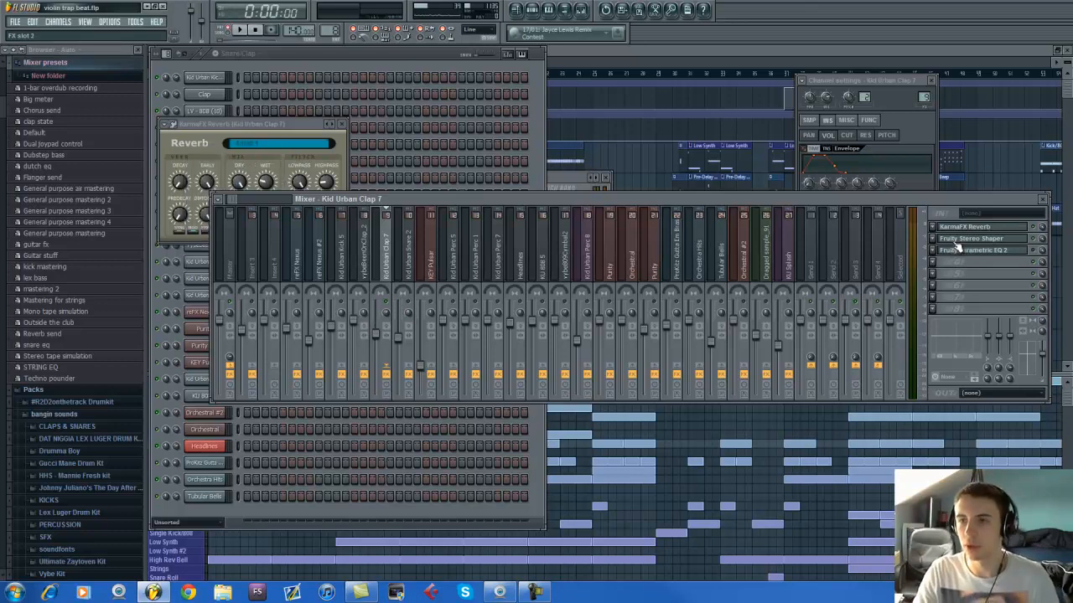
click(956, 242)
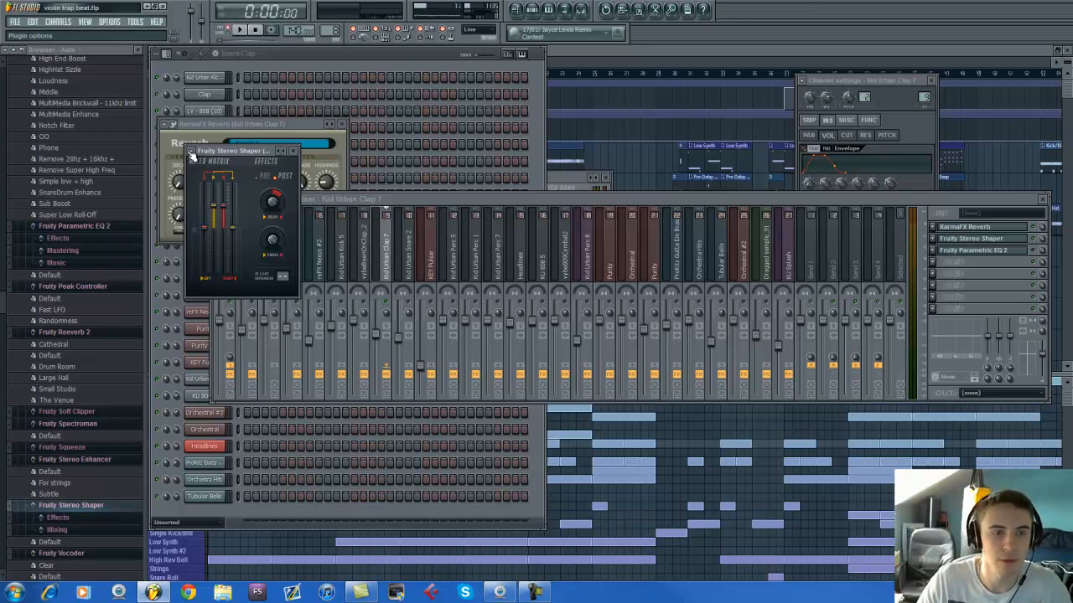
click(191, 153)
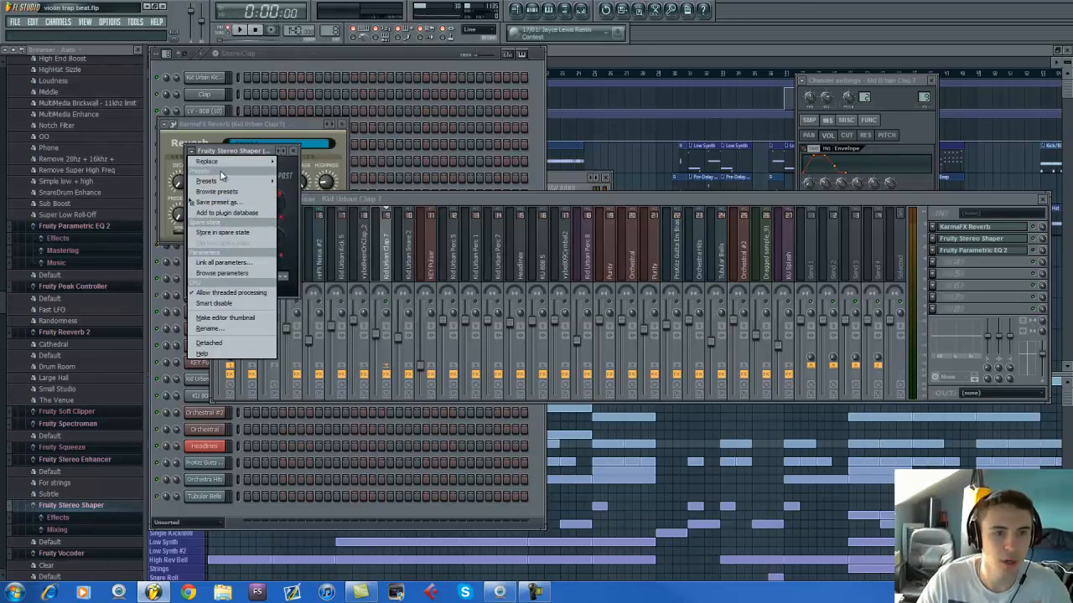
mouse_move(219, 181)
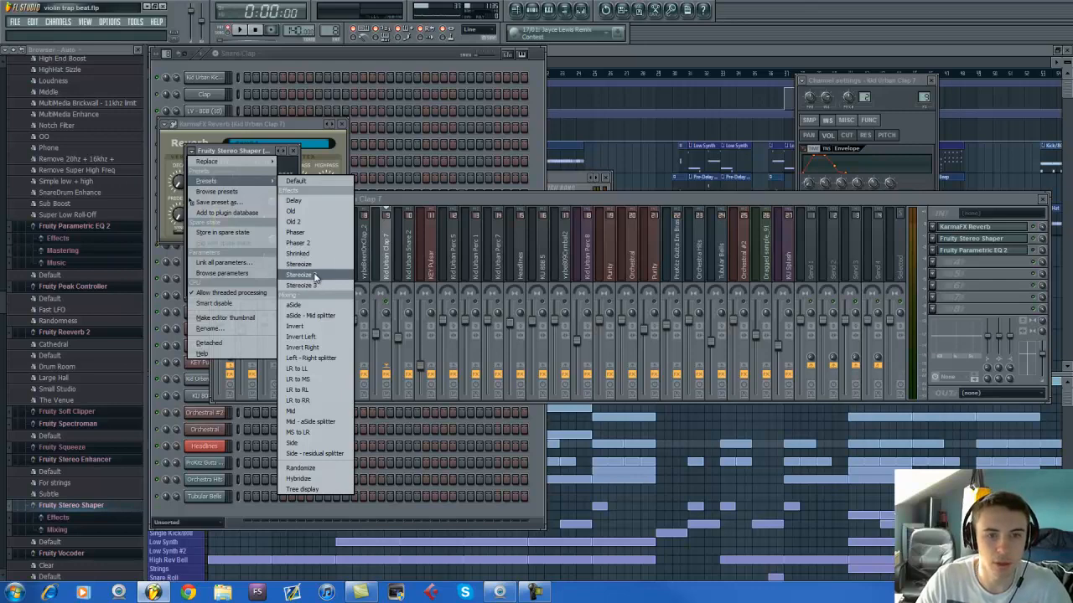
click(314, 275)
Play the pattern with the clap's Fruity Stereo Shaper enabled and bypassed to compare the stereo width.
key(space)
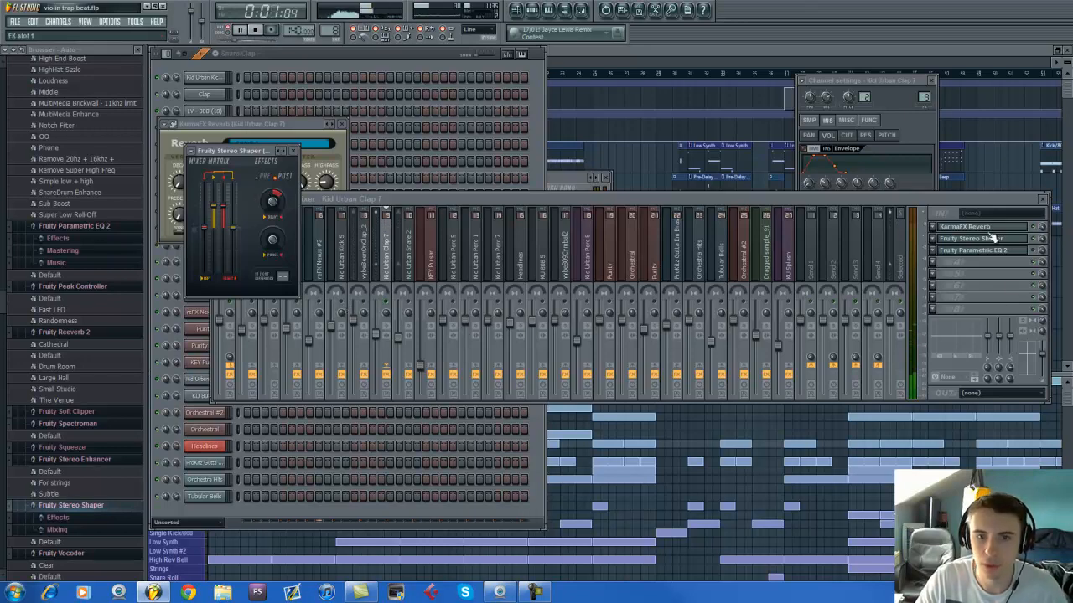
click(1036, 240)
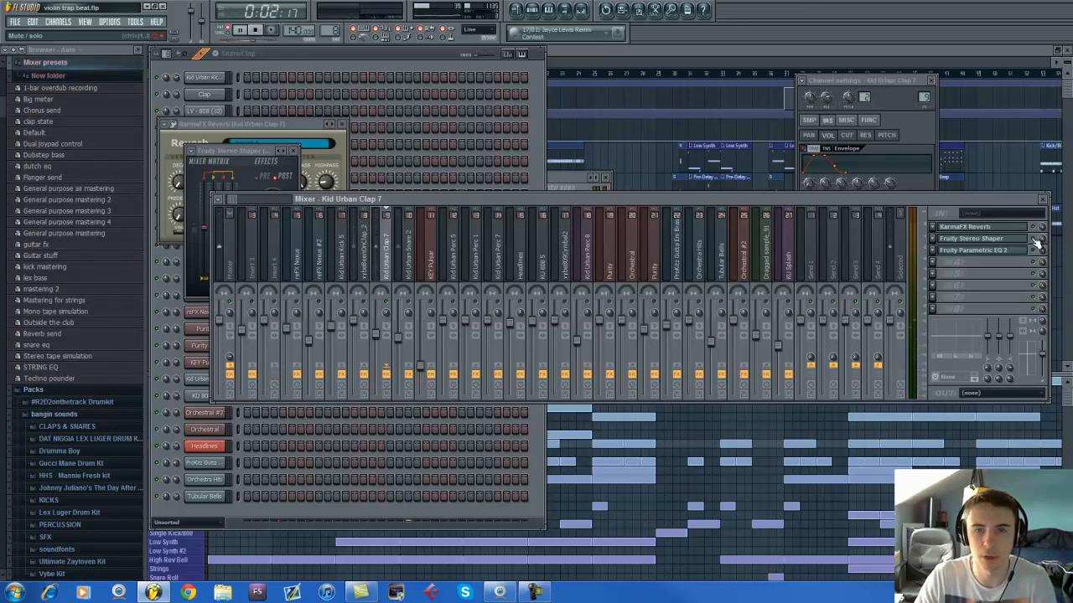
key(space)
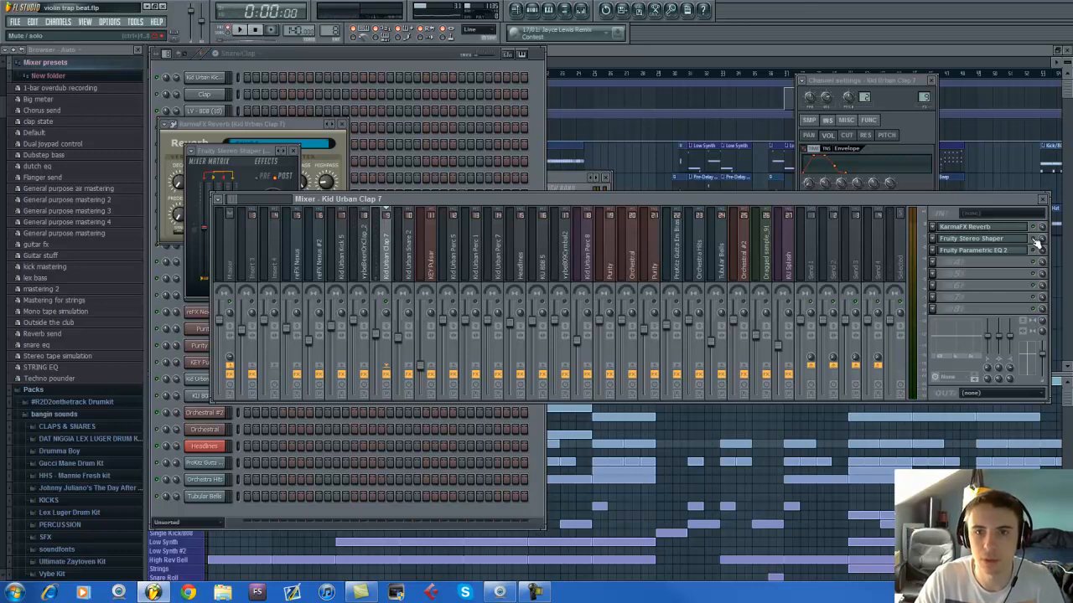
key(space)
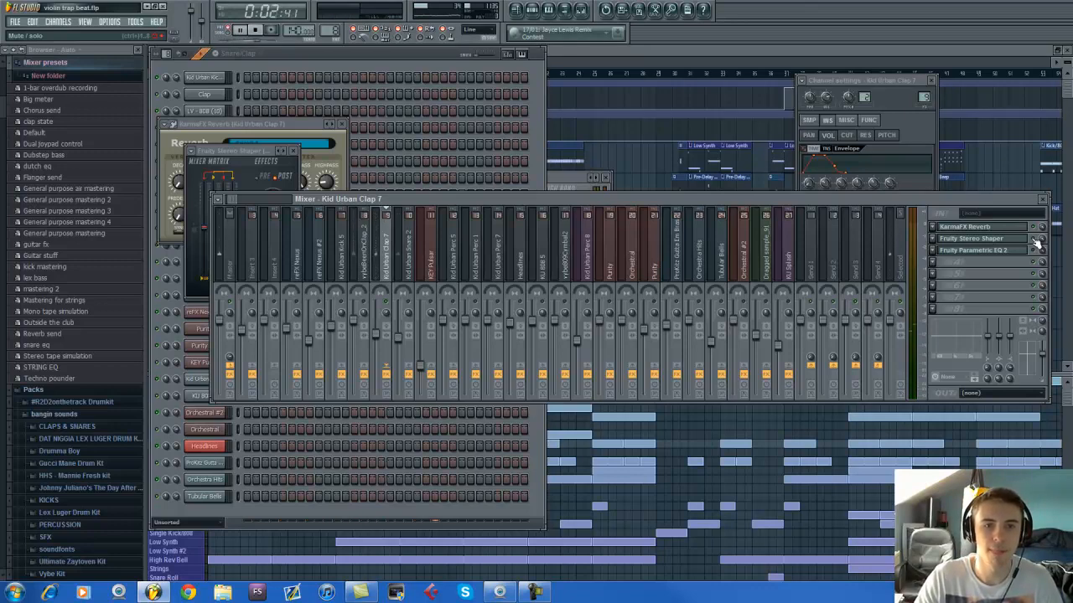
key(space)
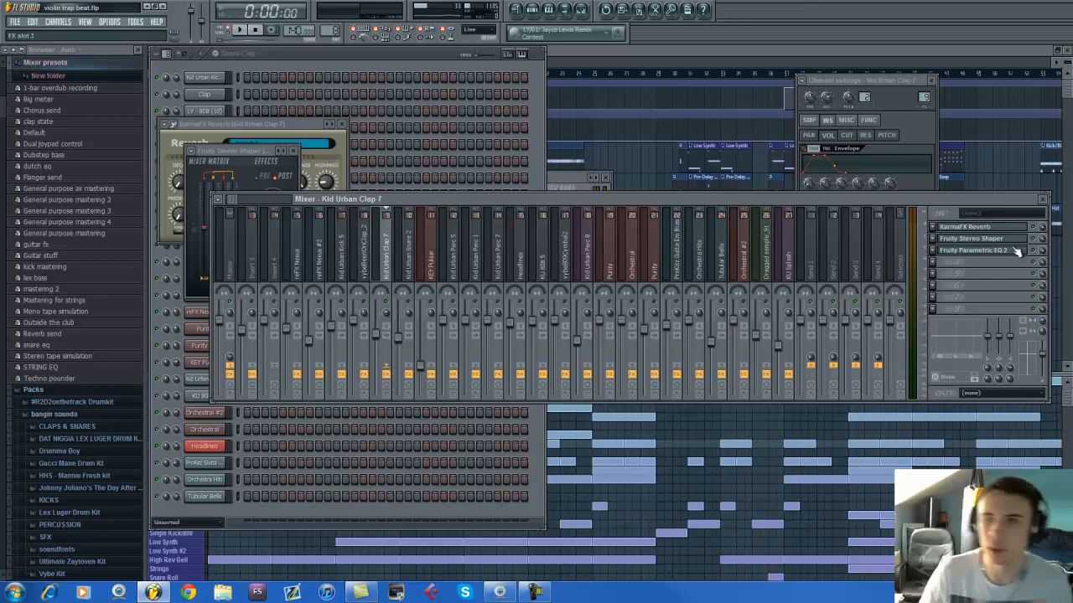
Show the Fruity Parametric EQ 2 curve on Kid Urban Clap 7, and play the pattern with the high-pass band in view.
click(980, 251)
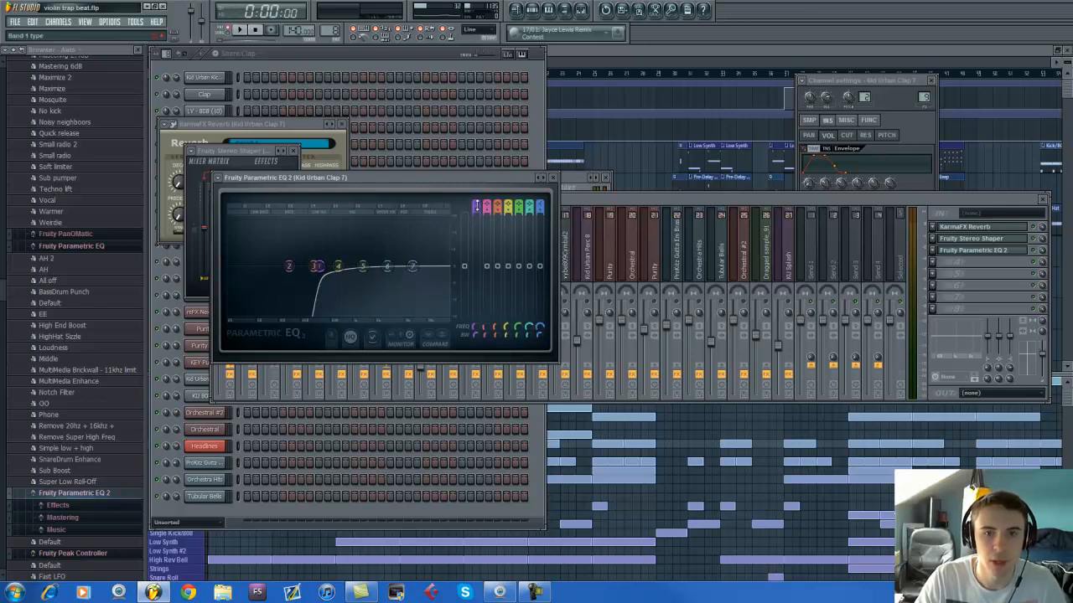
key(space)
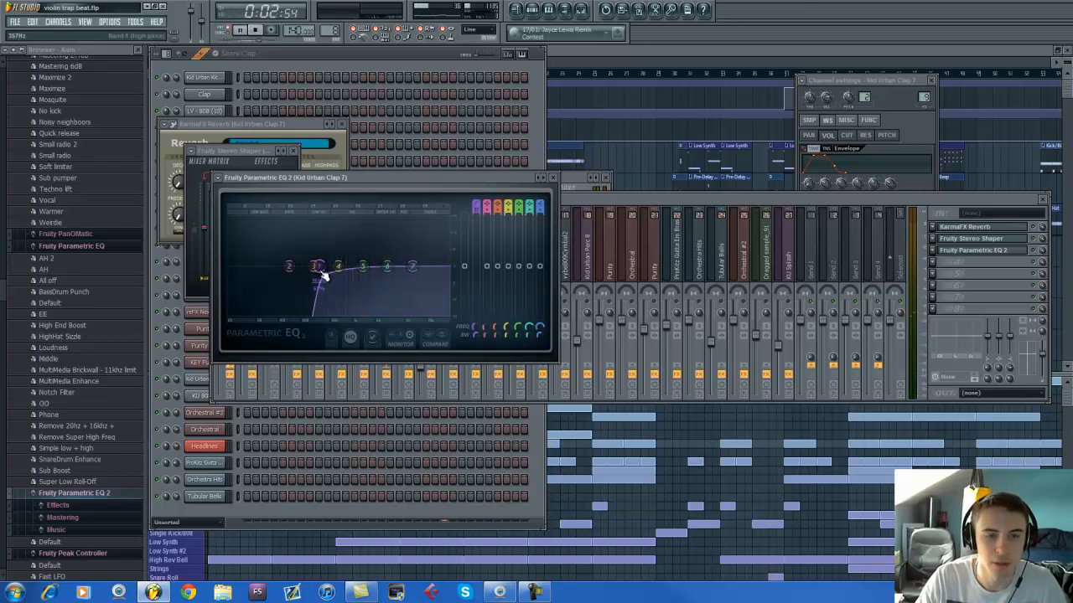
key(space)
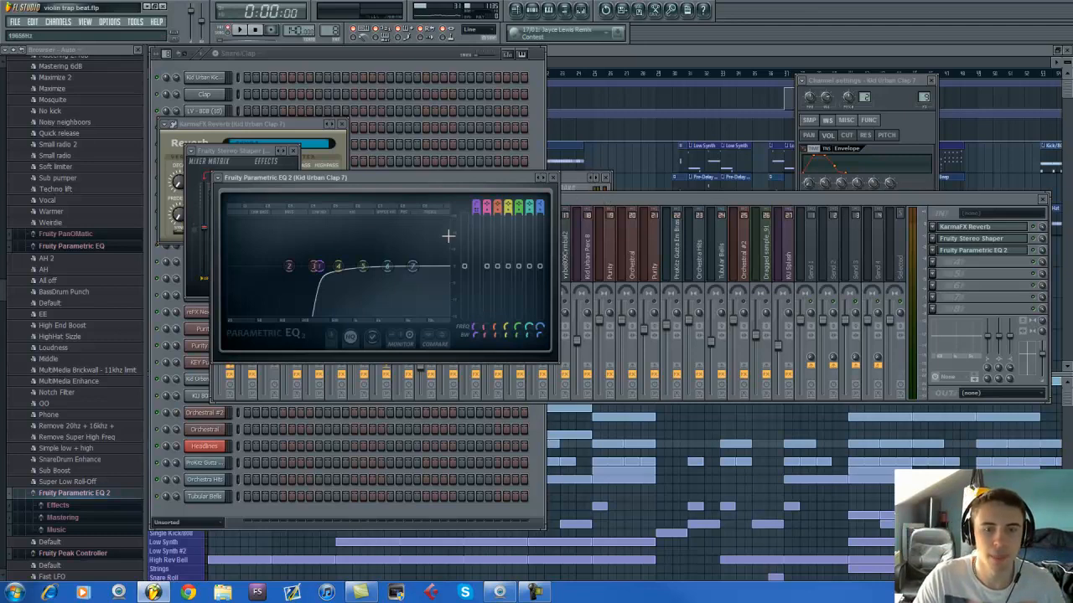
Select the vybeBeenOnClap_2 channel in the step sequencer, and show its mixer track.
click(618, 197)
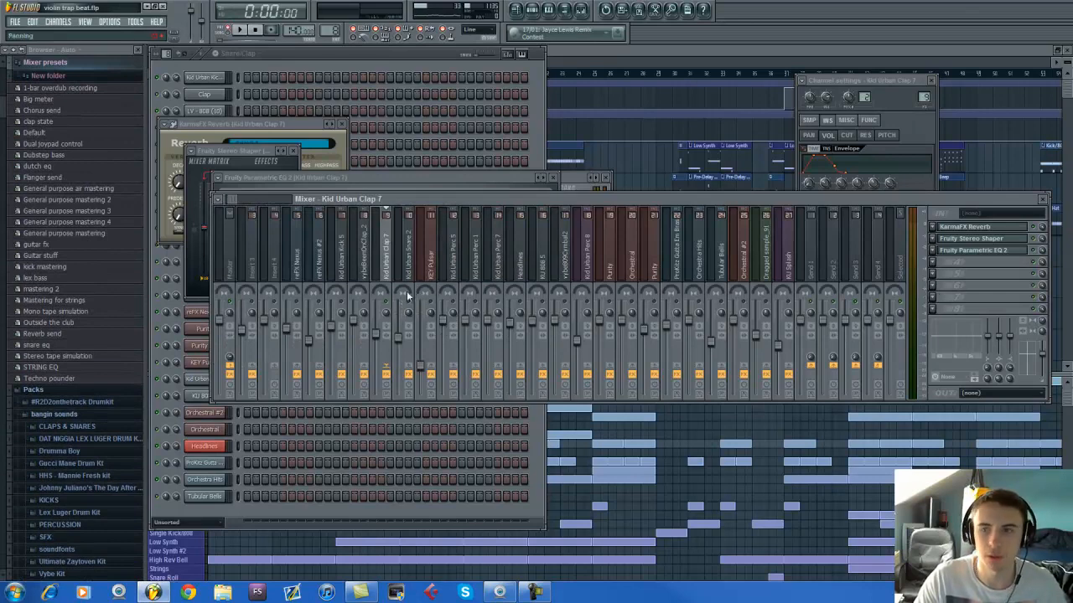
click(369, 55)
click(201, 245)
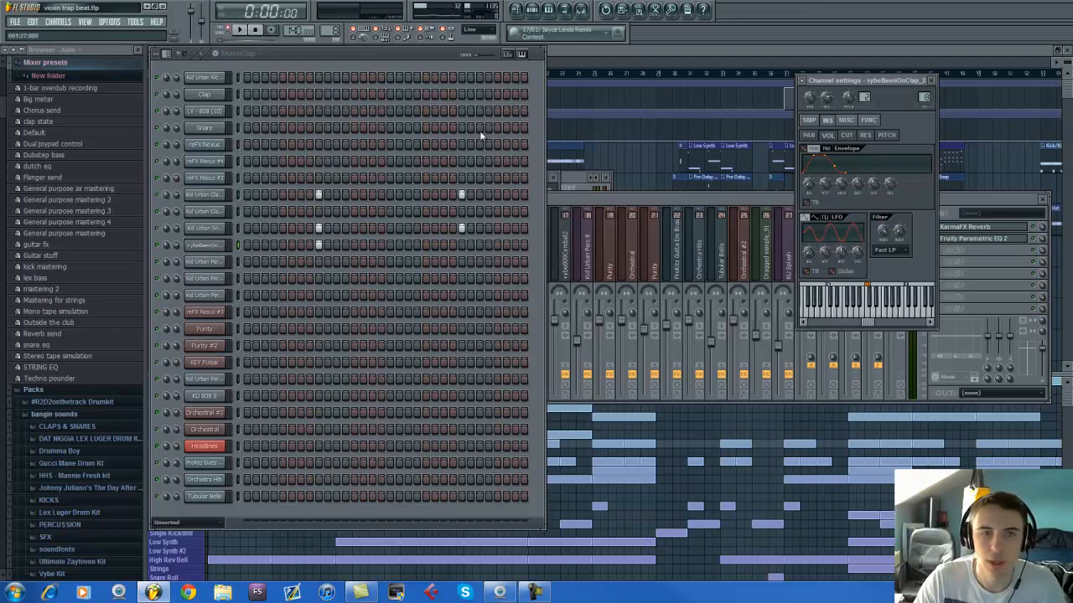
click(622, 199)
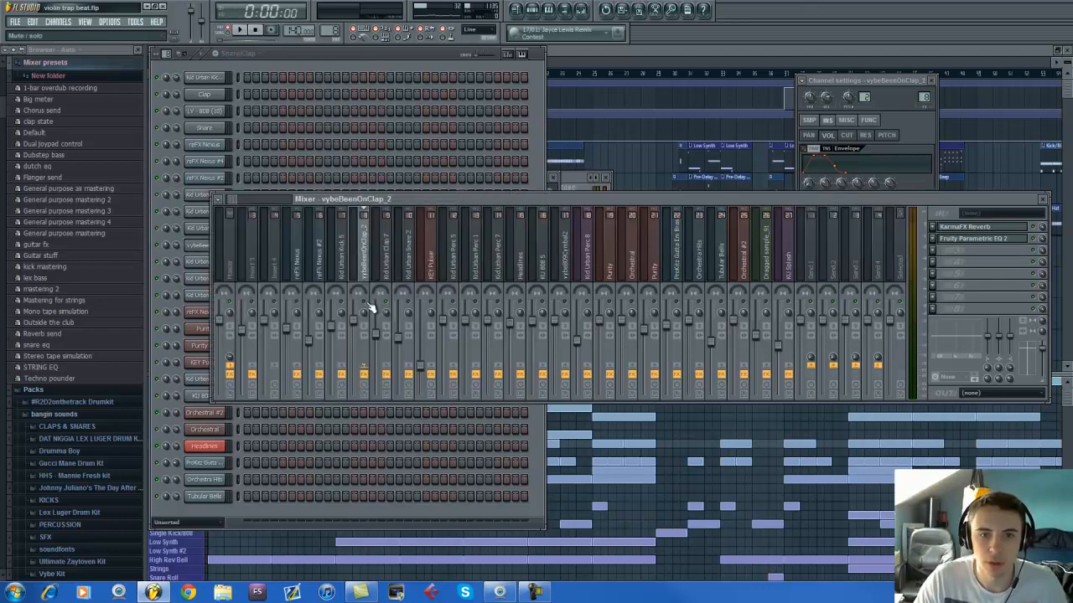
Play the Snare/Clap pattern with the step sequencer and the vybeBeenOnClap_2 mixer track in view.
click(353, 56)
key(space)
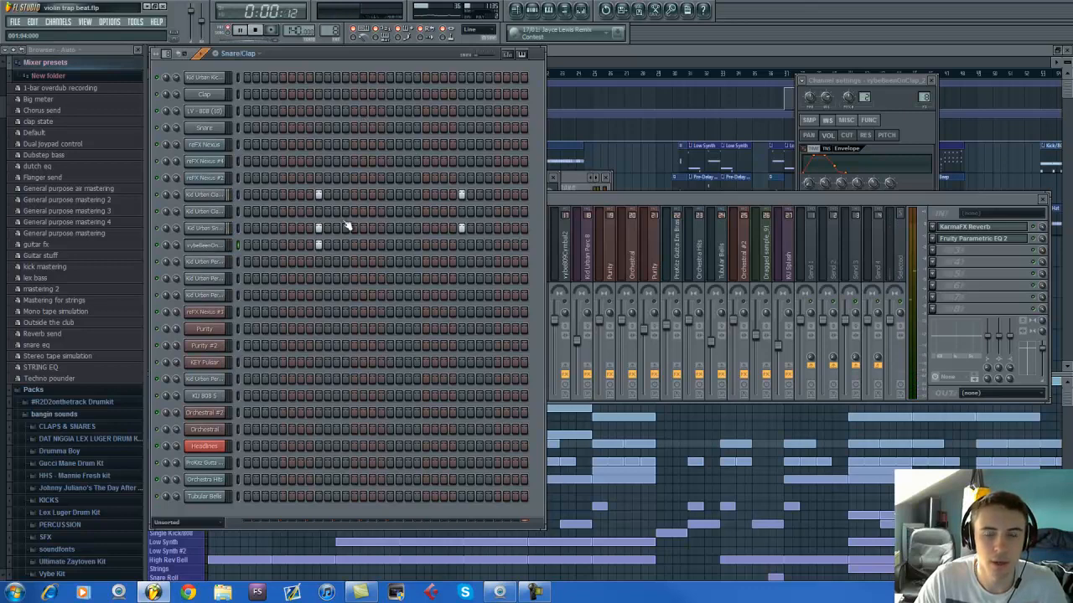
click(576, 198)
key(space)
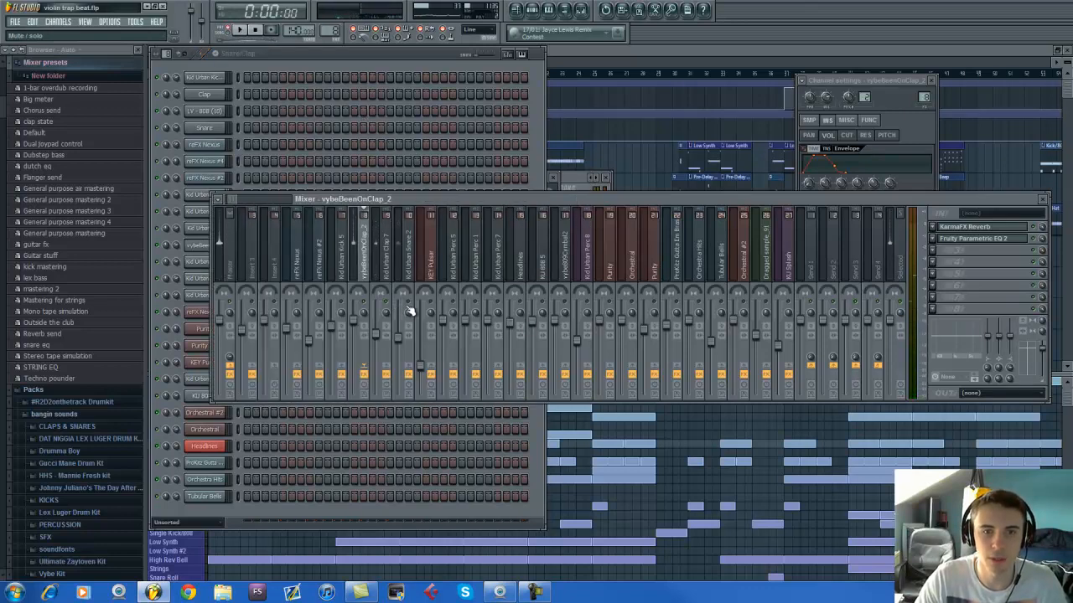
key(space)
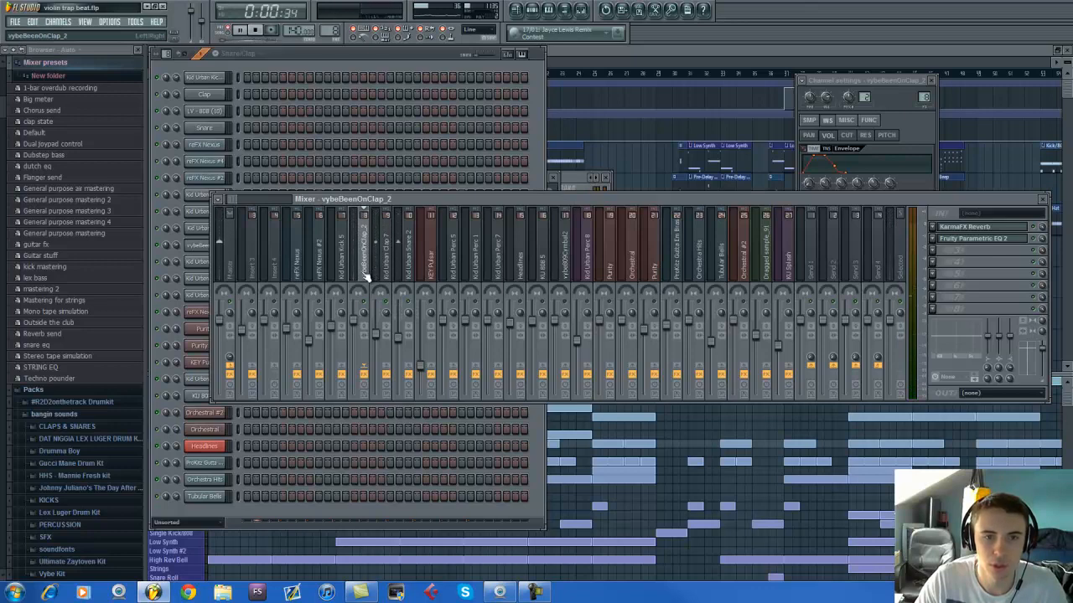
key(space)
Show the KarmaFX Reverb and Fruity Parametric EQ 2 of vybeBeenOnClap_2, and replay the Snare/Clap pattern from the step sequencer.
click(972, 227)
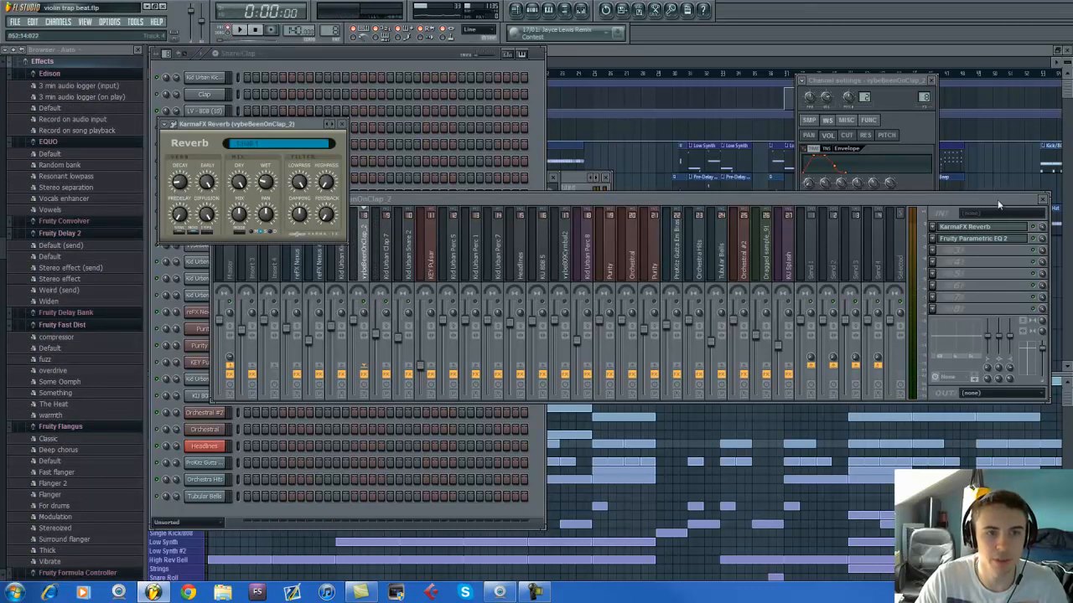
click(972, 238)
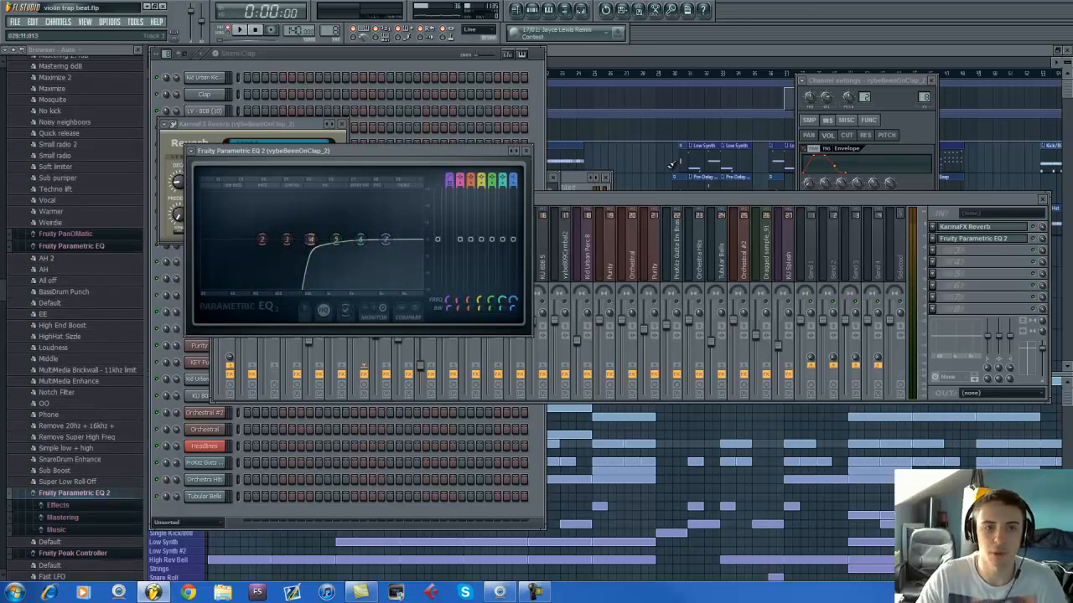
click(381, 55)
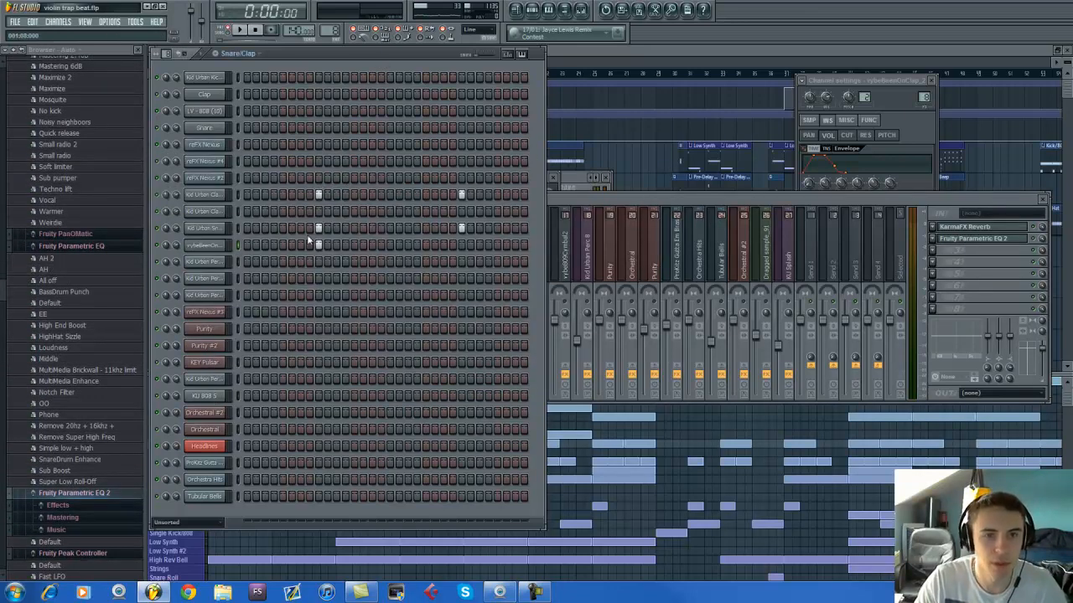
key(space)
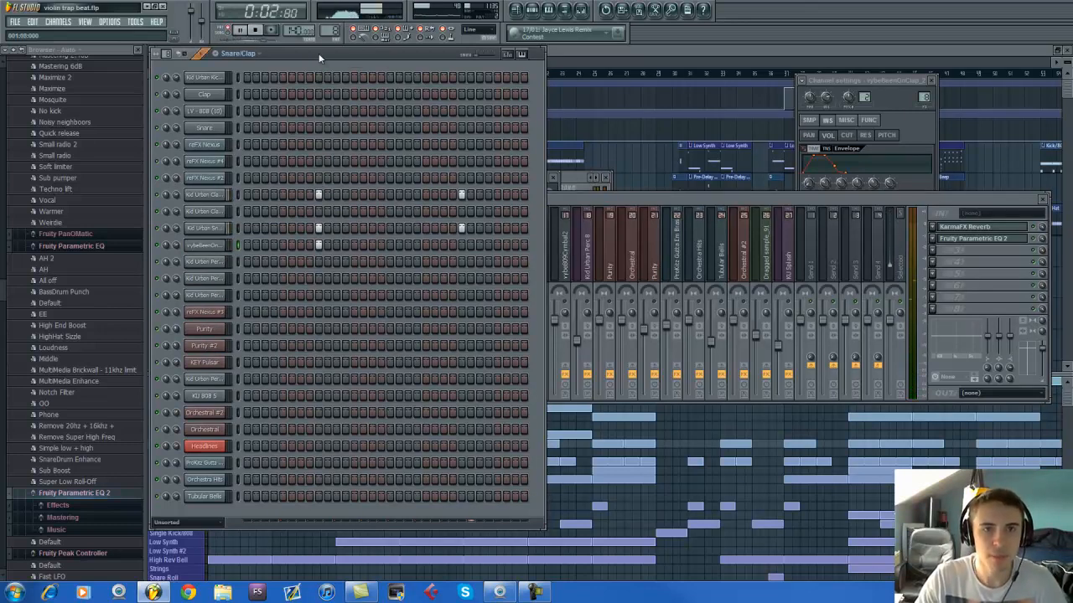
key(space)
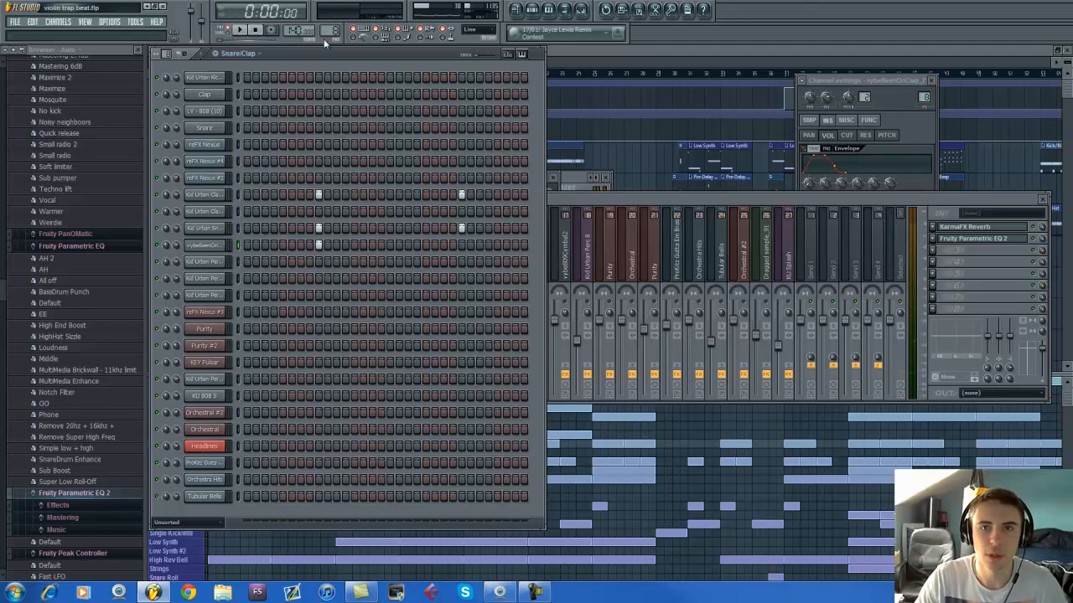
Mute tracks 11 and 14 in the playlist, and play the song from bar 17.
click(592, 208)
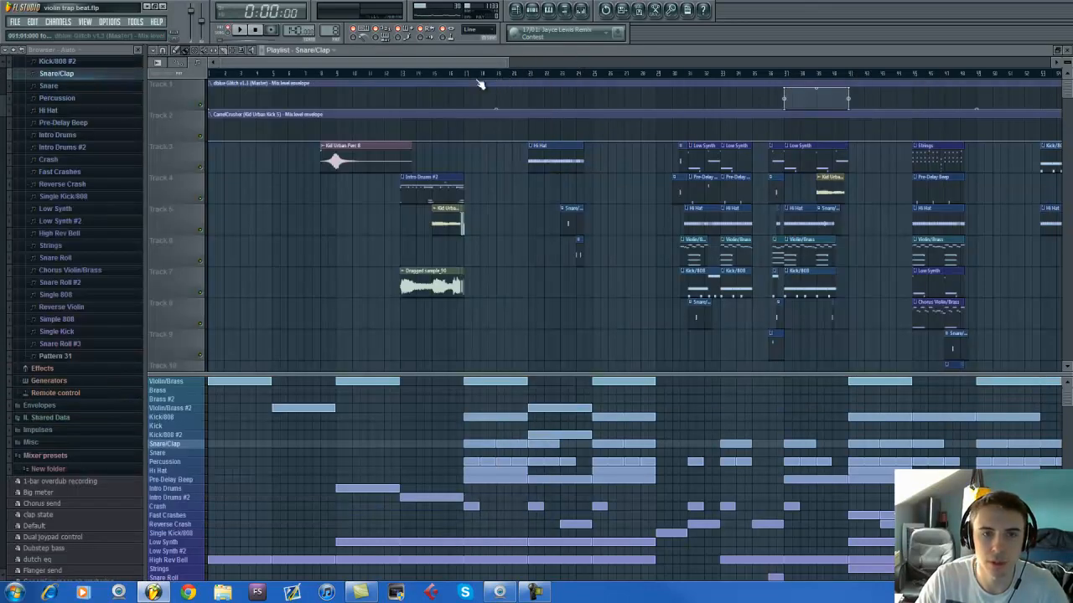
click(466, 78)
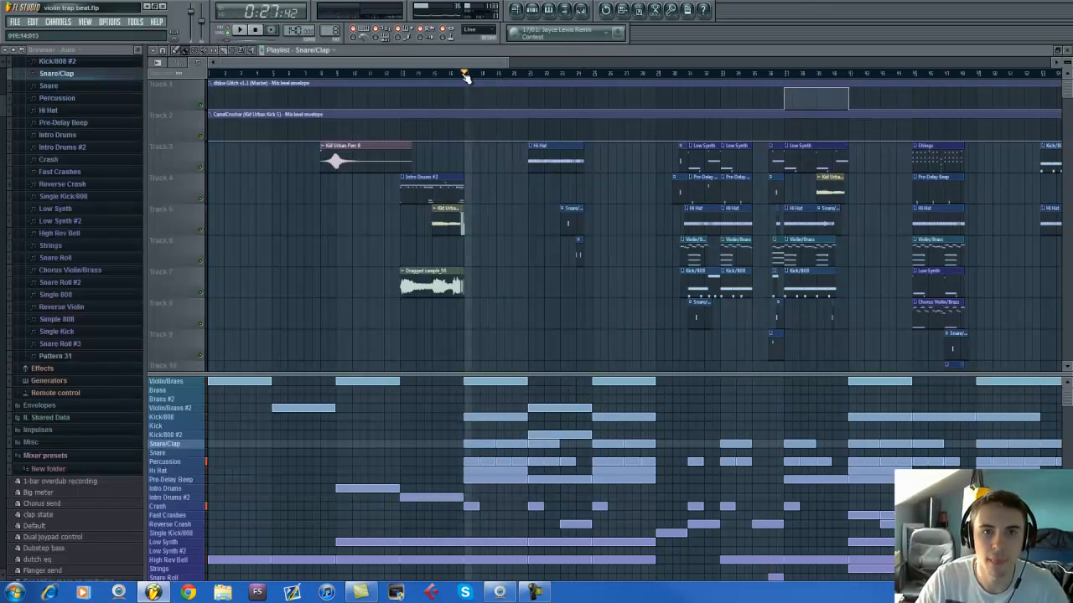
scroll(406, 231, down, 1)
scroll(405, 230, down, 7)
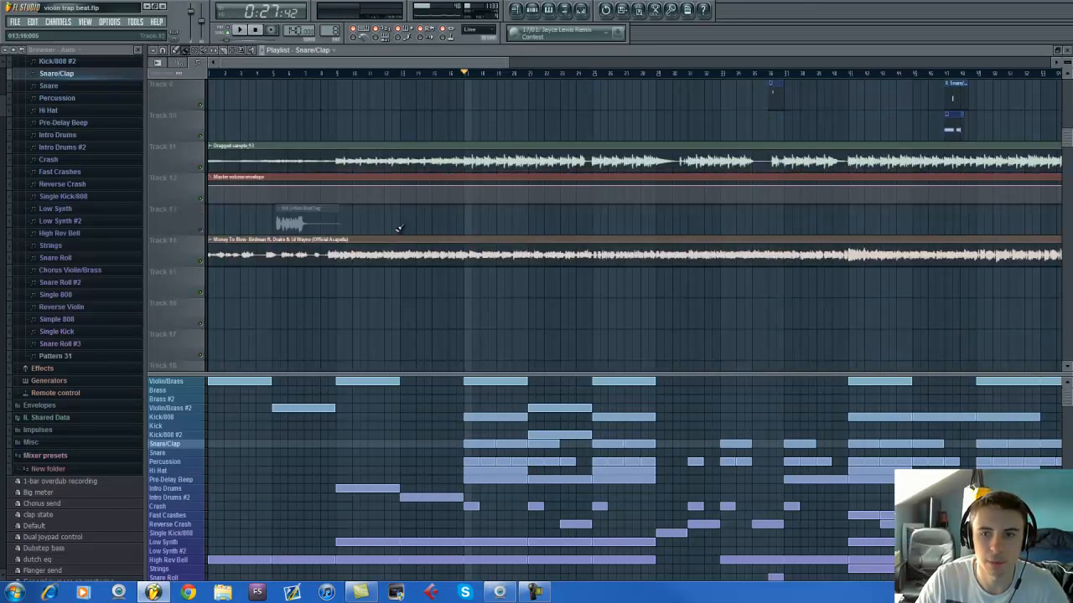
click(201, 167)
click(201, 260)
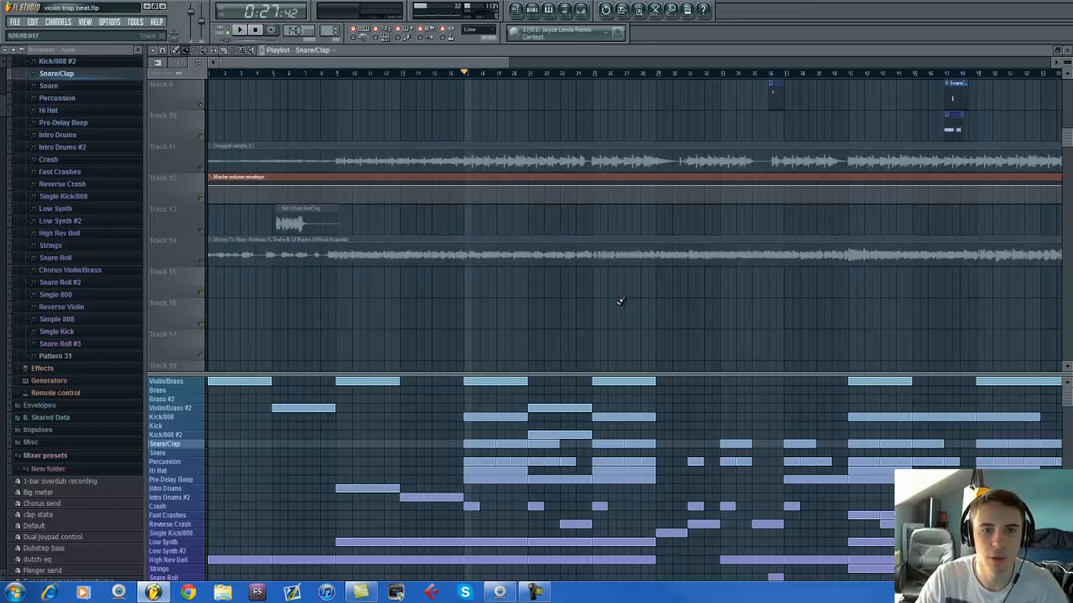
key(space)
key(space)
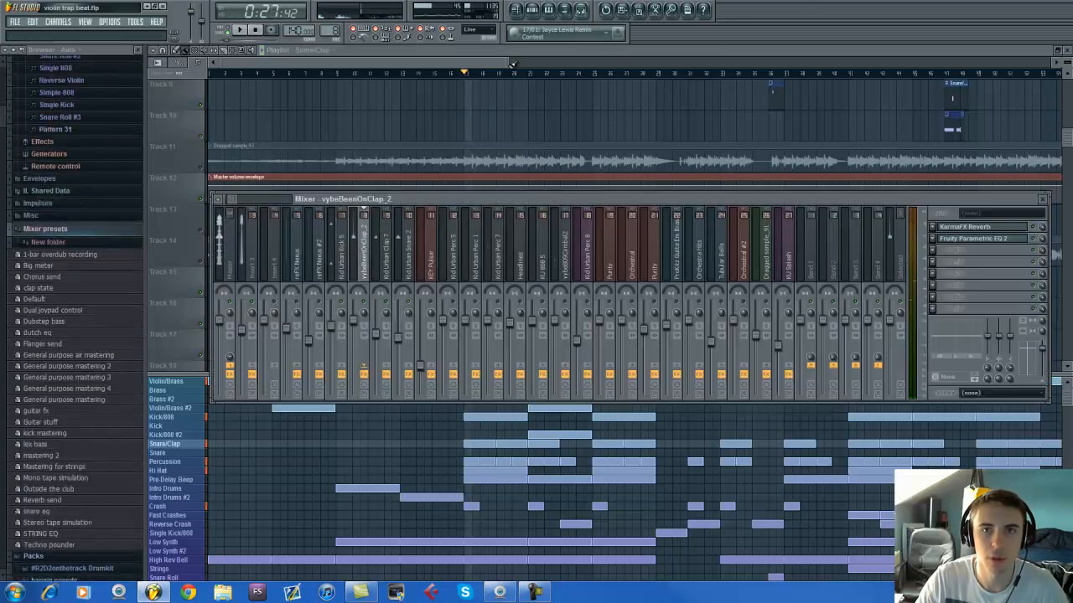
Select the Kid Urban Perc 13 channel in the step sequencer and assign it to a free mixer track.
key(F9)
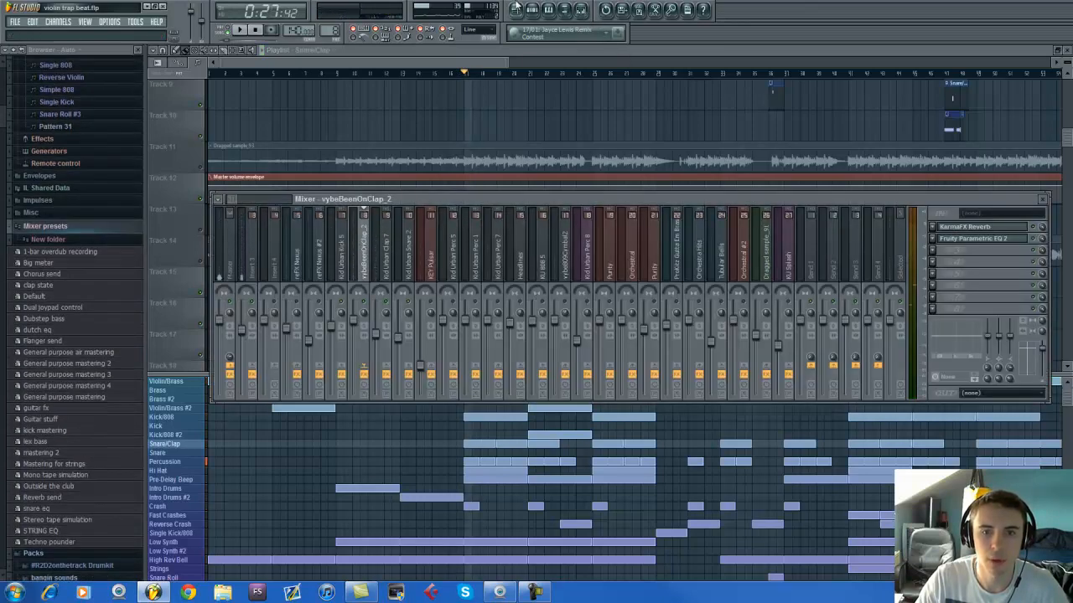
key(F6)
click(220, 297)
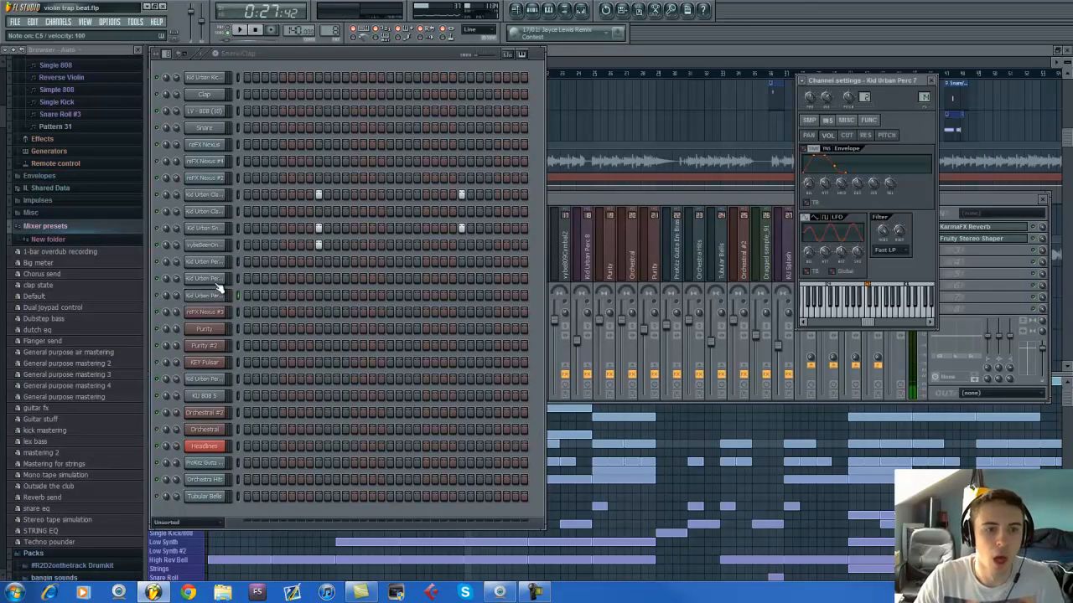
click(220, 379)
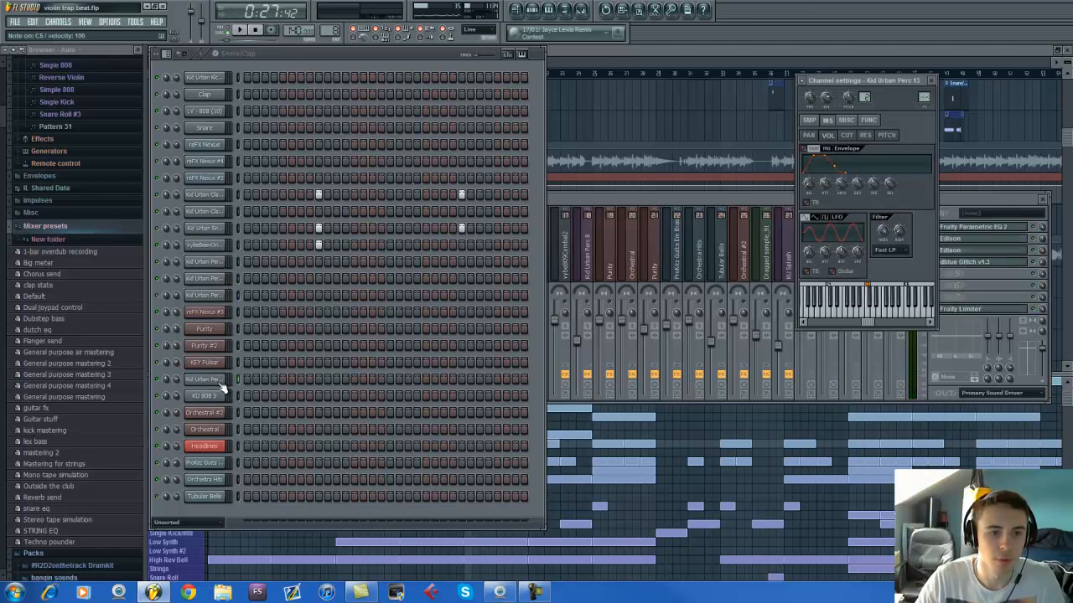
click(803, 81)
click(817, 107)
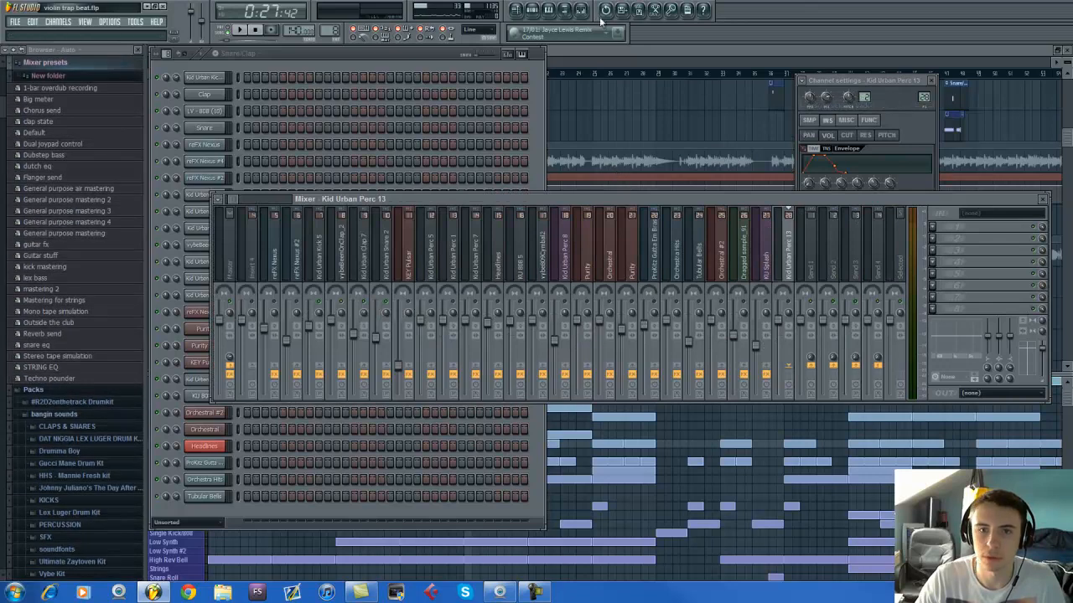
Show the playlist again, and bring up the Master mixer track together with the step sequencer.
click(601, 49)
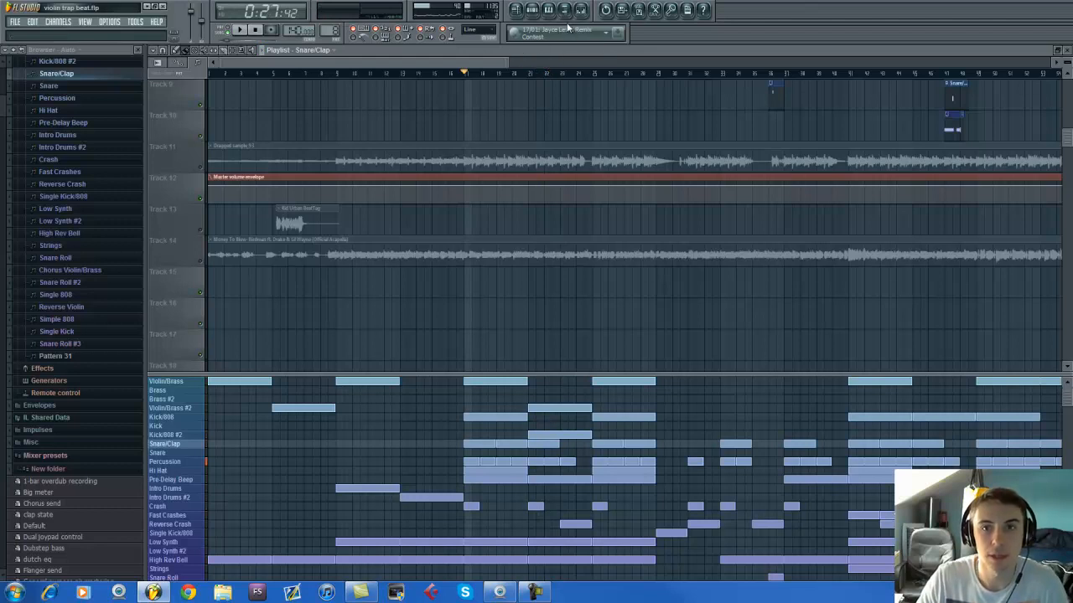
click(579, 14)
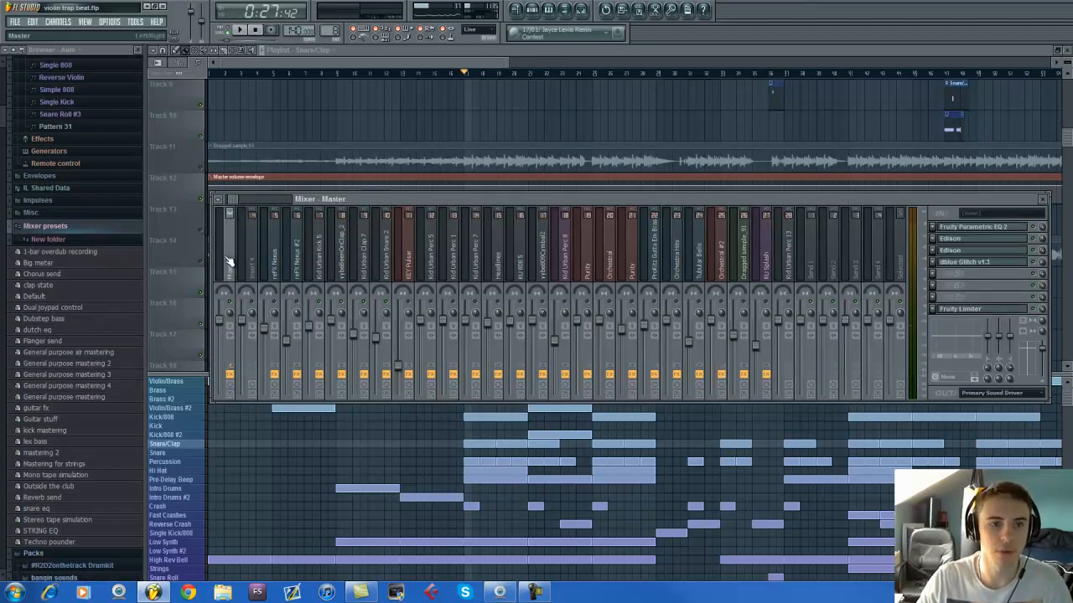
click(547, 9)
click(676, 196)
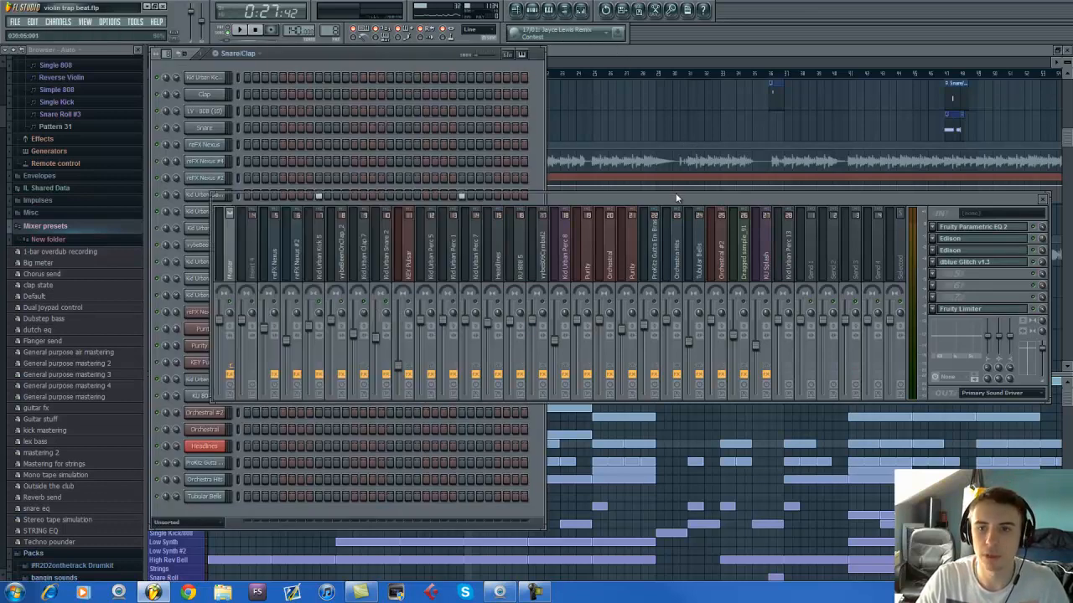